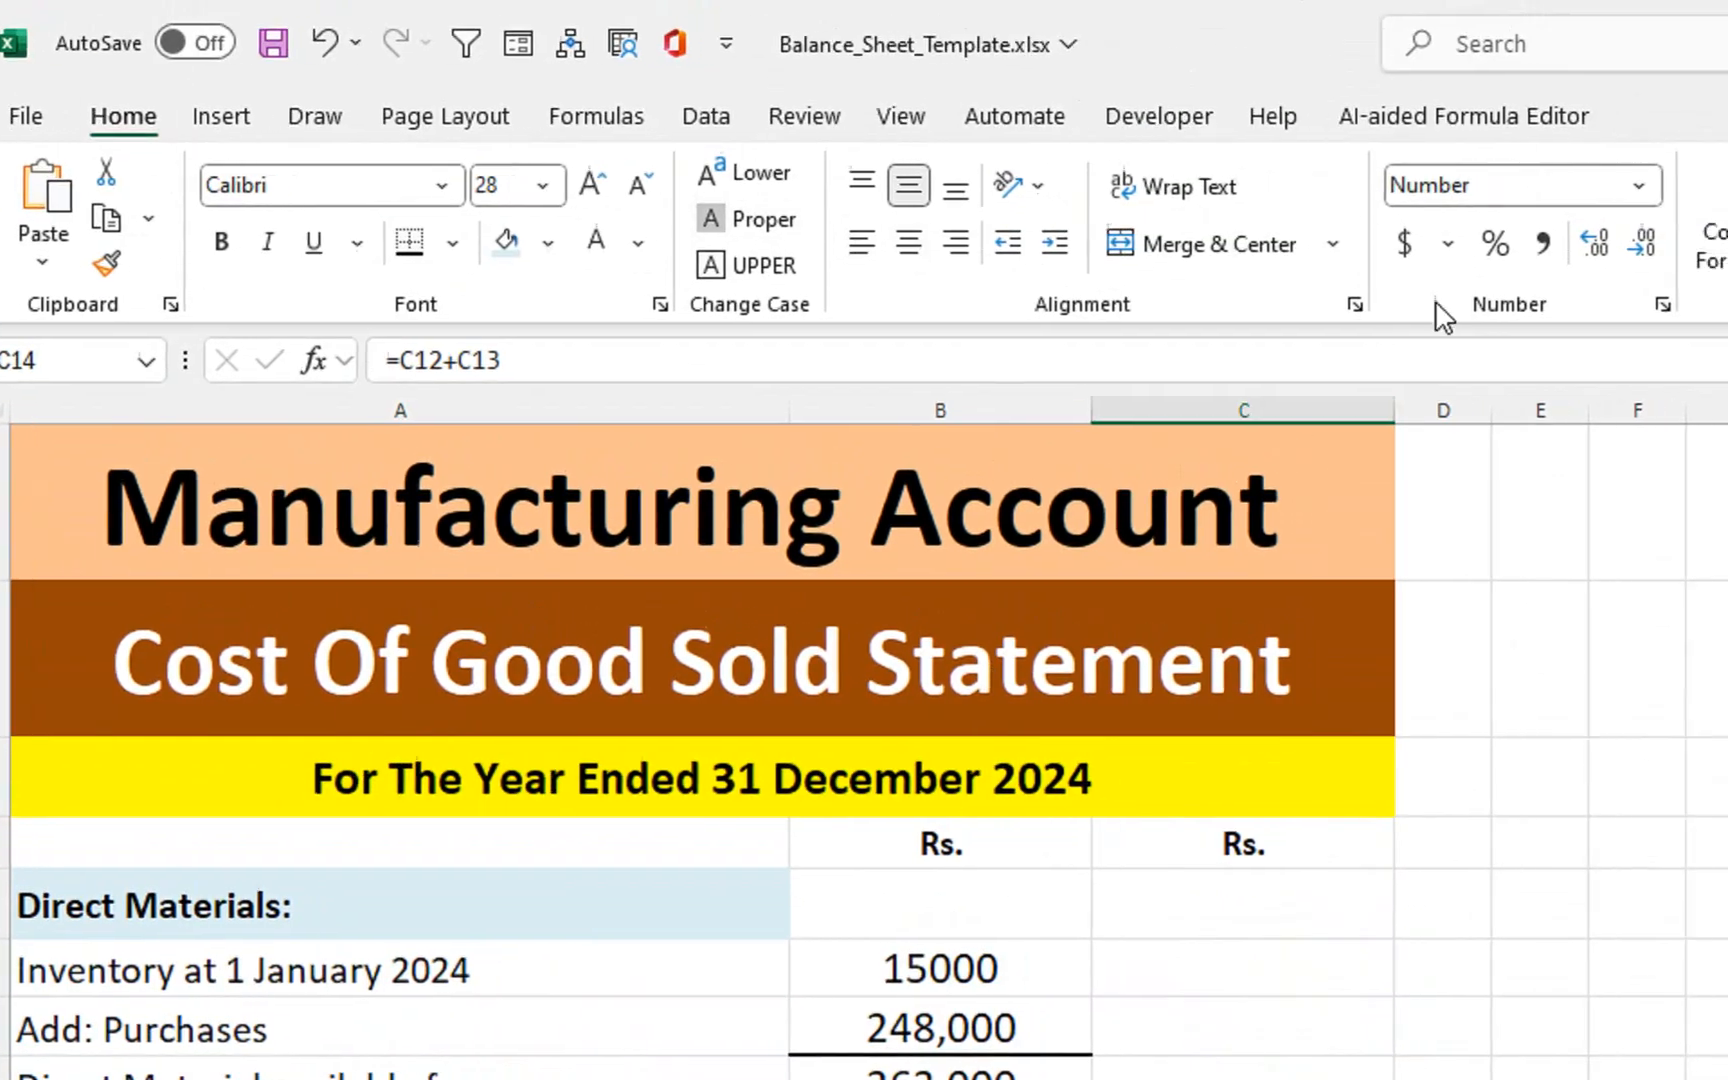
Give the Total Manufacturing Cost amount in C14 the General number format and a thick outside border
{"action": "left_click", "coordinate": [1638, 185]}
{"action": "left_click", "coordinate": [1640, 260]}
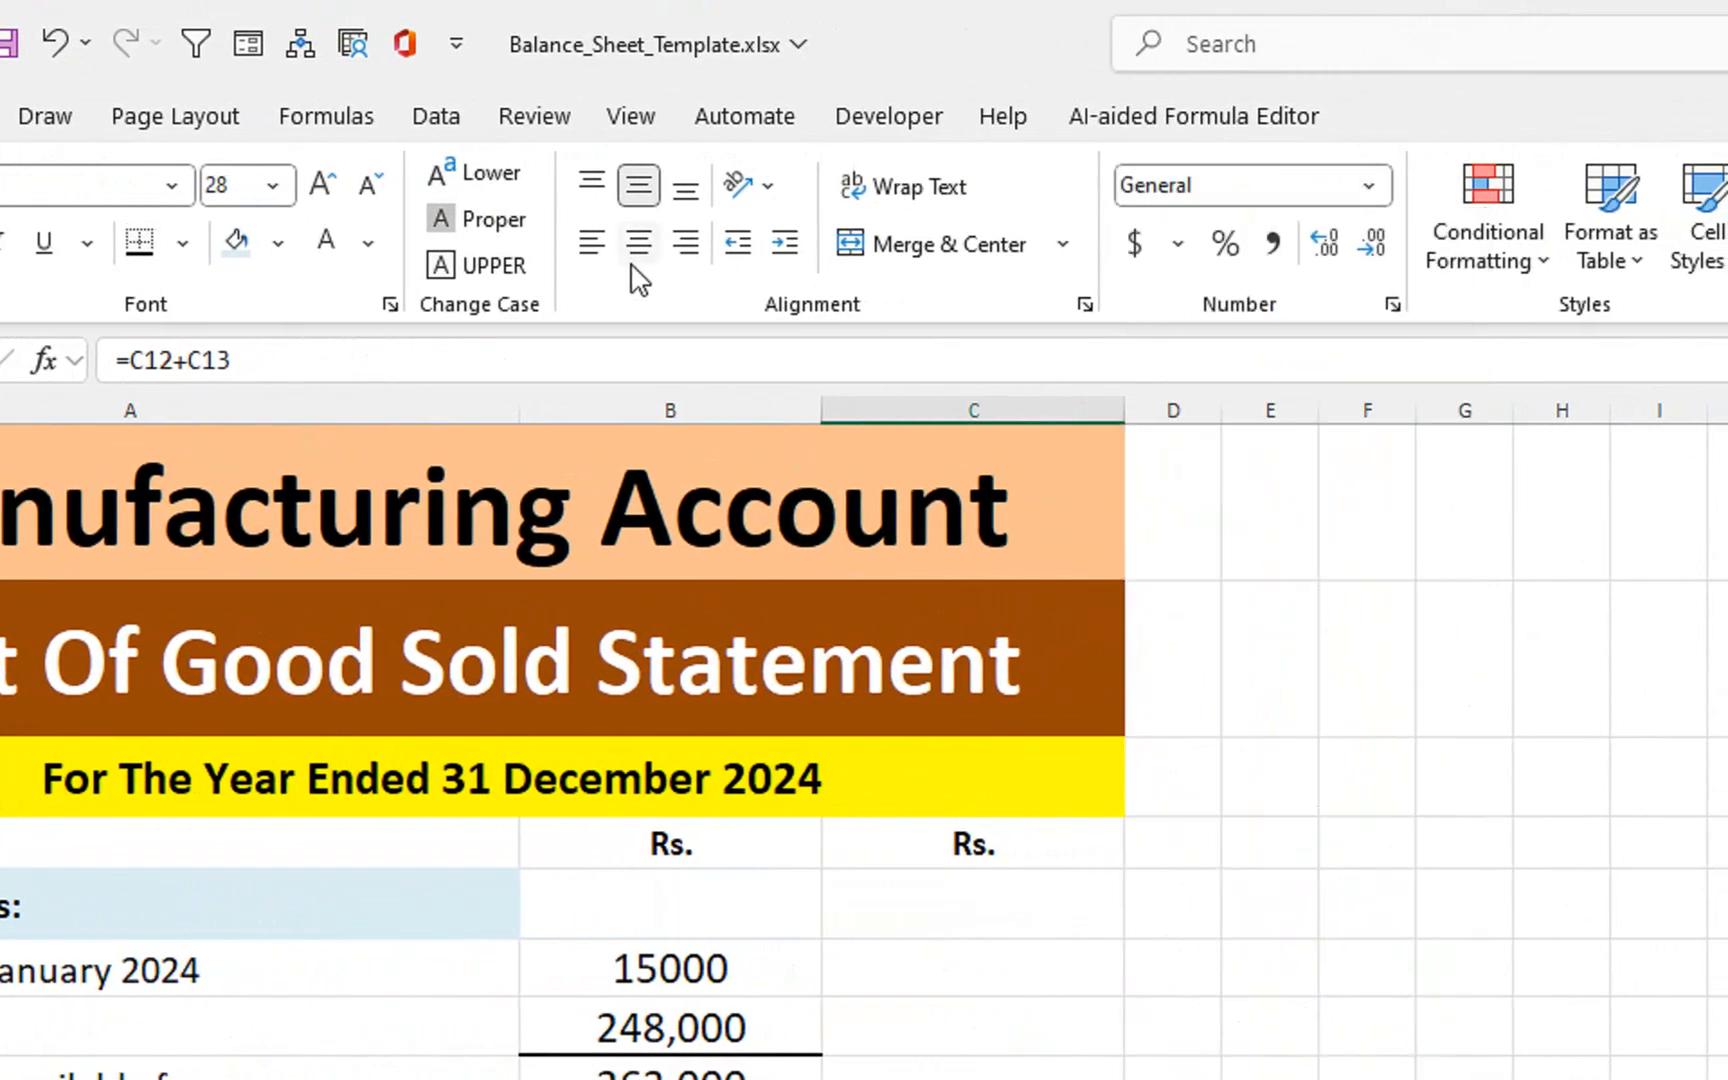
{"action": "left_click", "coordinate": [180, 242]}
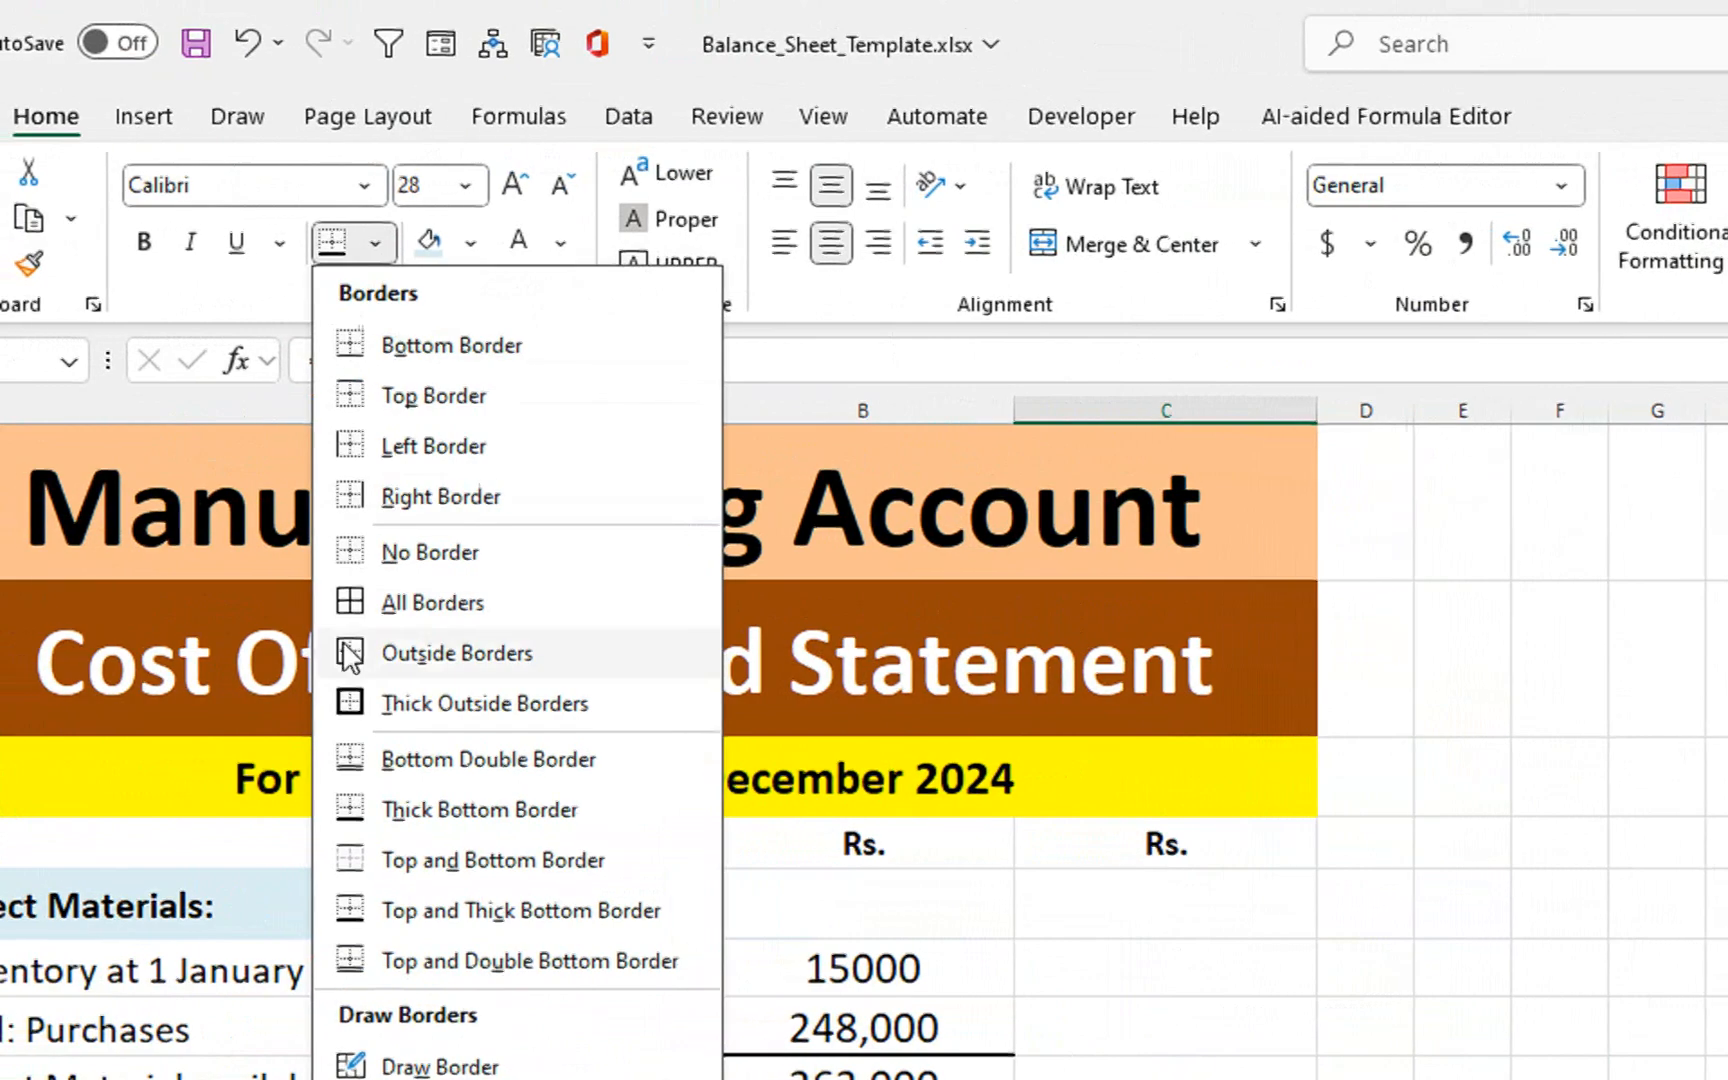
{"action": "left_click", "coordinate": [393, 704]}
Apply the same outside border to the Prime Cost, Direct Material available for use and Direct Material used amounts
{"action": "left_click", "coordinate": [1155, 810]}
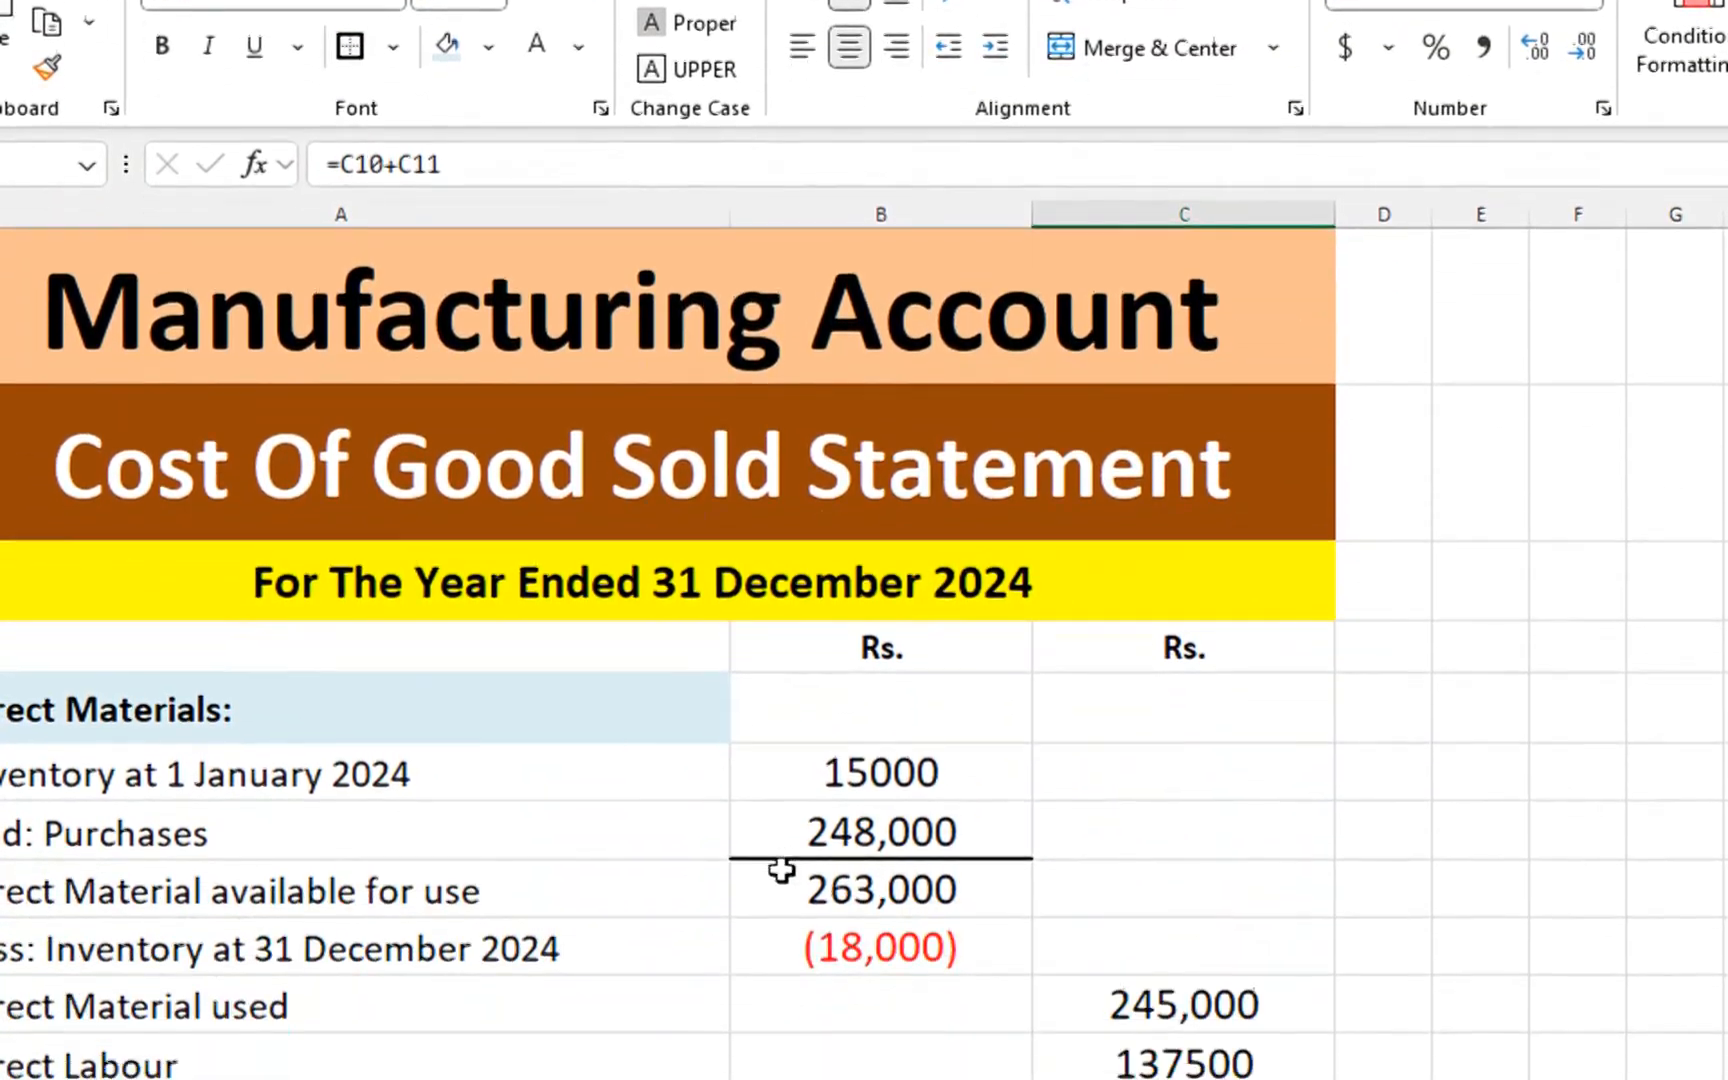
{"action": "left_click", "coordinate": [781, 872]}
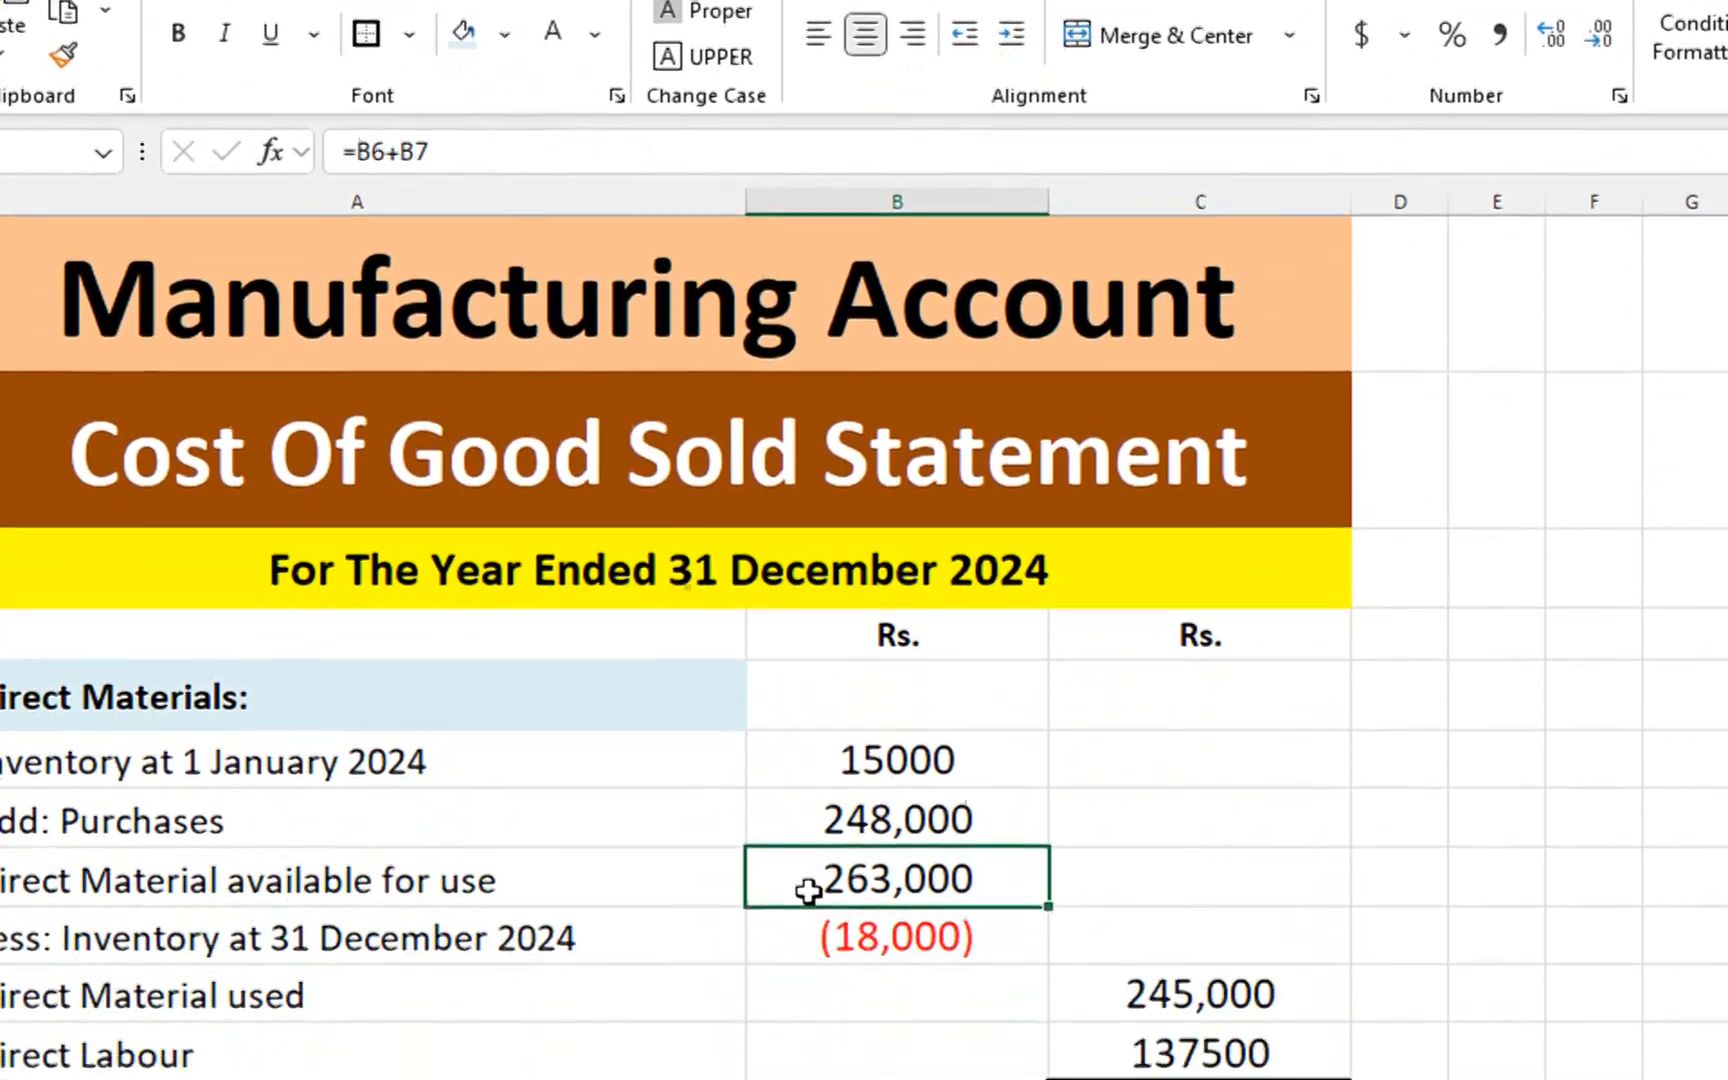
{"action": "left_click", "coordinate": [862, 937]}
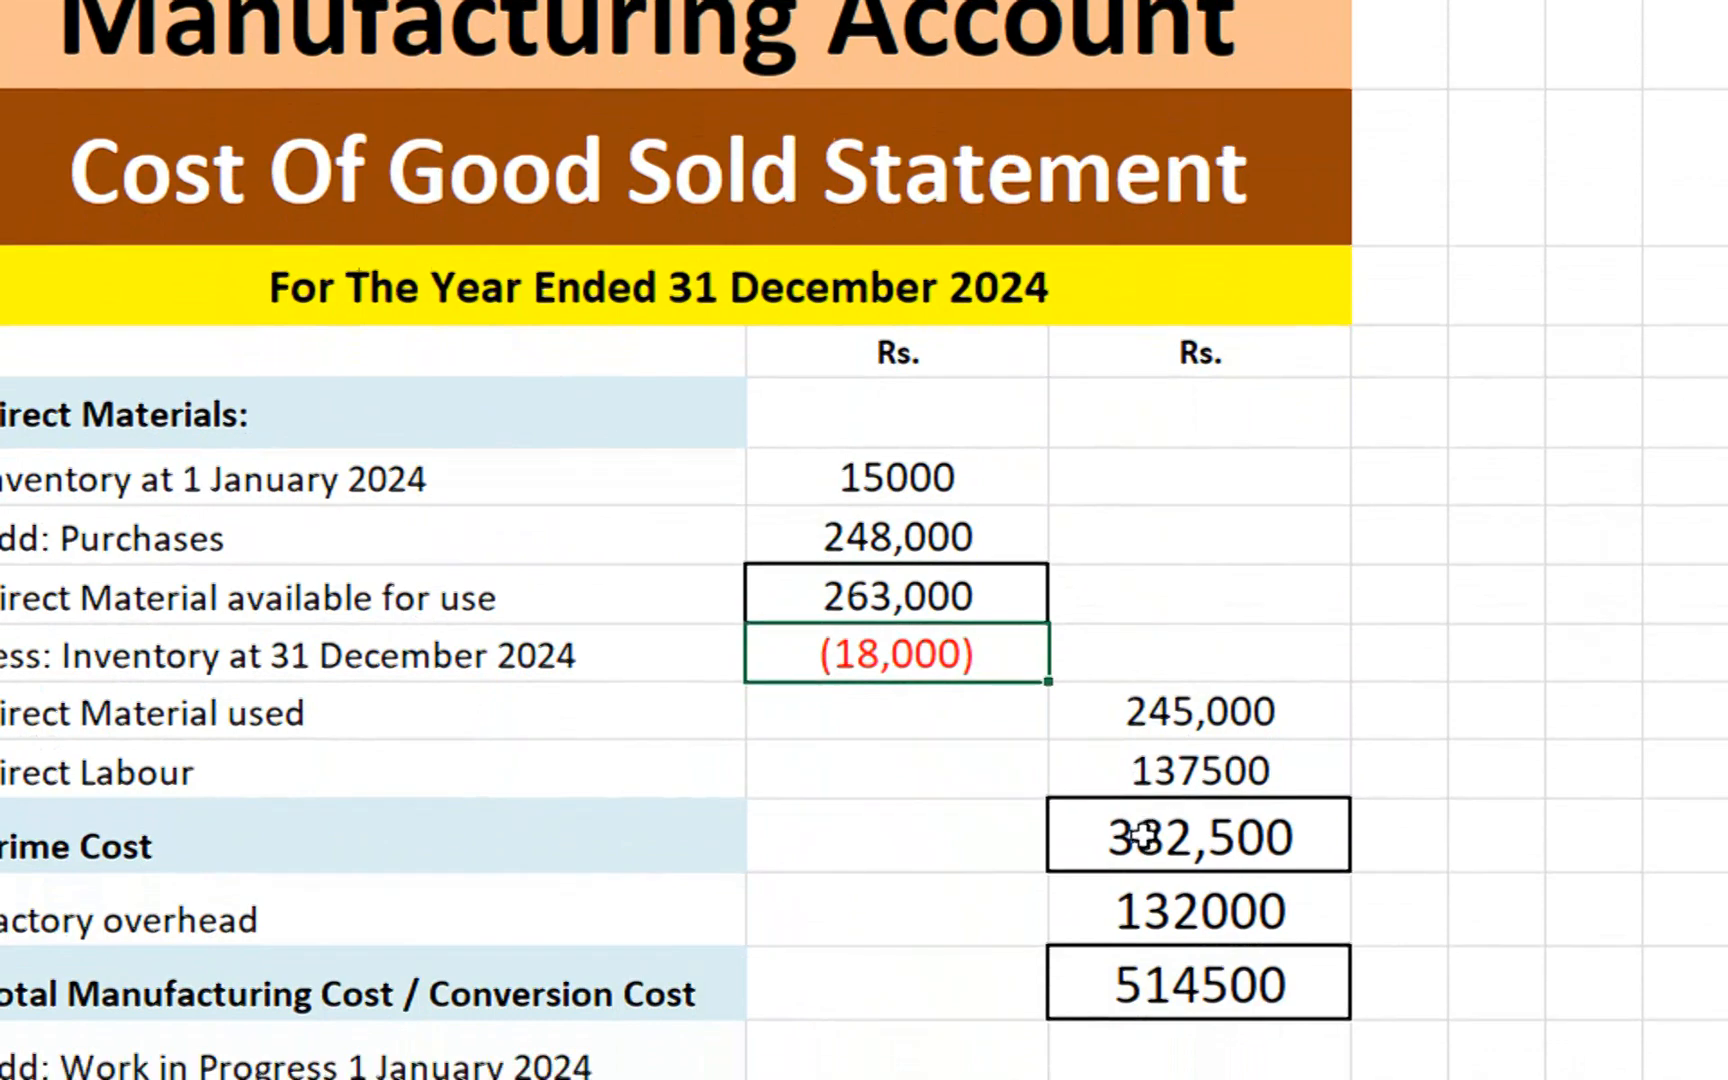
{"action": "left_click", "coordinate": [1164, 770]}
{"action": "left_click", "coordinate": [1161, 708]}
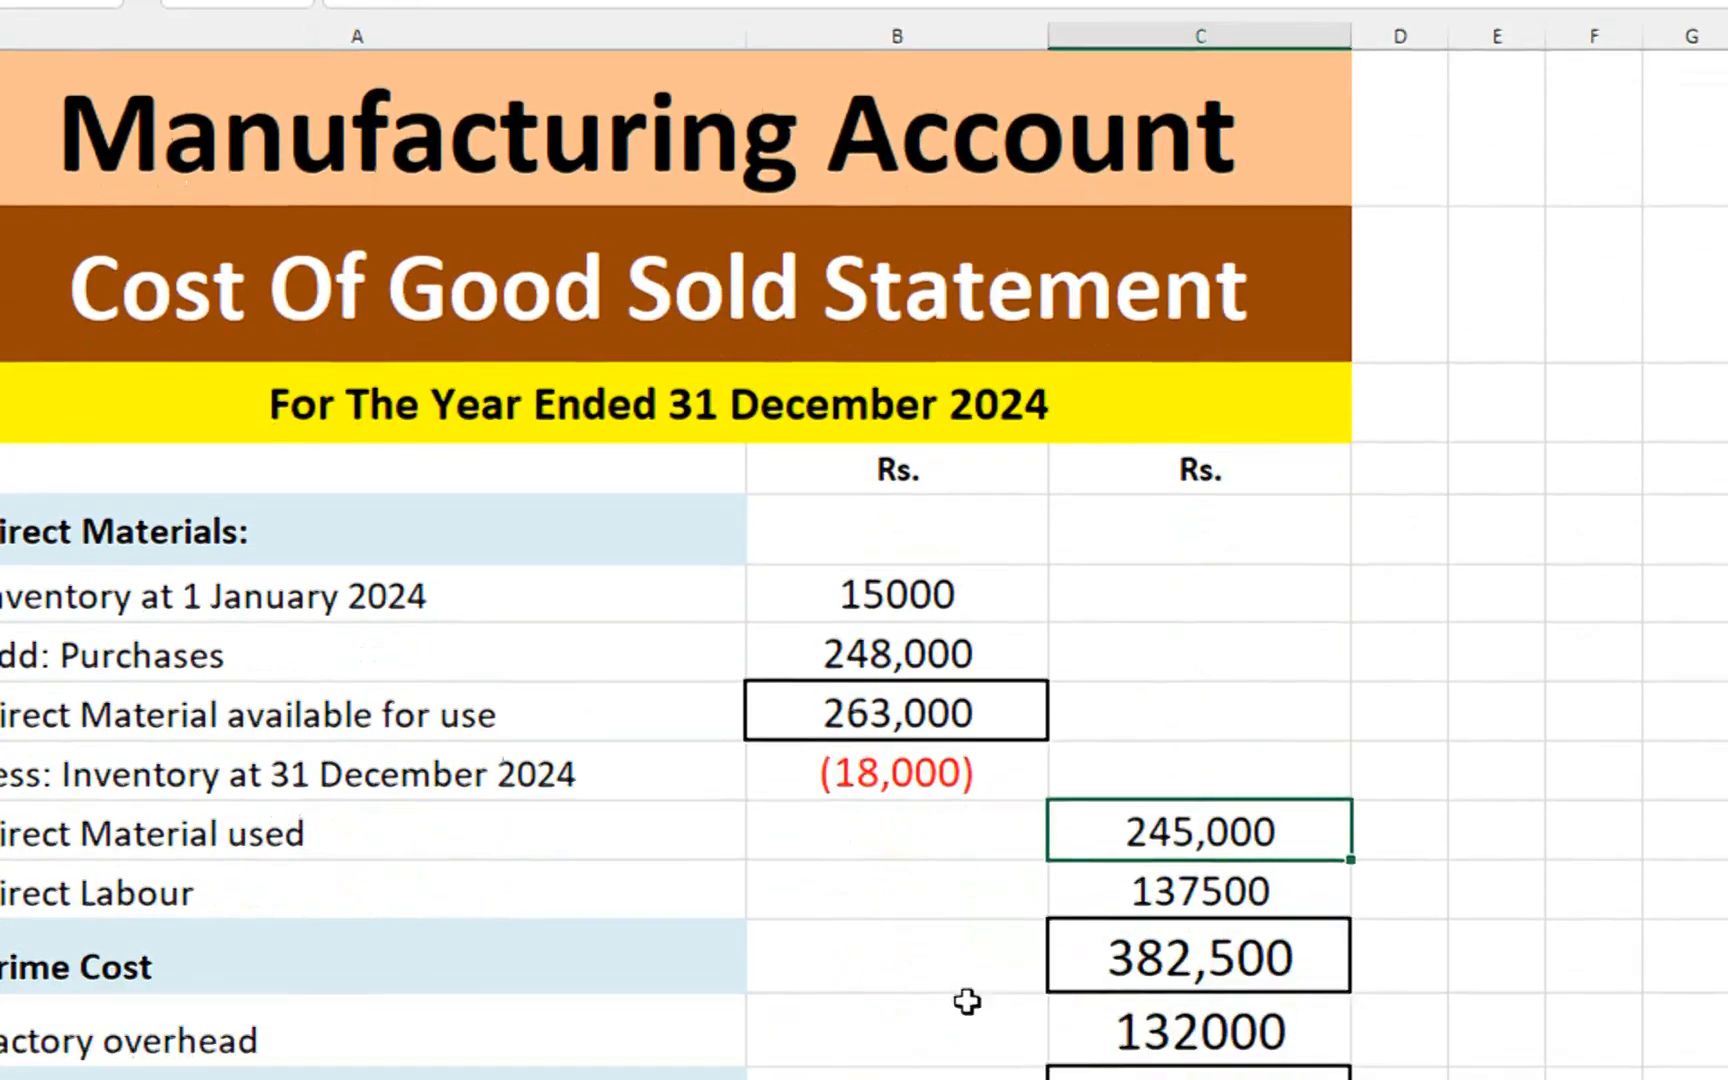
{"action": "left_click", "coordinate": [1200, 815]}
{"action": "left_click", "coordinate": [1208, 880]}
{"action": "left_click", "coordinate": [1220, 1030]}
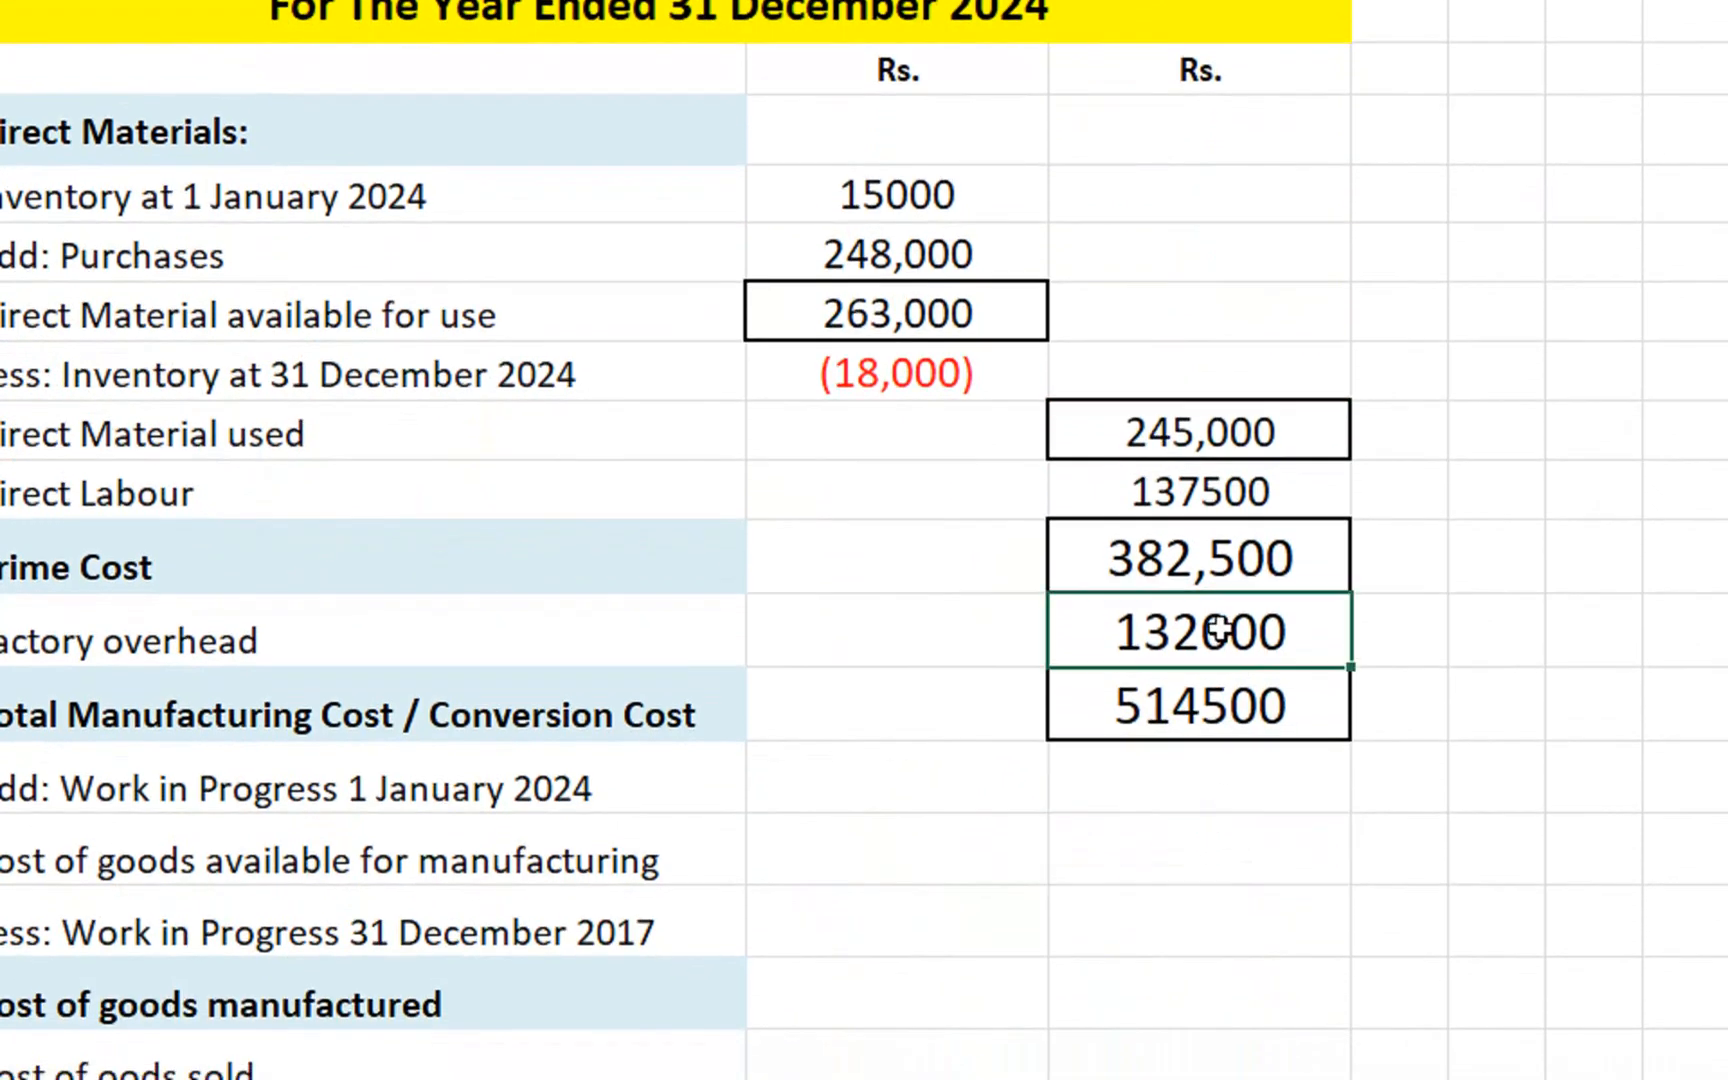
{"action": "left_click", "coordinate": [1222, 493]}
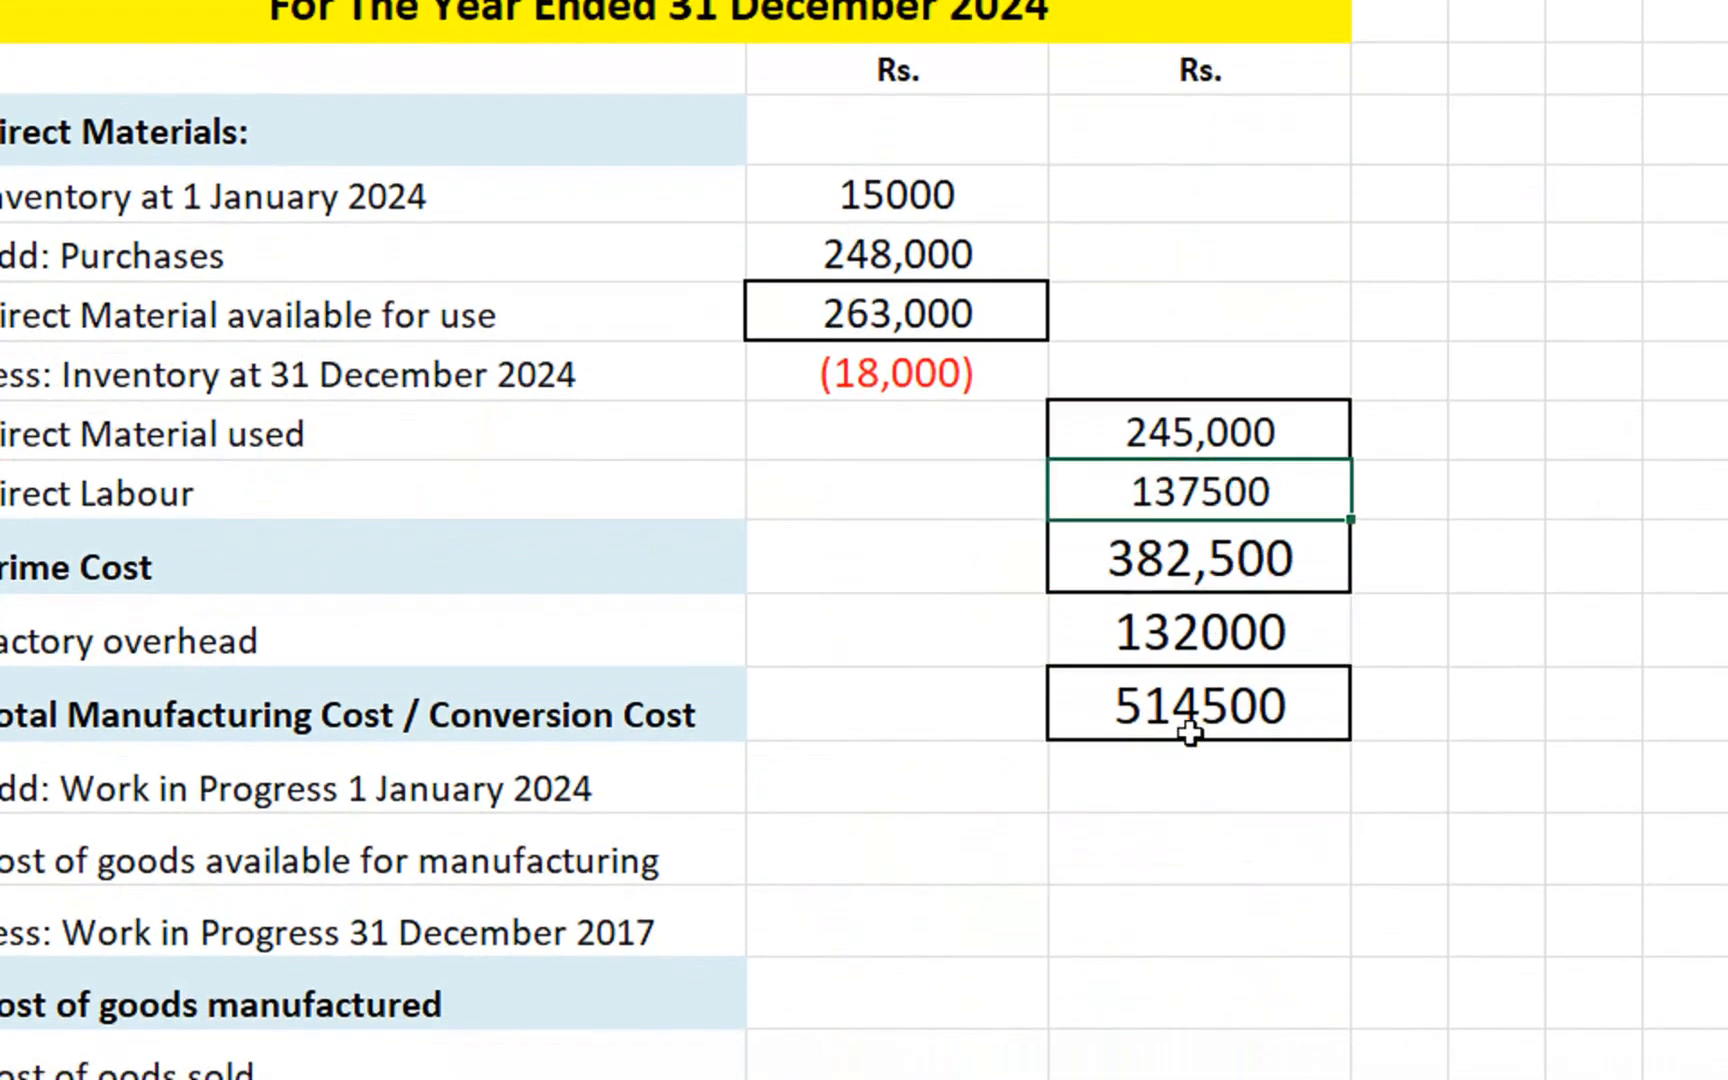
Enter 42500 in C15 as the Work in Progress amount at 1 January 2024
{"action": "left_click", "coordinate": [1124, 791]}
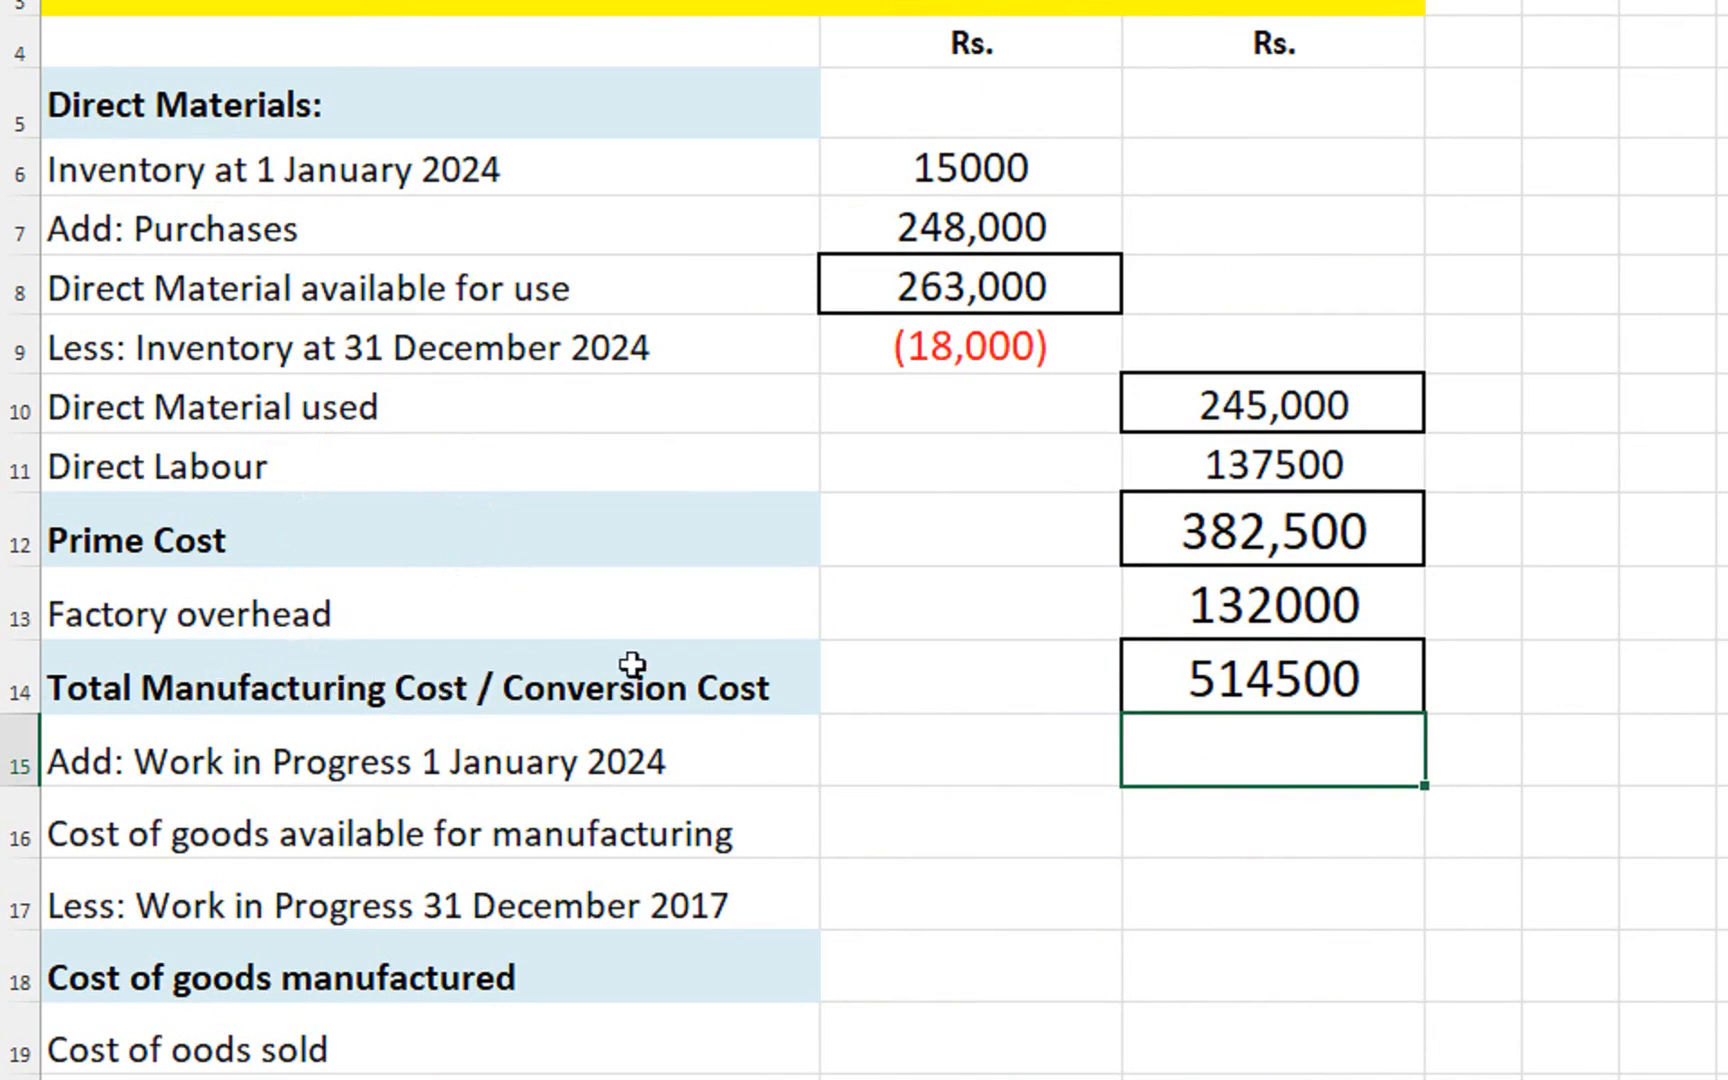
{"action": "left_click", "coordinate": [1238, 676]}
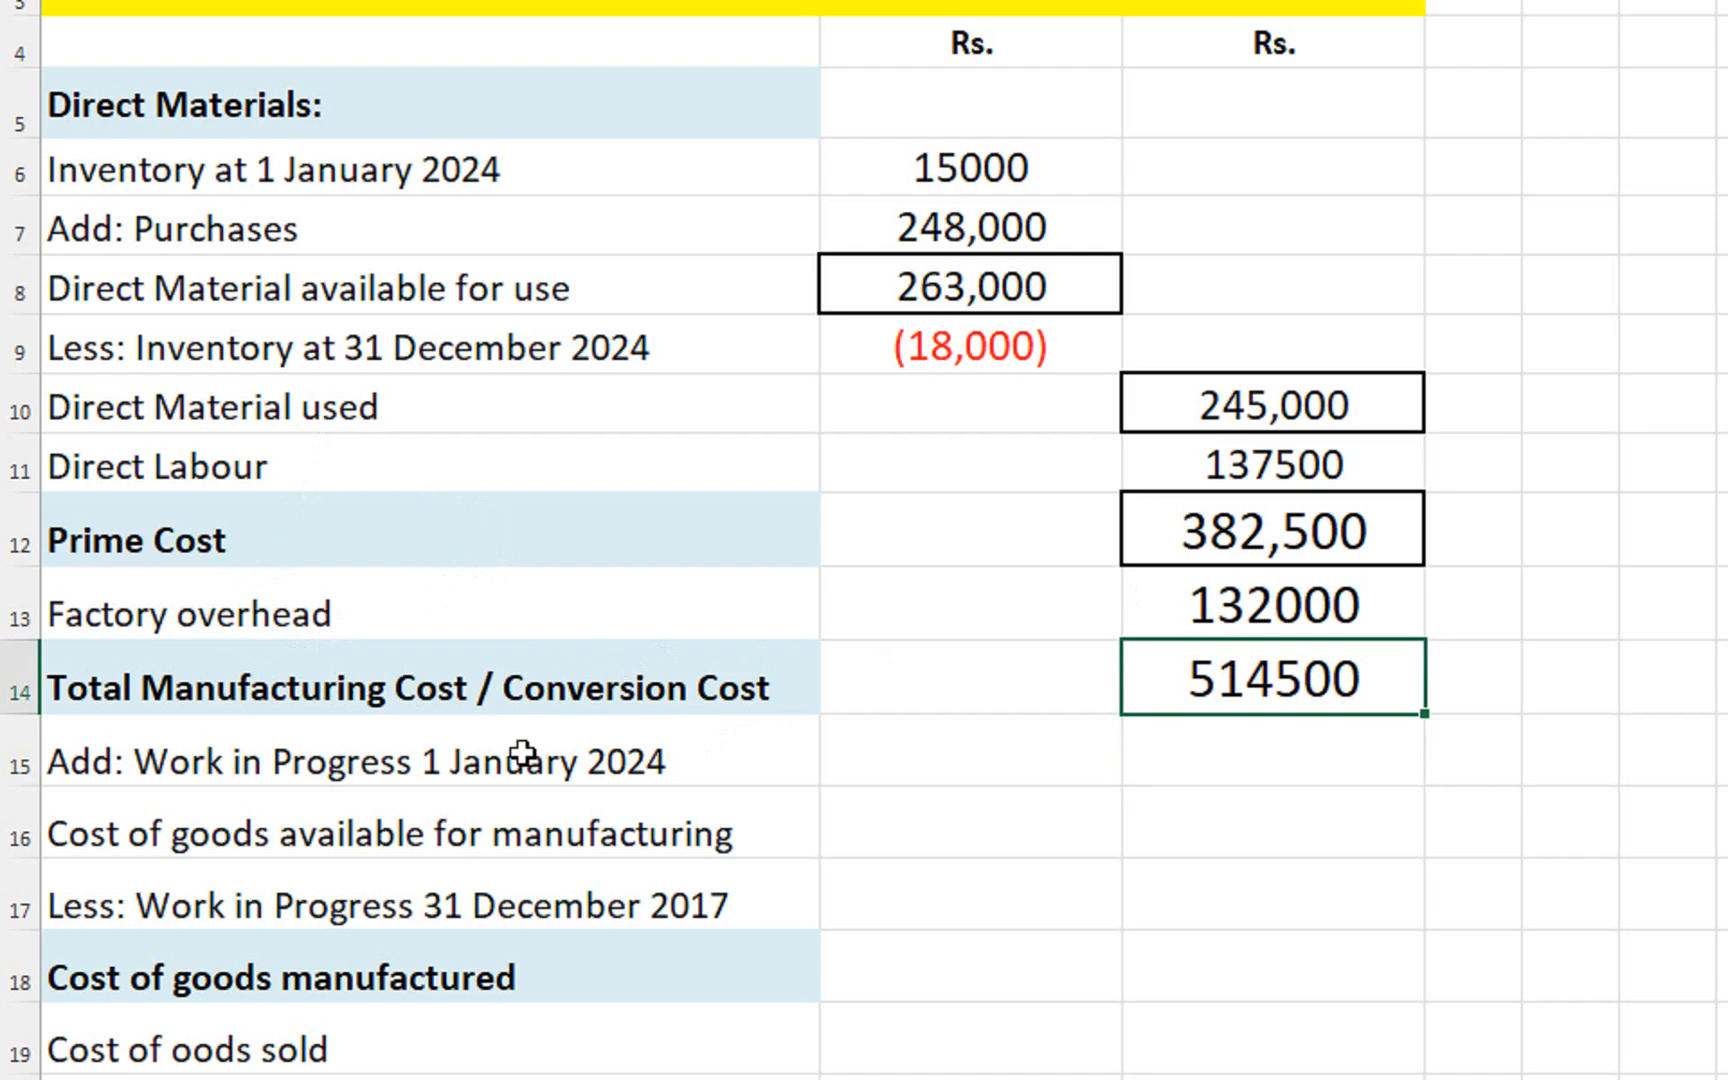
{"action": "left_click", "coordinate": [1183, 778]}
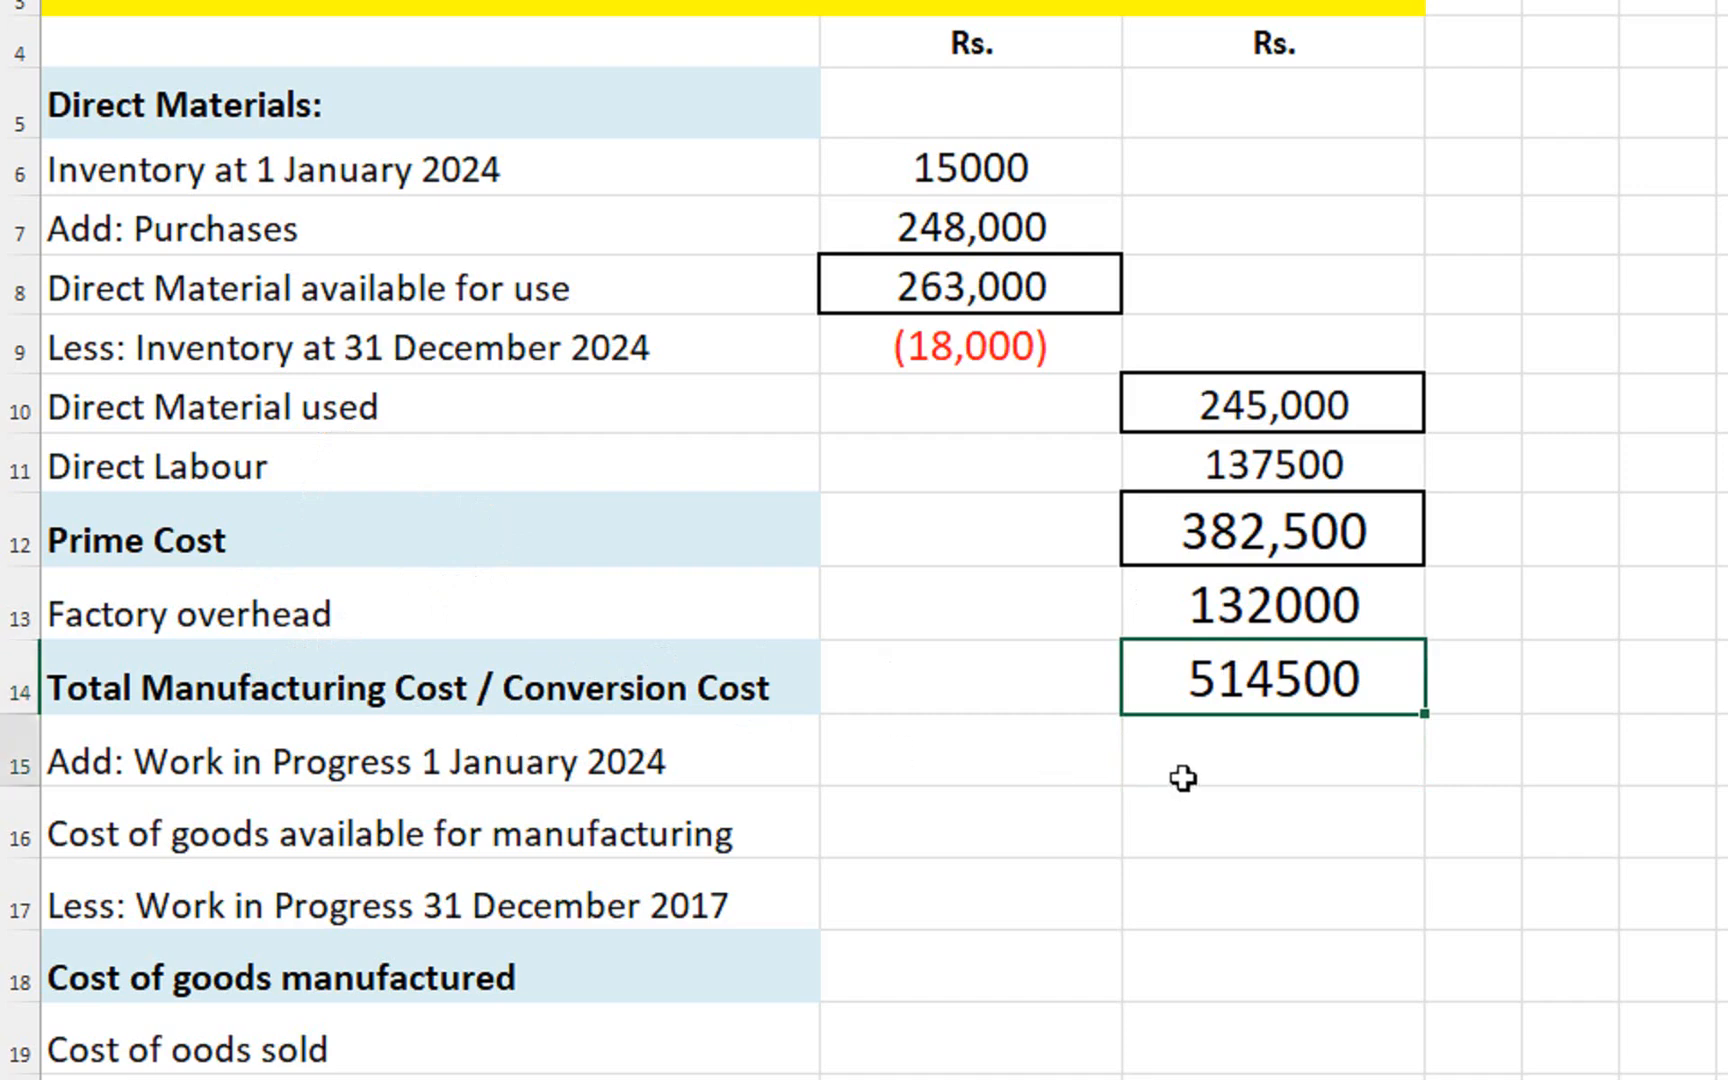
{"action": "type", "text": "4"}
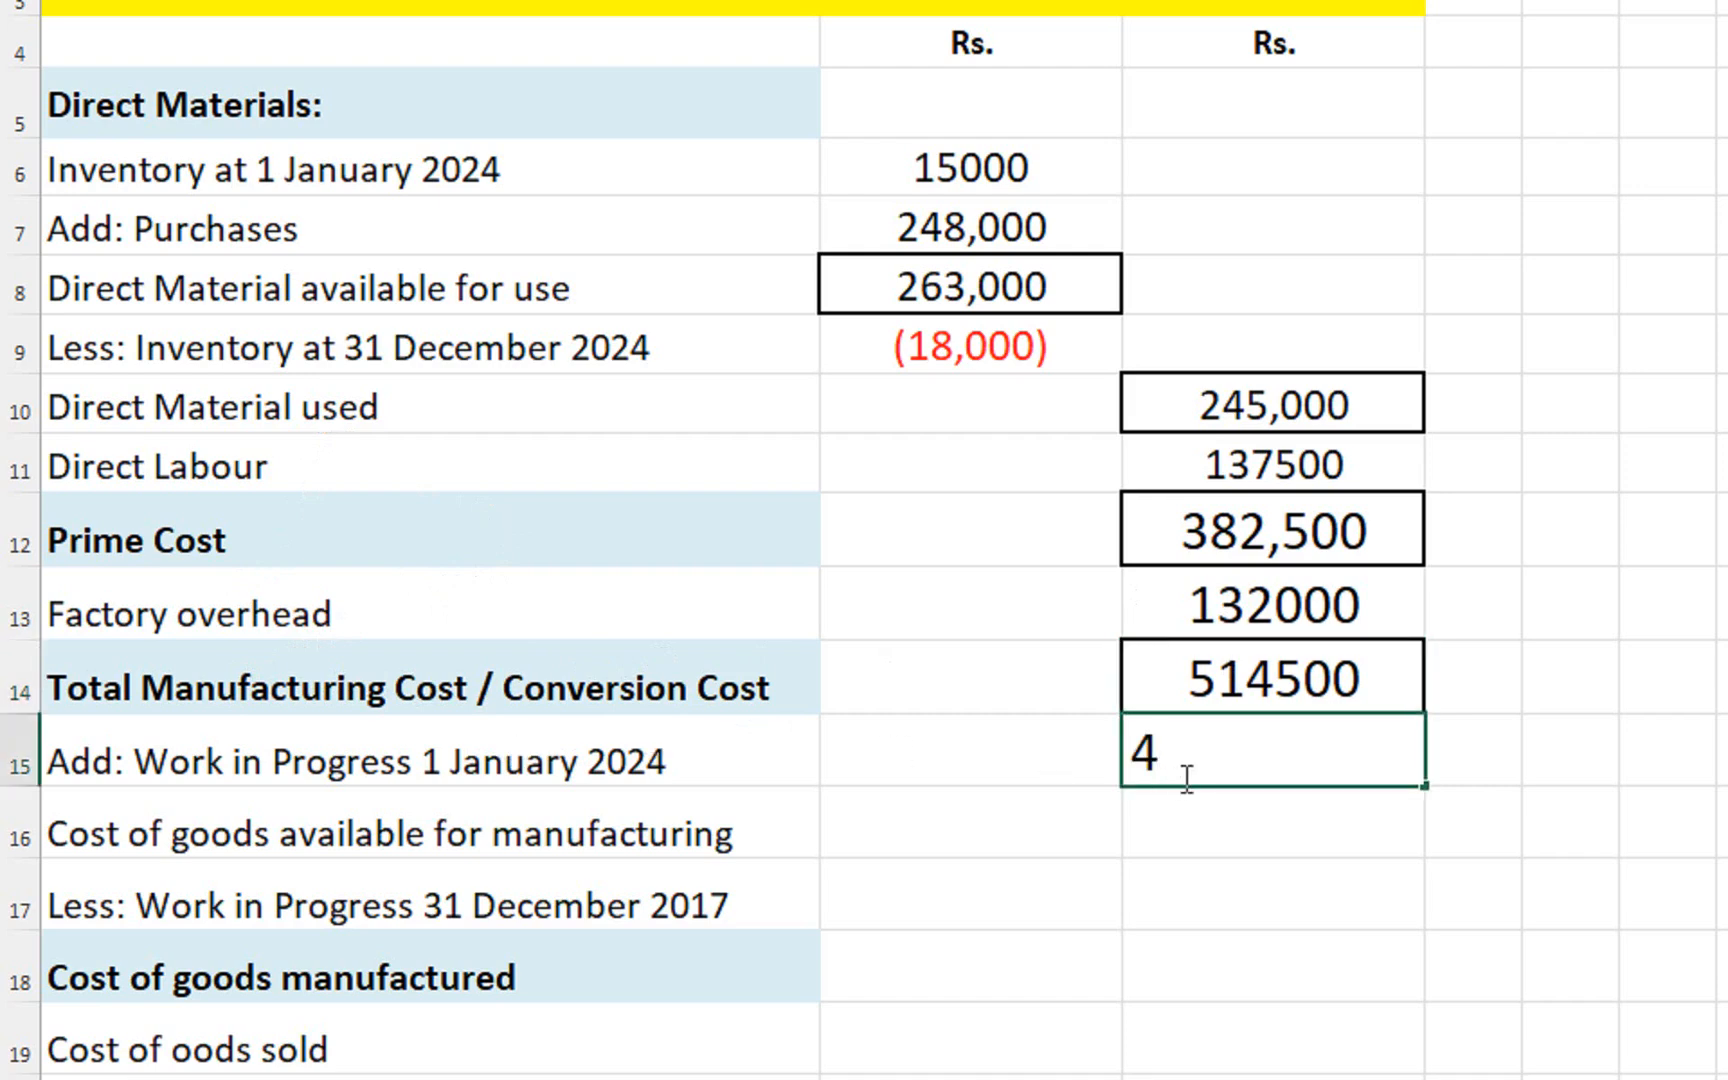
{"action": "type", "text": "2500"}
{"action": "key", "text": "Return"}
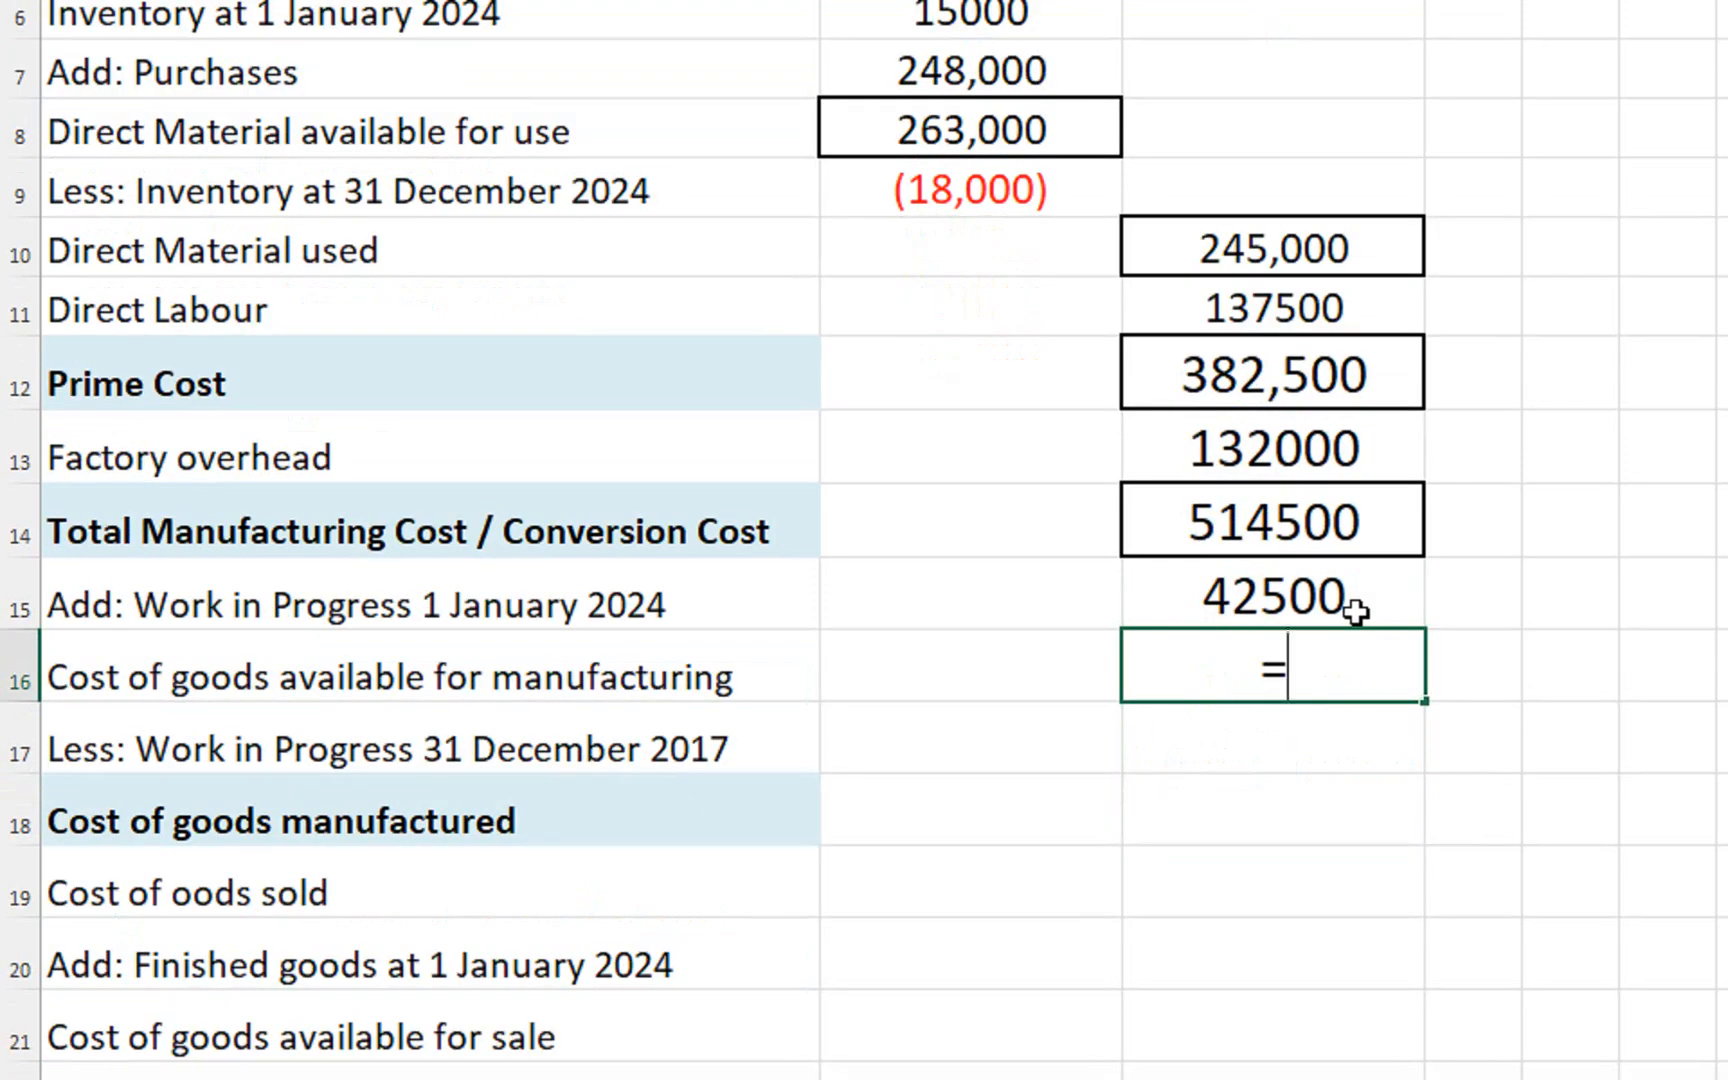
Calculate Cost of goods available for manufacturing in C16 with the formula =C14+C15
{"action": "type", "text": "="}
{"action": "key", "text": "Up"}
{"action": "key", "text": "Up"}
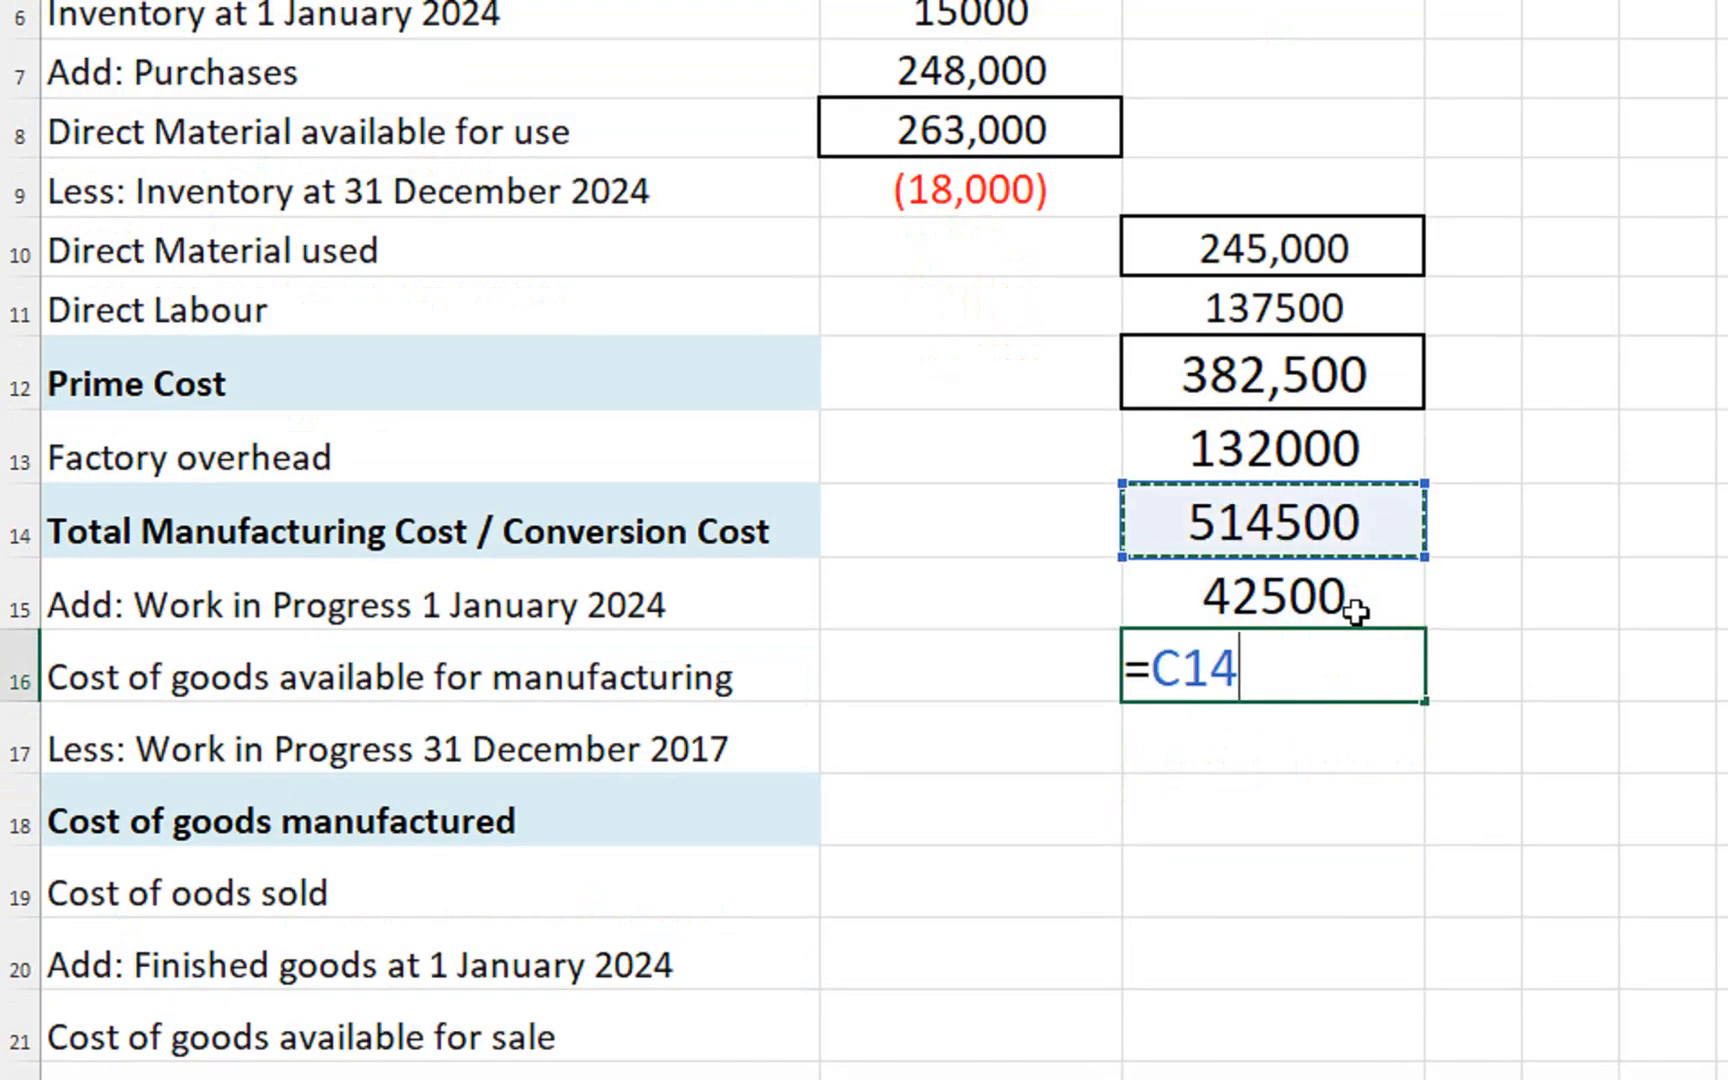
{"action": "type", "text": "+"}
{"action": "key", "text": "Up"}
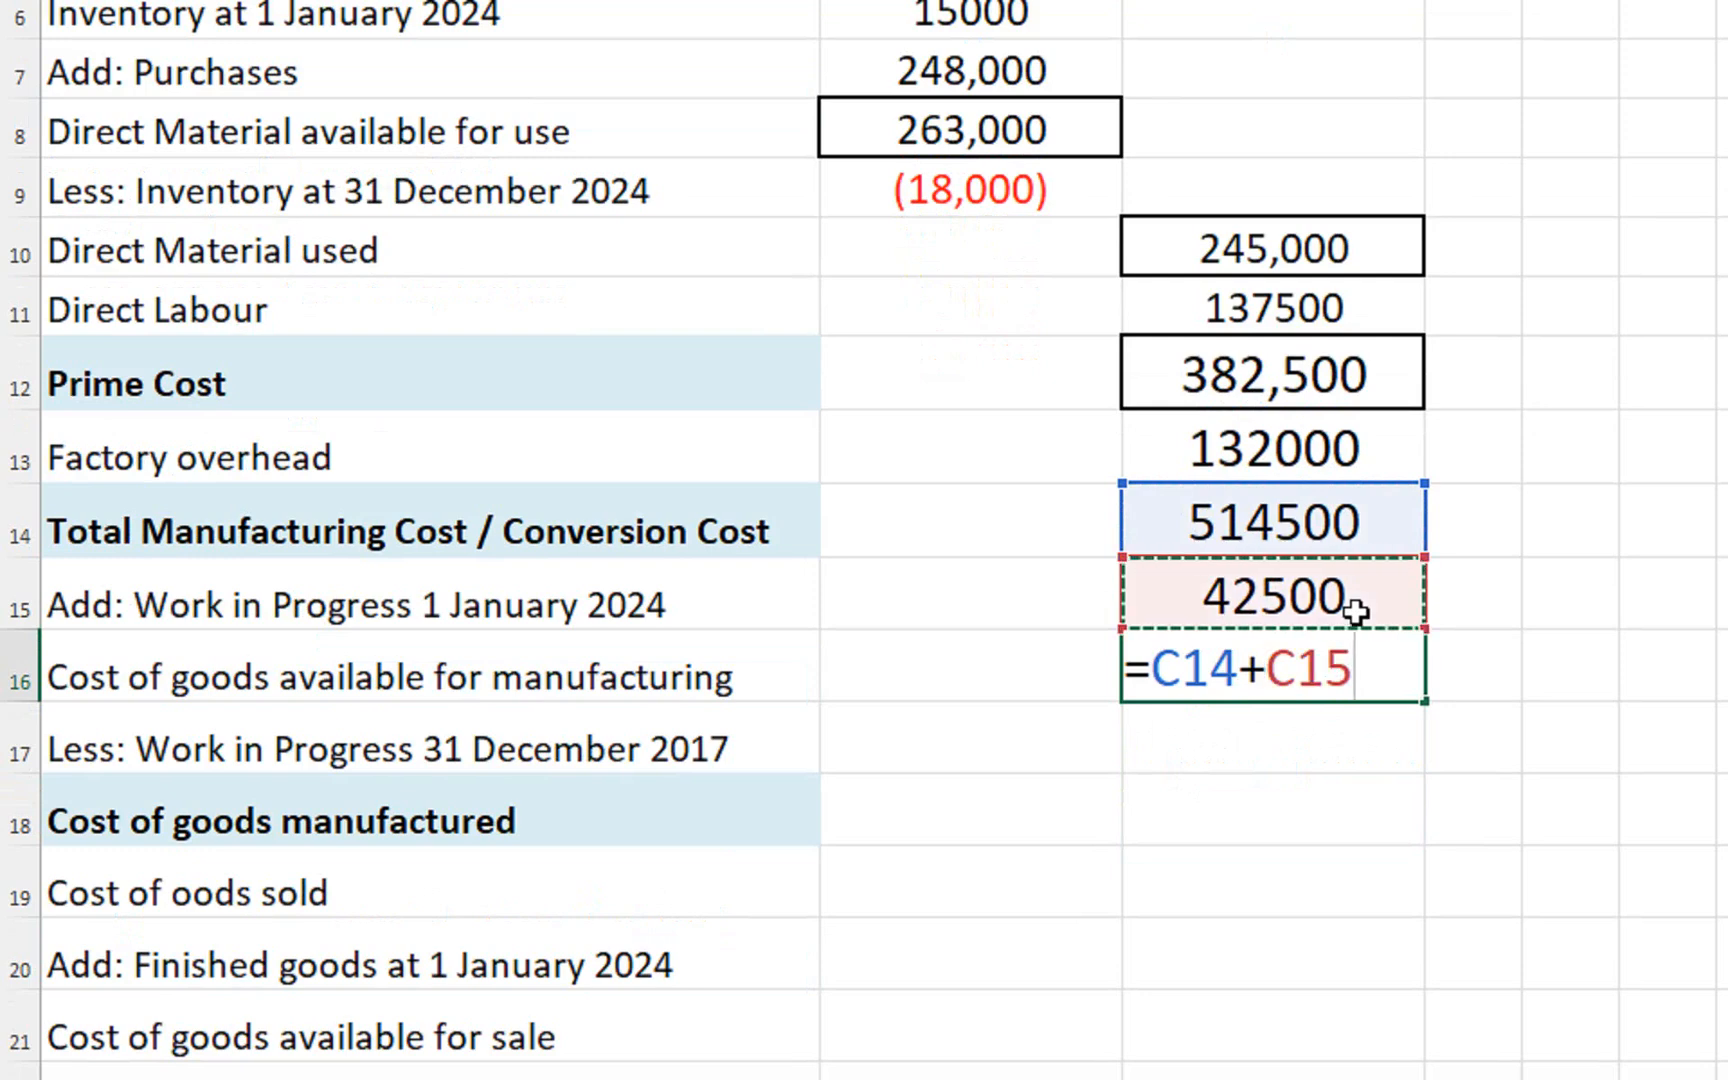
{"action": "key", "text": "Return"}
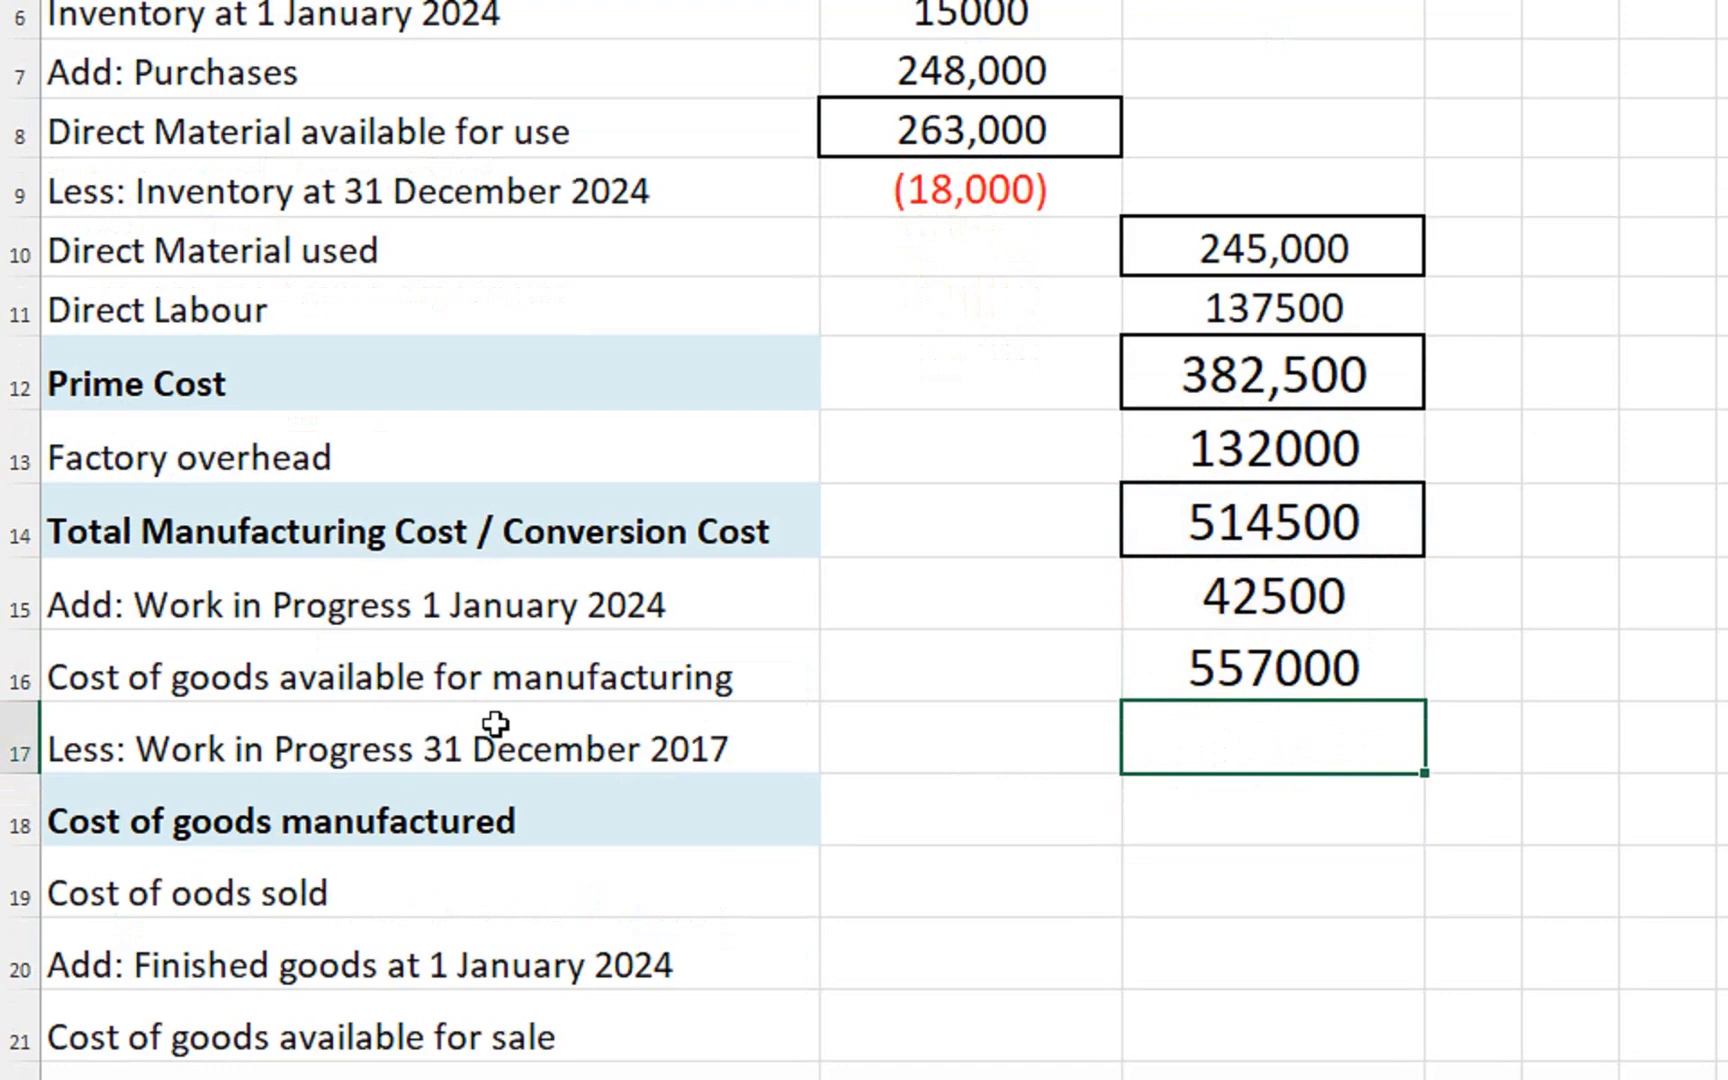
Apply the same outside border to the Cost of goods available for manufacturing amount in C16
{"action": "left_click", "coordinate": [1272, 660]}
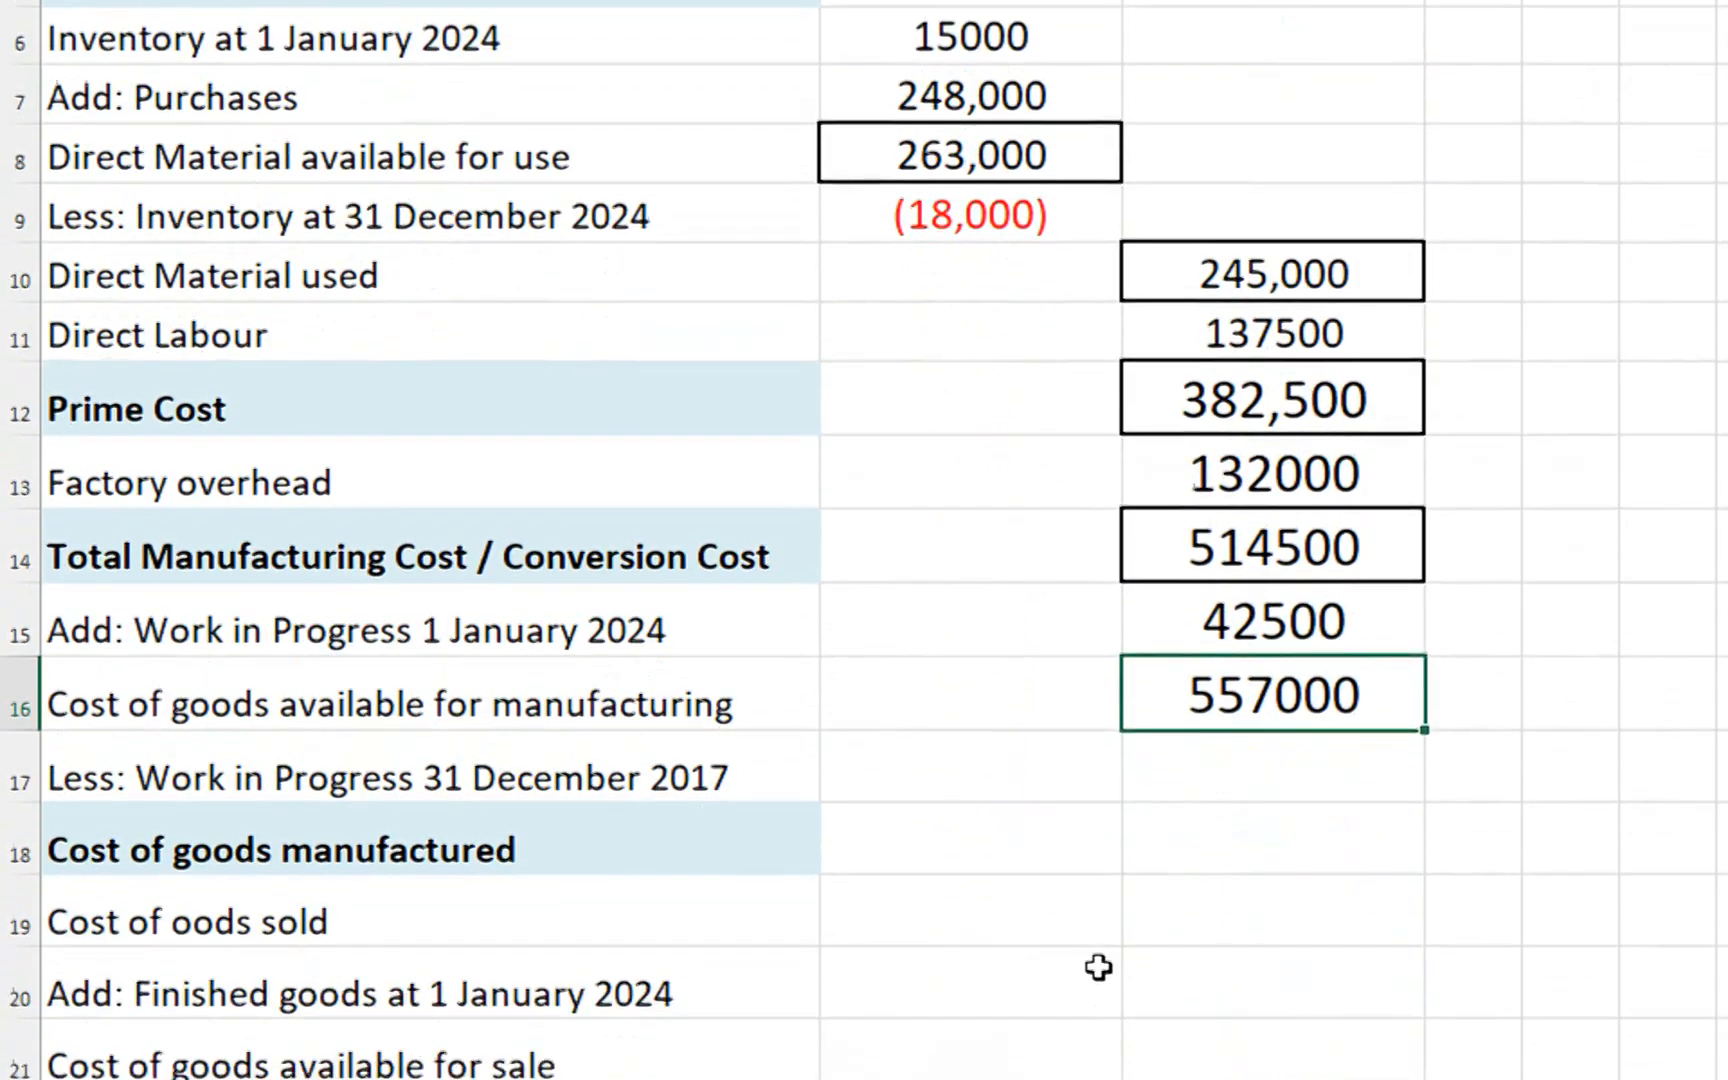
{"action": "left_click", "coordinate": [1225, 780]}
{"action": "key", "text": "Up"}
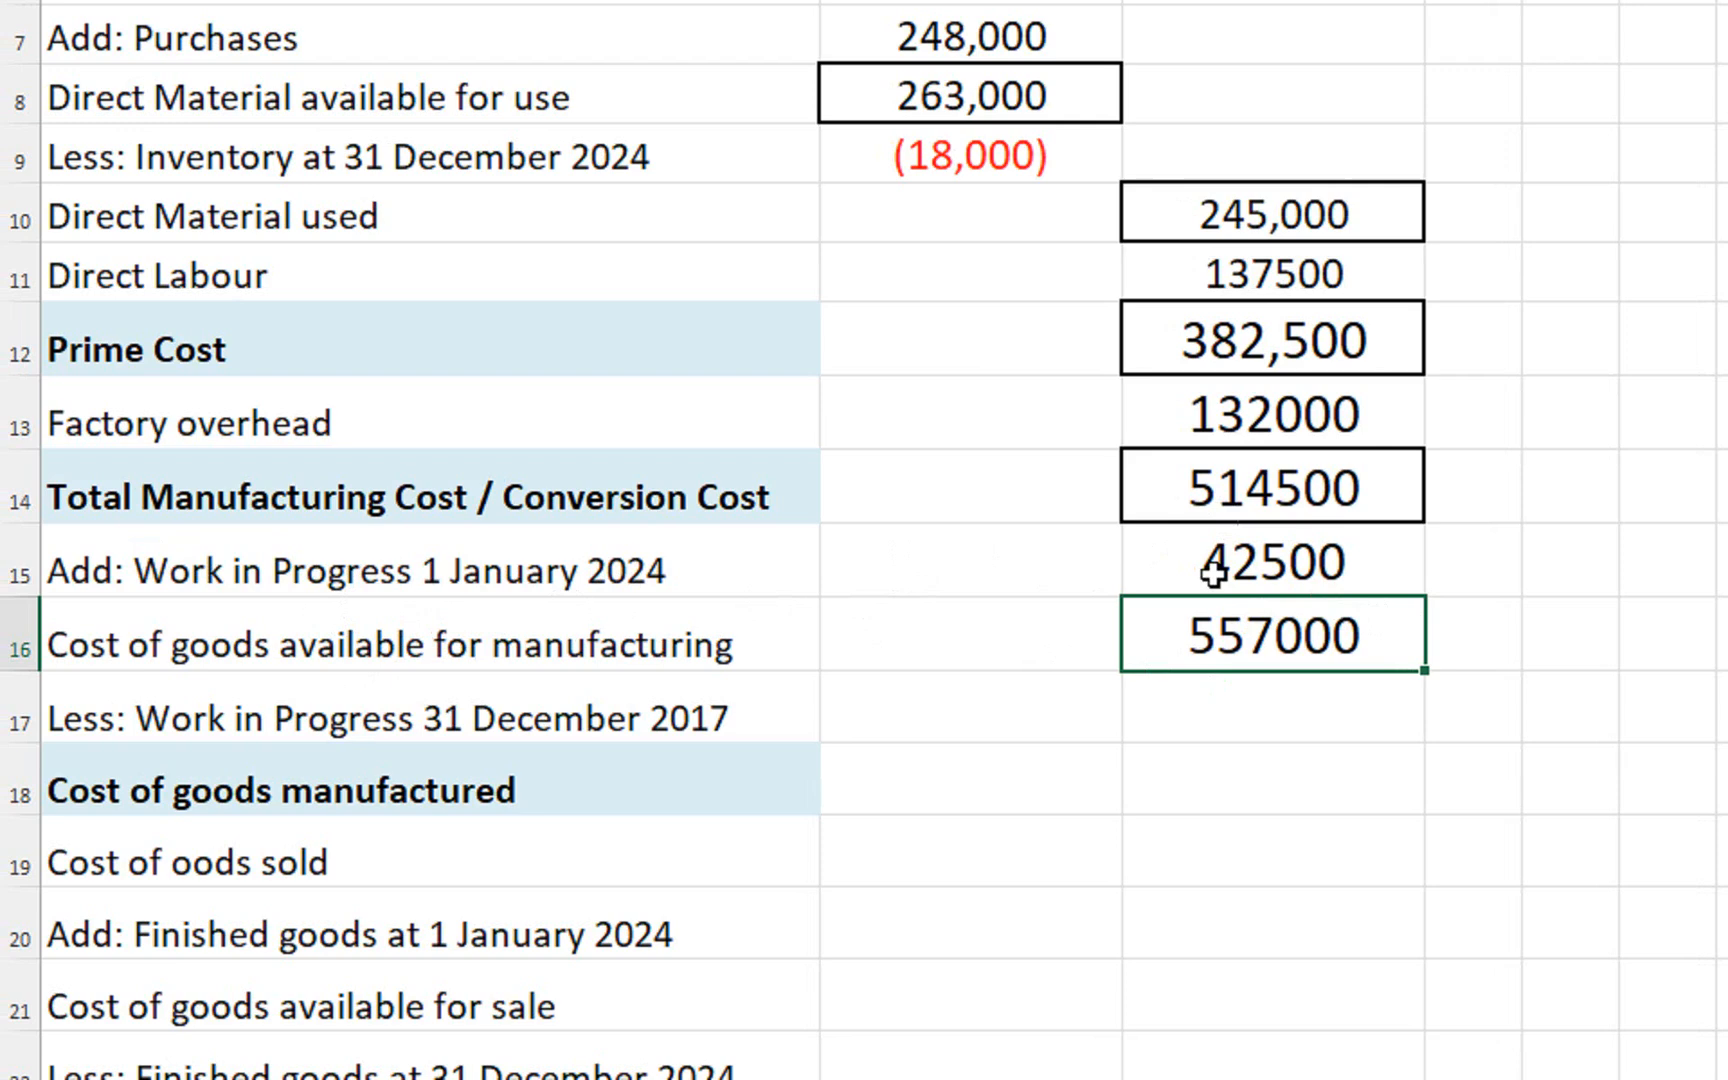
{"action": "key", "text": "ctrl+Up"}
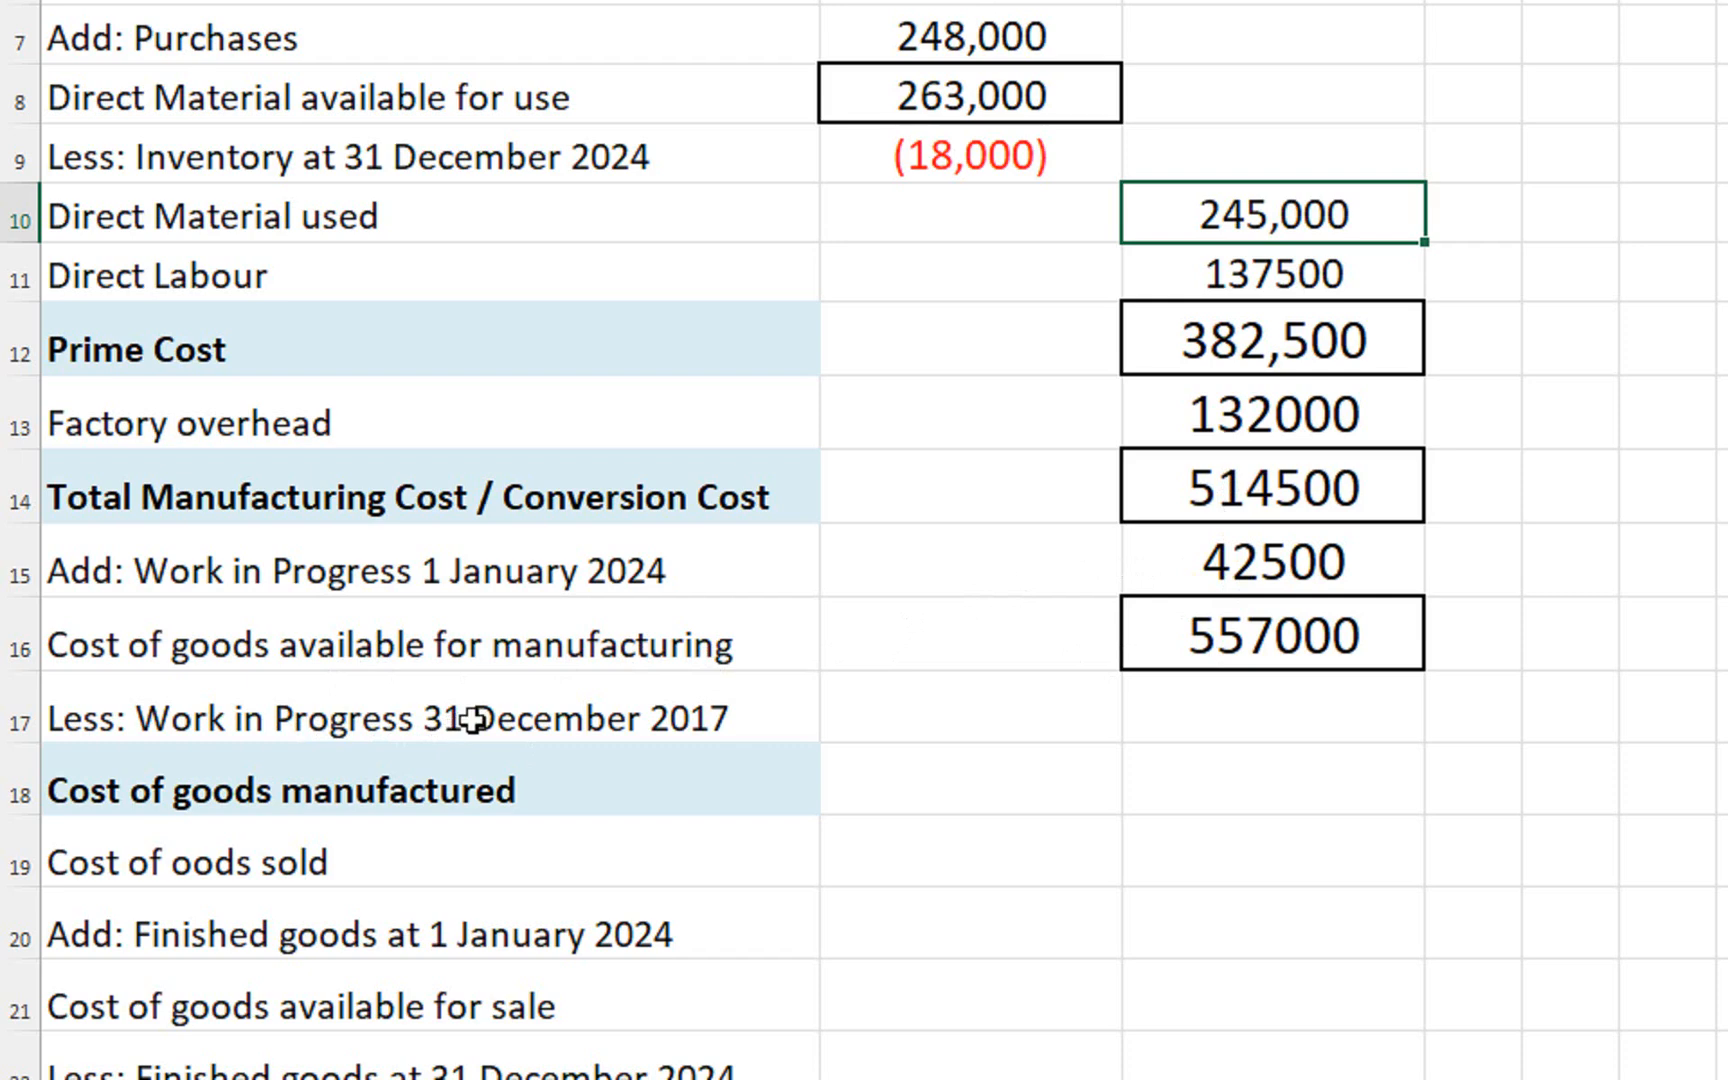
Correct the year in the row 17 label to read "Less: Work in Progress 31 December 2024"
{"action": "double_click", "coordinate": [769, 720]}
{"action": "key", "text": "BackSpace"}
{"action": "key", "text": "BackSpace"}
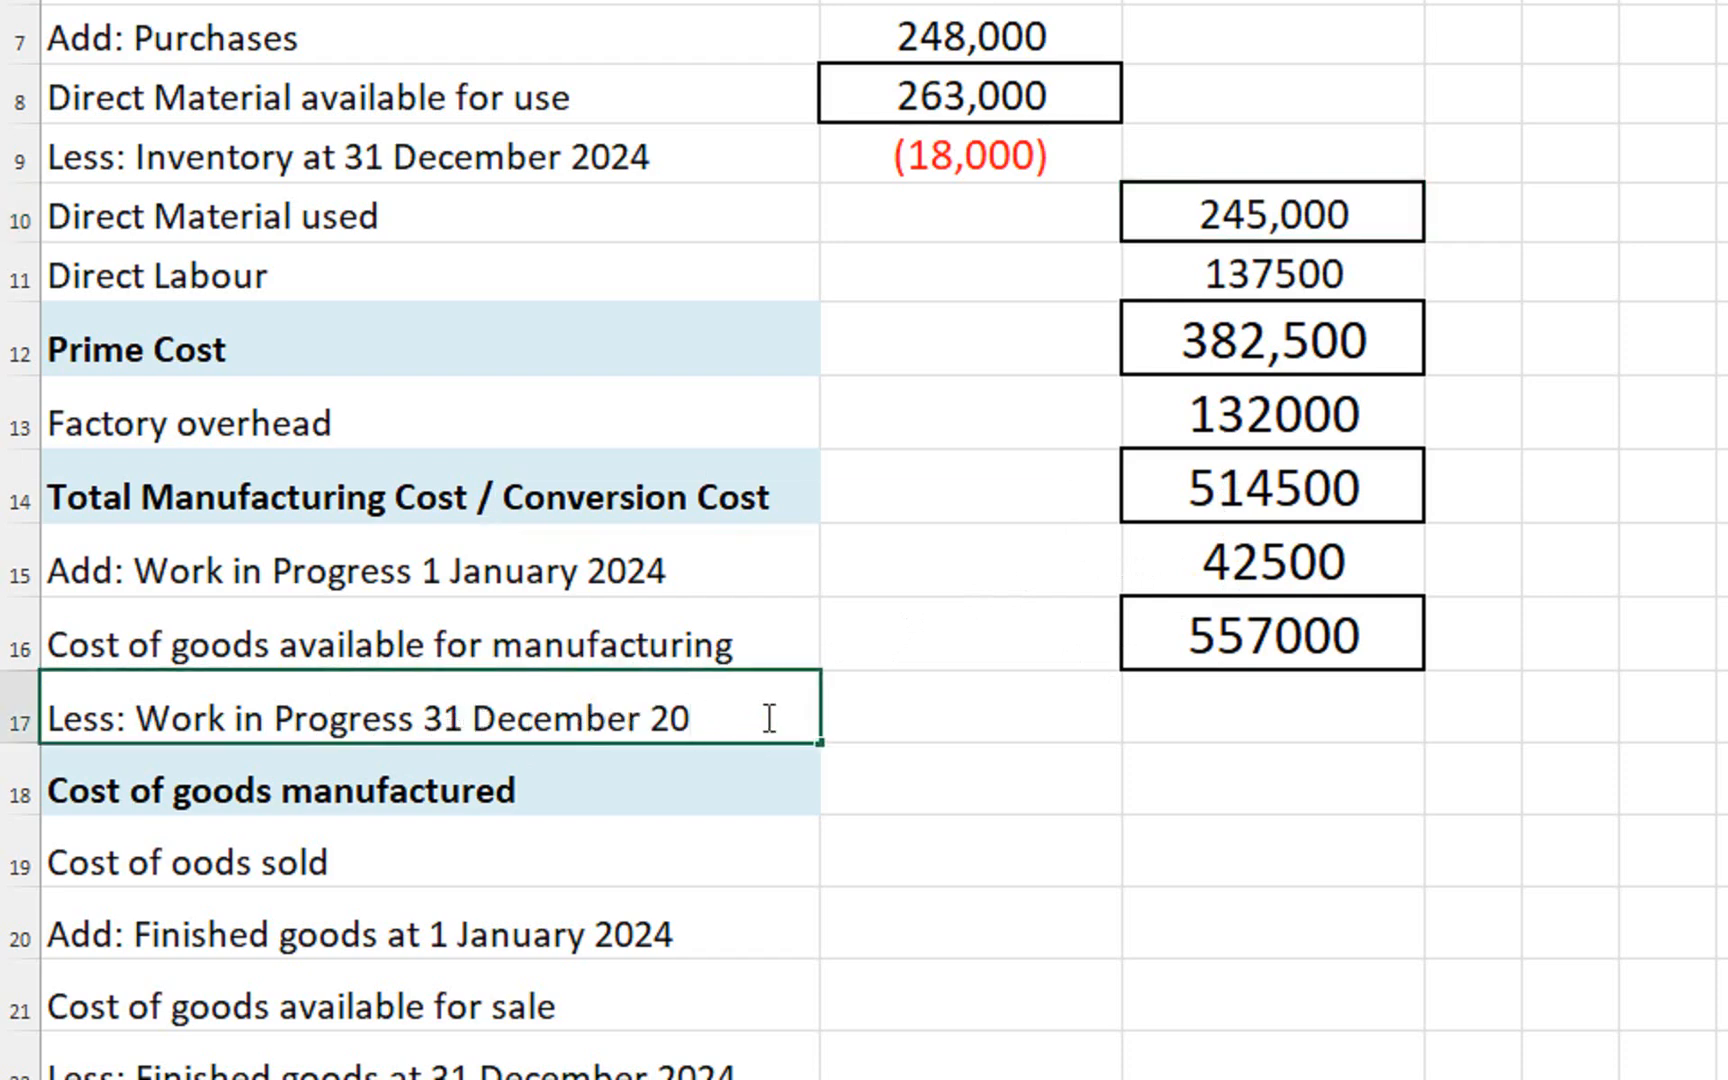
{"action": "type", "text": "24"}
{"action": "key", "text": "Return"}
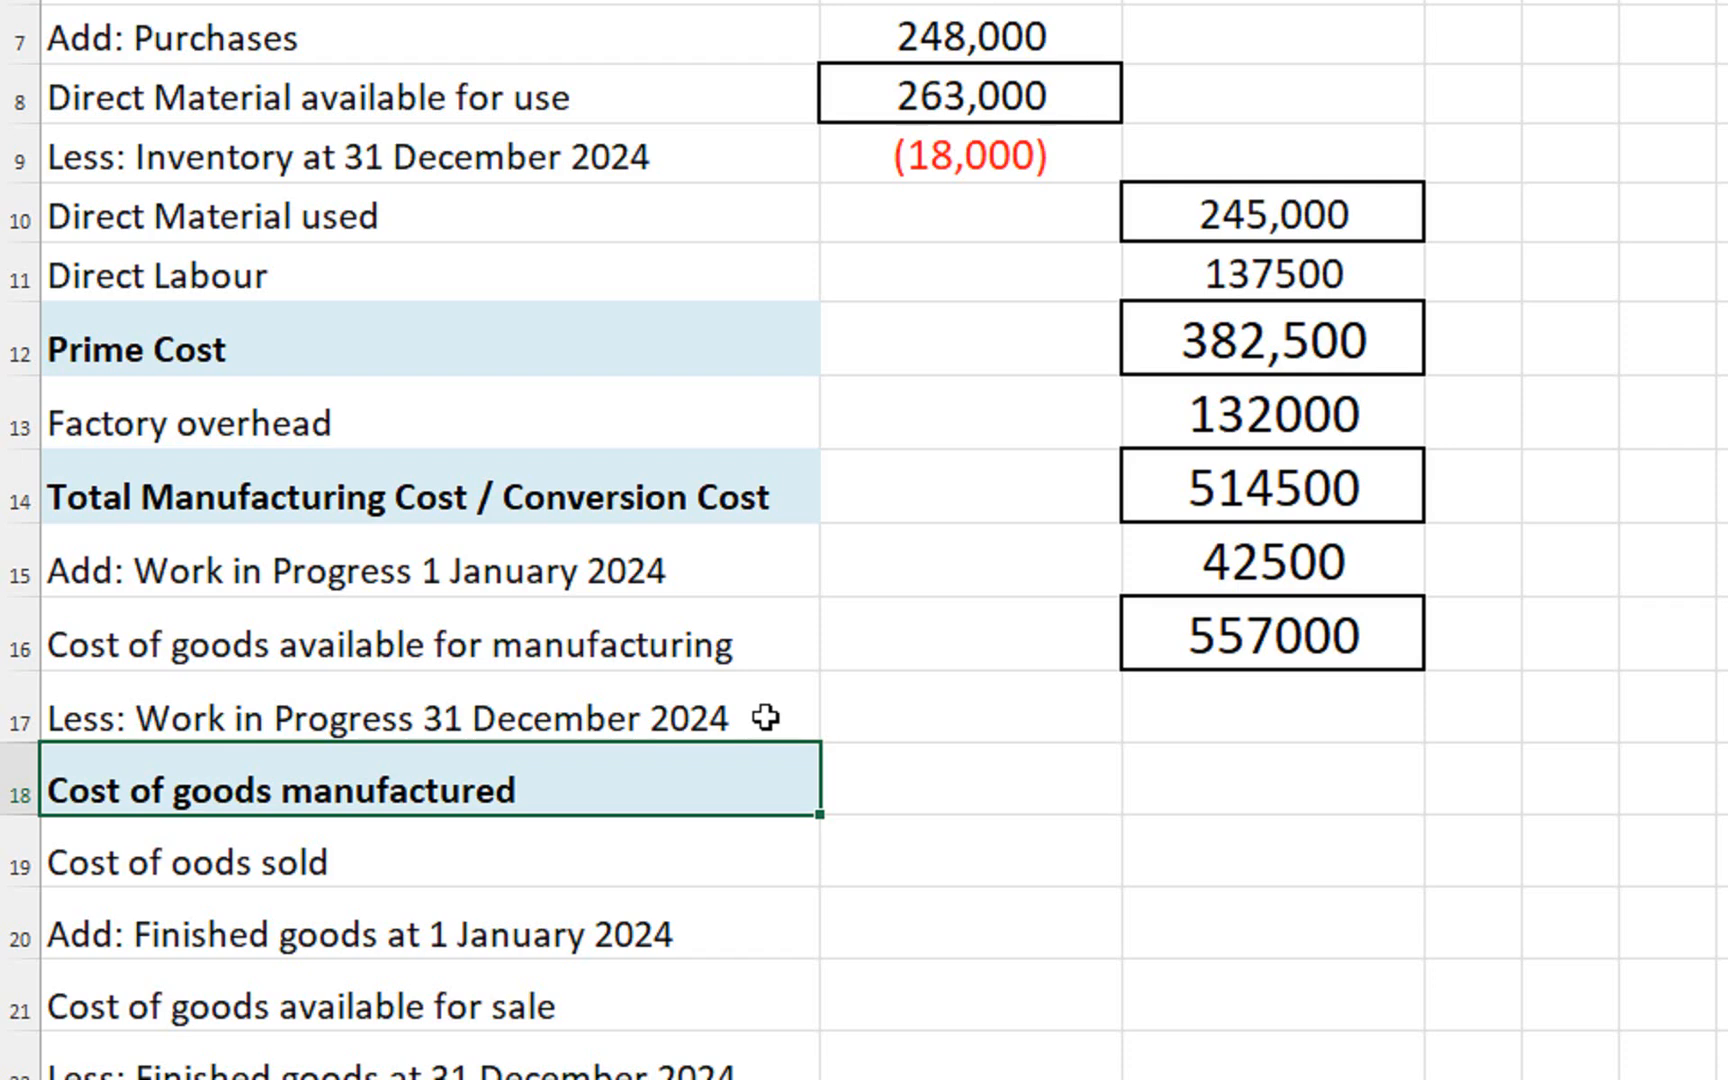
Enter 30000 in C17 as the Work in Progress amount at 31 December 2024
{"action": "left_click", "coordinate": [1164, 727]}
{"action": "type", "text": "3"}
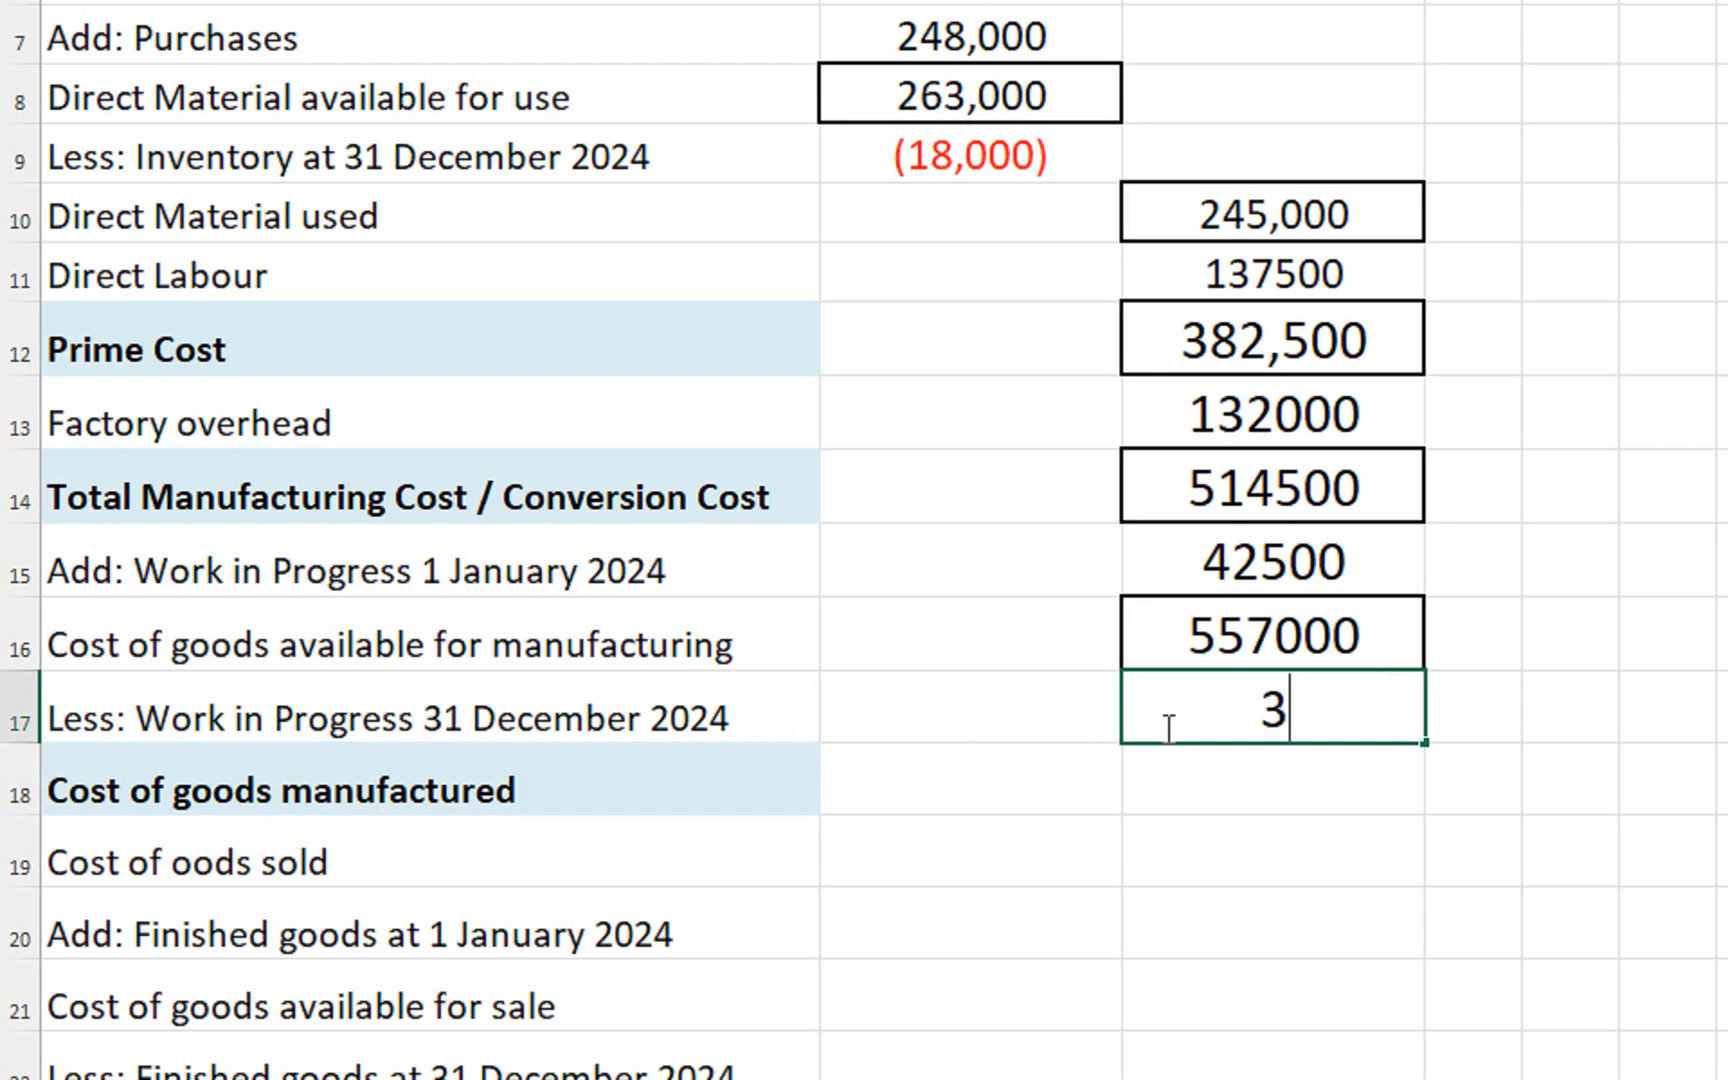
{"action": "type", "text": "0000"}
{"action": "key", "text": "Return"}
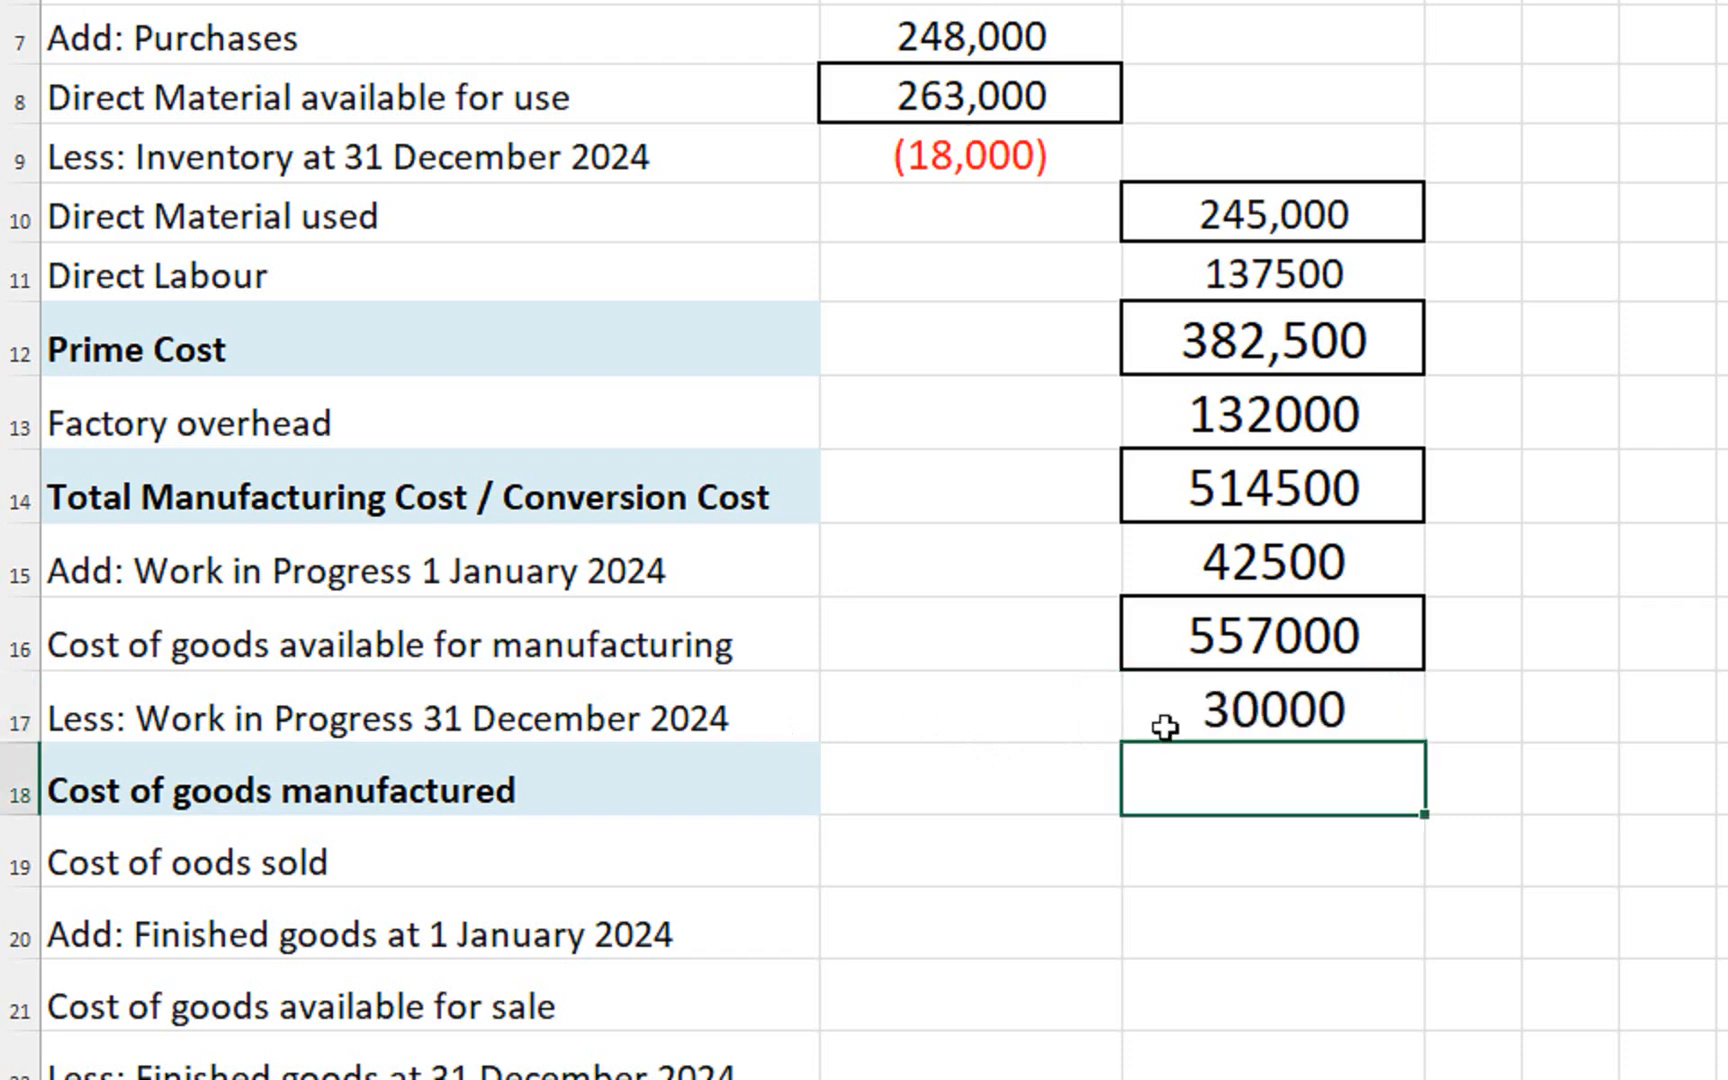
Make the closing Work in Progress amount in C17 negative by changing the entry to =-30000
{"action": "double_click", "coordinate": [1260, 710]}
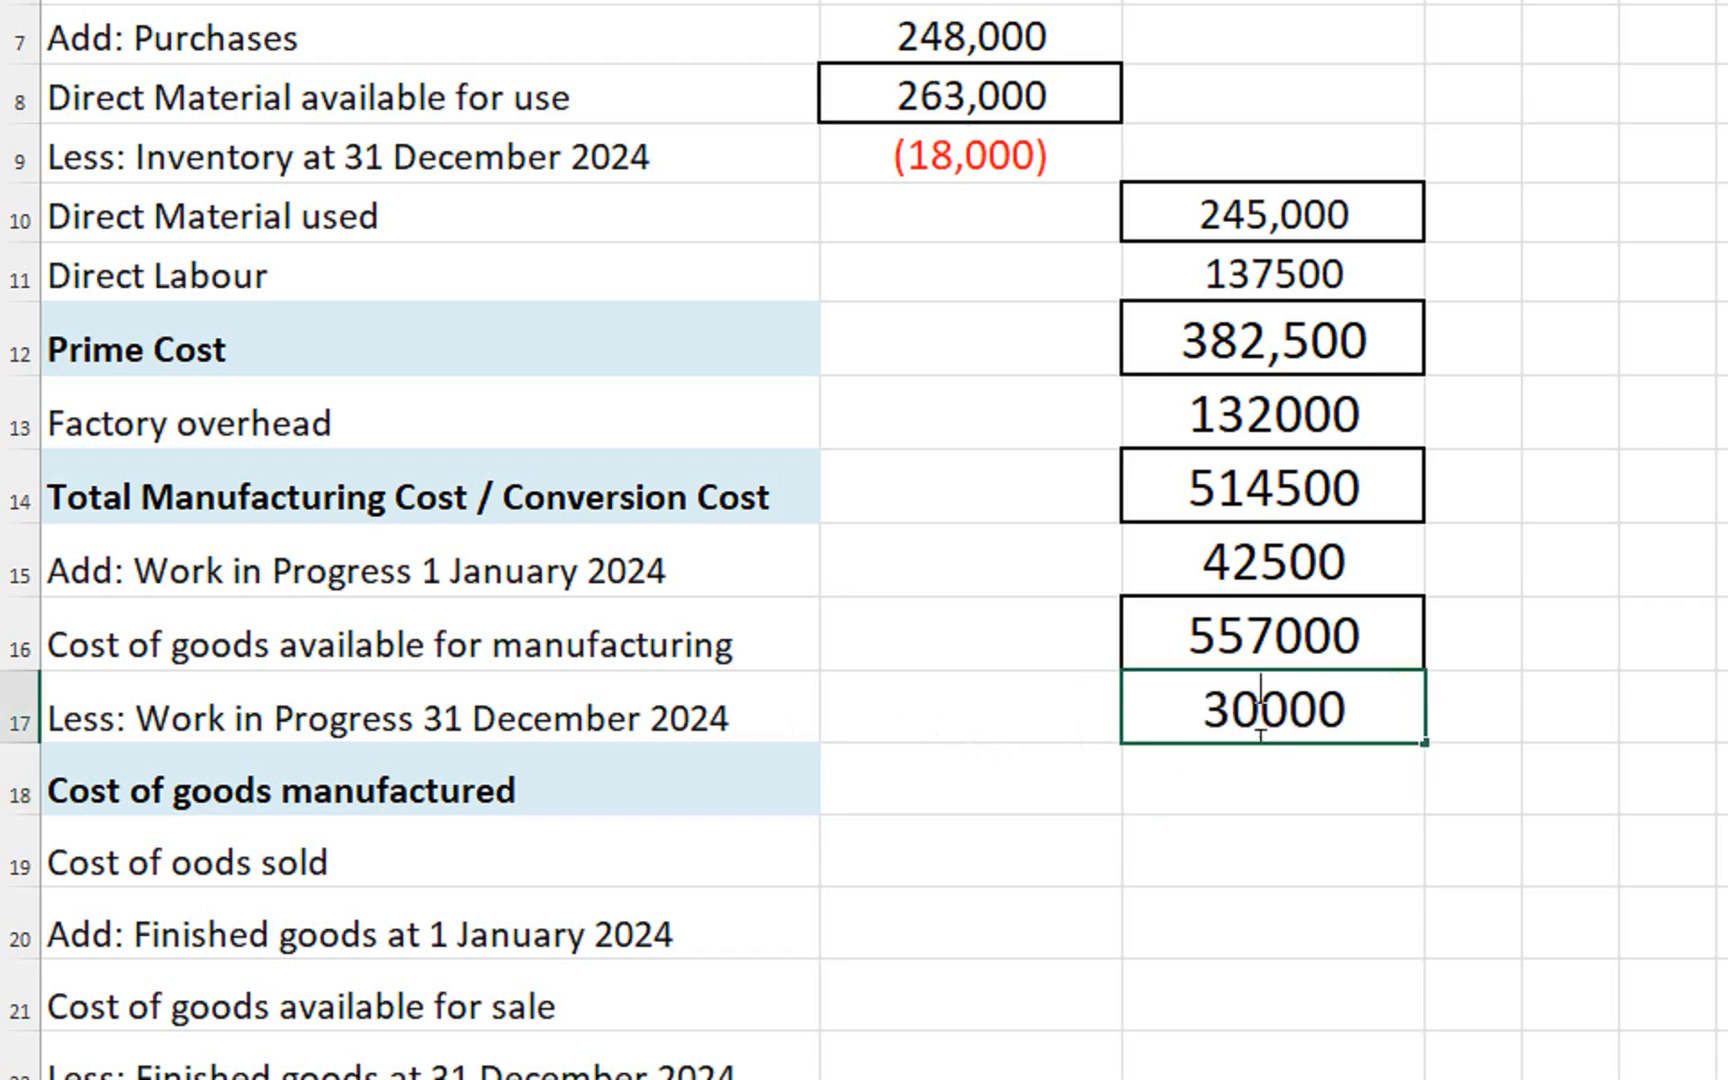
{"action": "left_click", "coordinate": [1198, 697]}
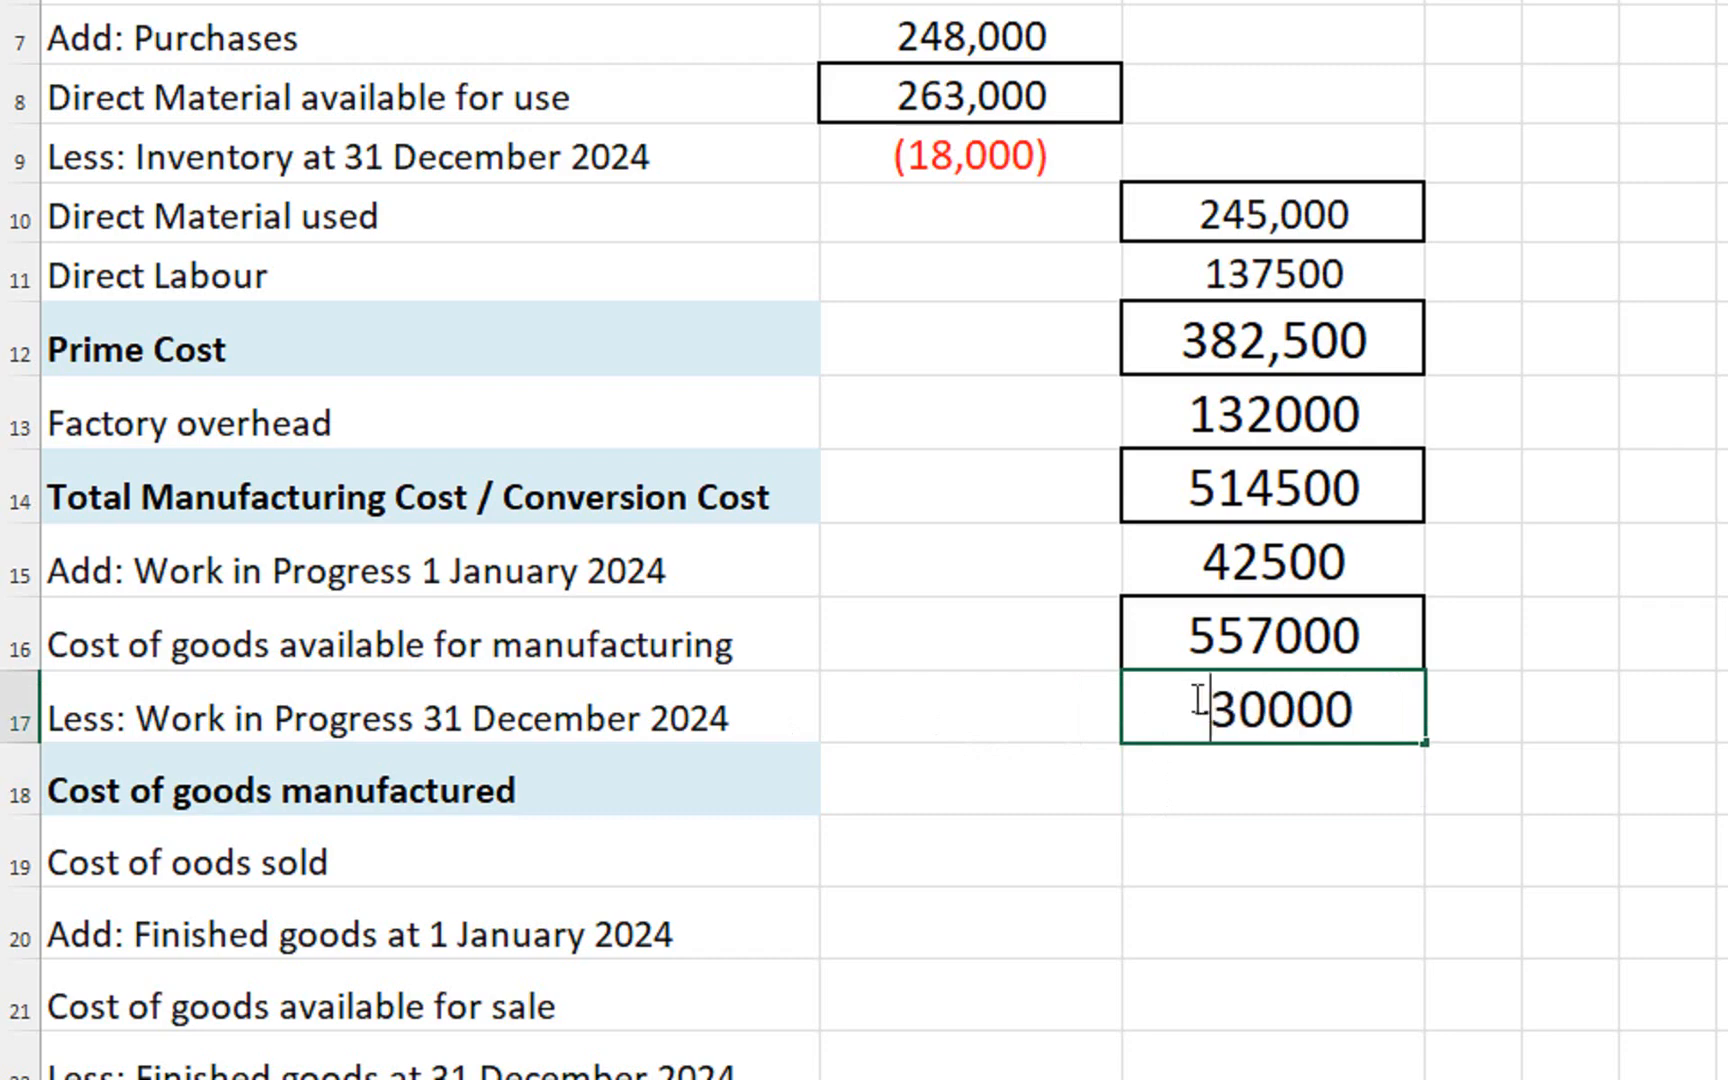
{"action": "type", "text": "="}
{"action": "left_click", "coordinate": [1207, 798]}
{"action": "key", "text": "BackSpace"}
{"action": "key", "text": "BackSpace"}
{"action": "key", "text": "BackSpace"}
{"action": "key", "text": "BackSpace"}
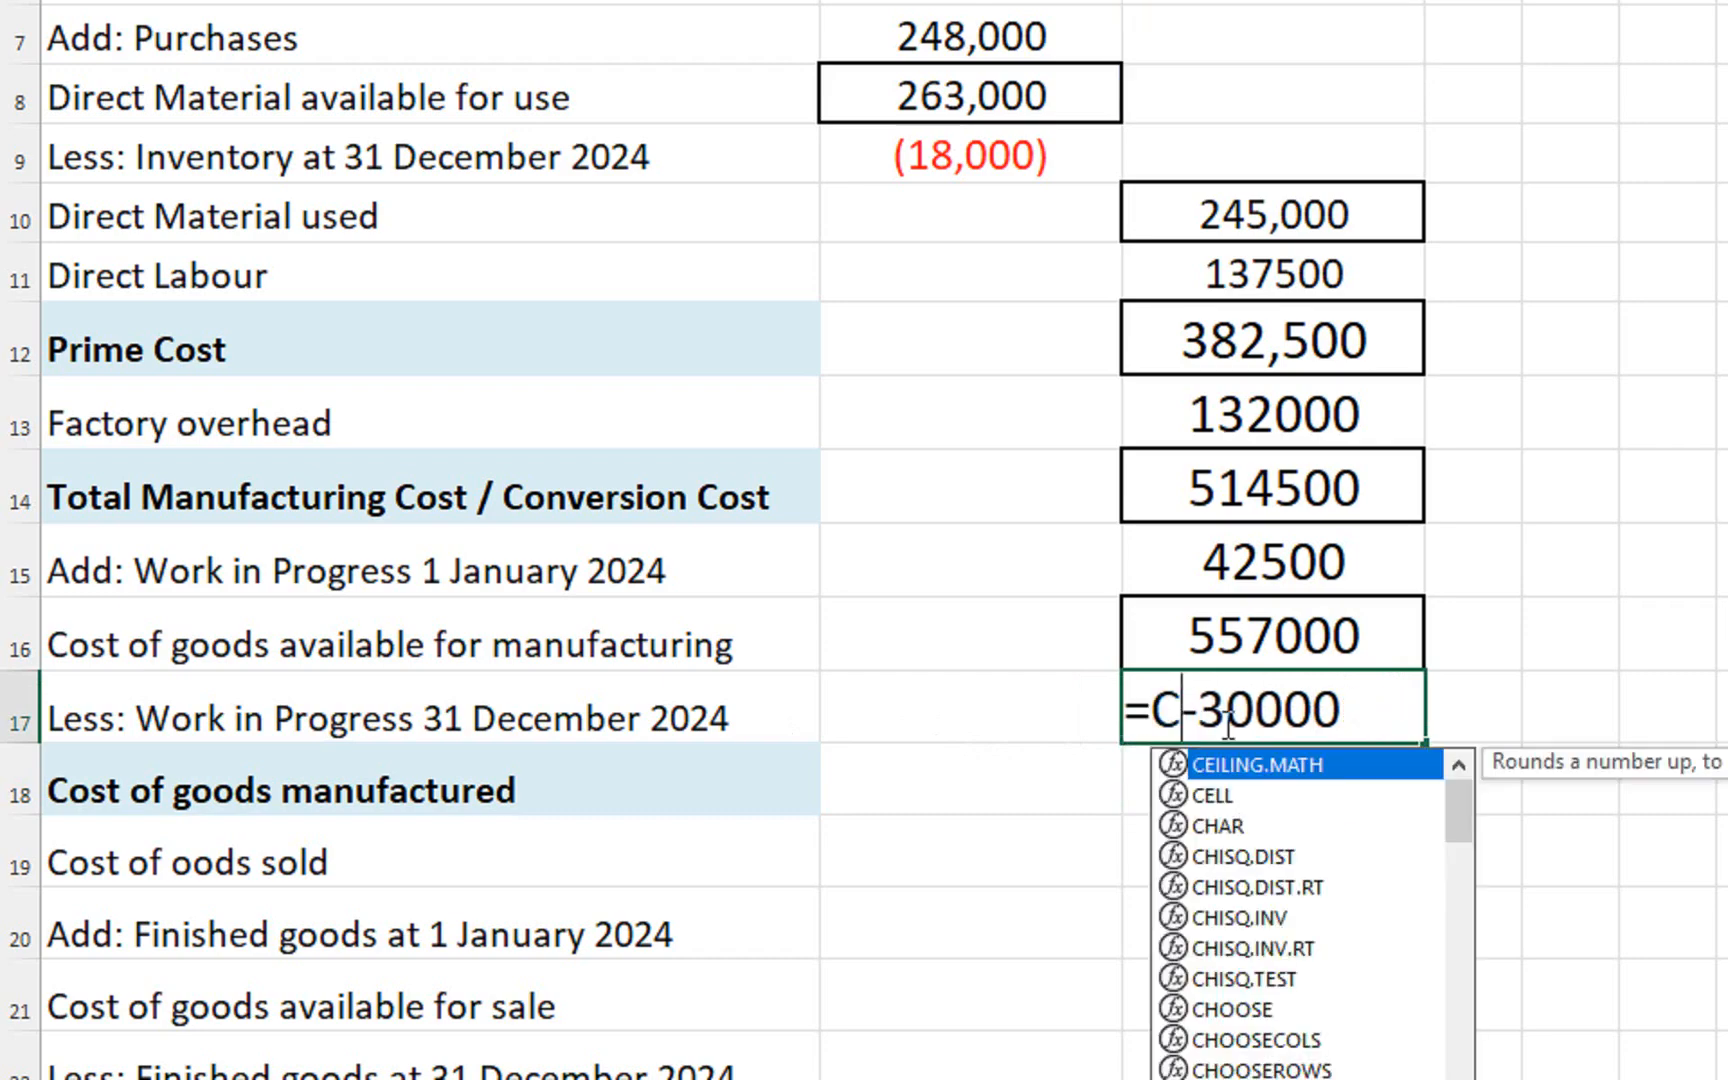
{"action": "key", "text": "Return"}
Format C17 as a Number with two decimal places and negative values in red parentheses
{"action": "left_click", "coordinate": [1227, 714]}
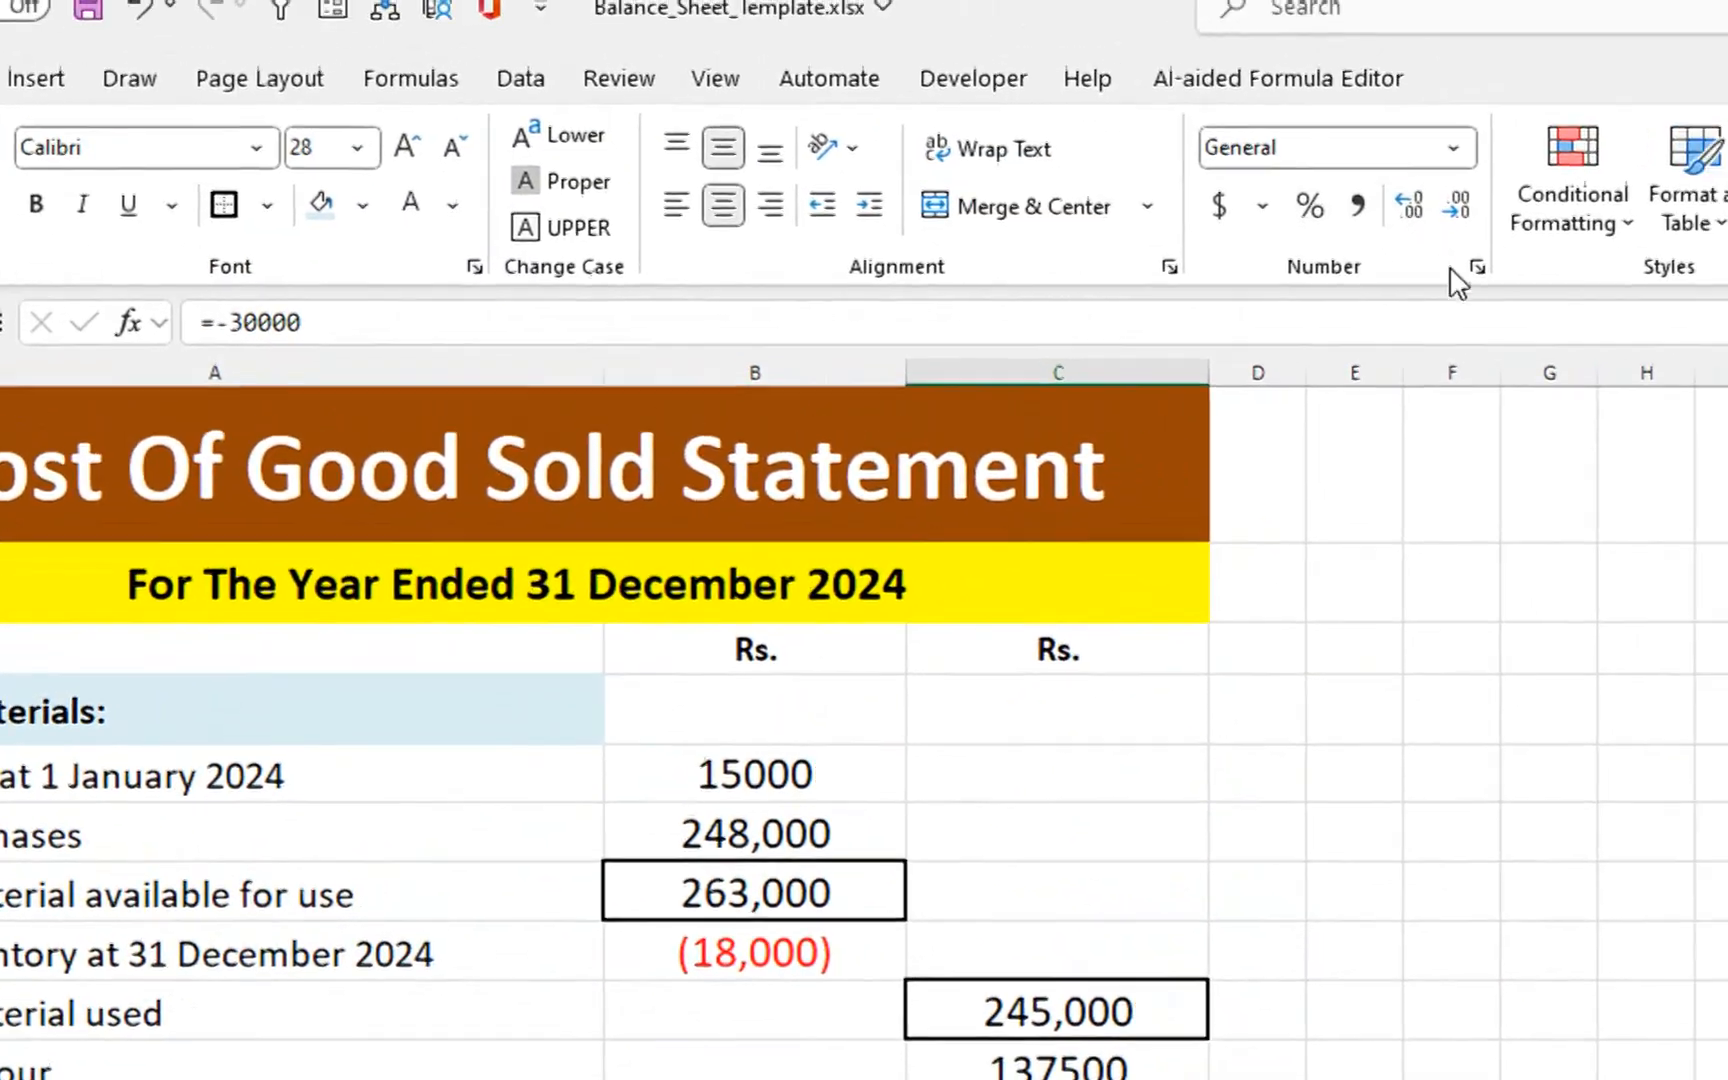
{"action": "left_click", "coordinate": [1474, 268]}
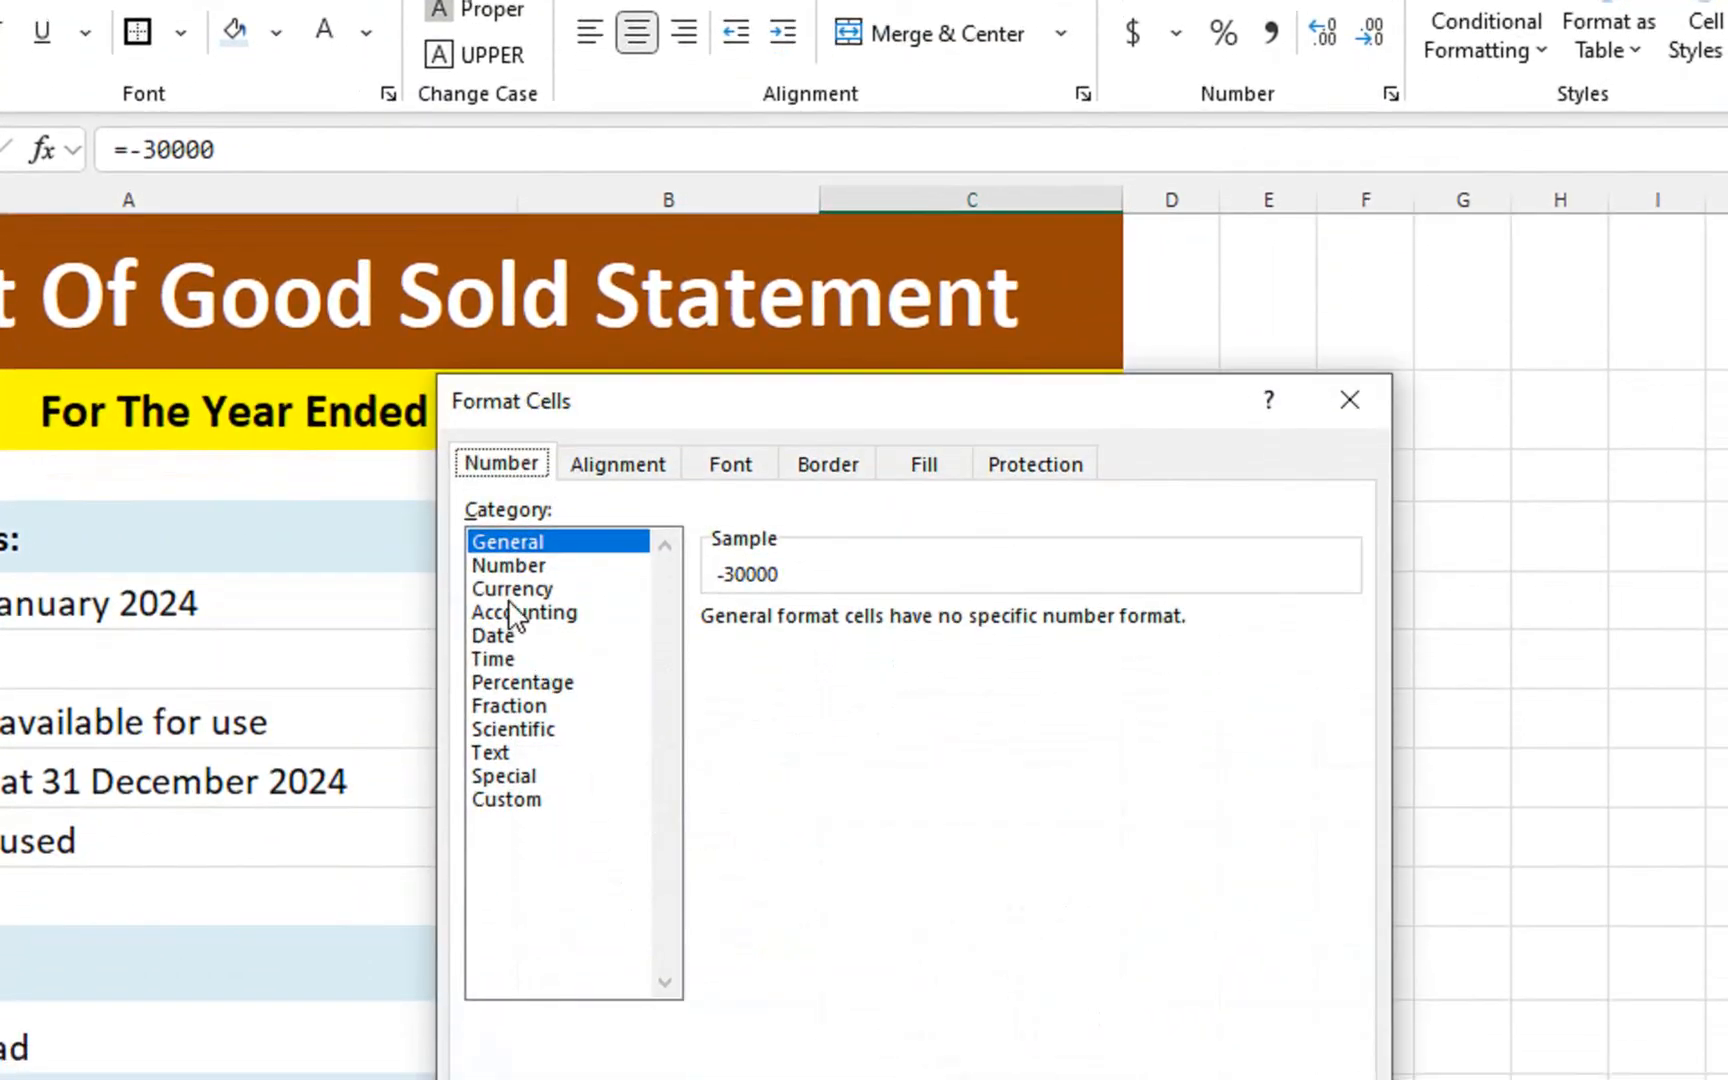
{"action": "left_click", "coordinate": [510, 628]}
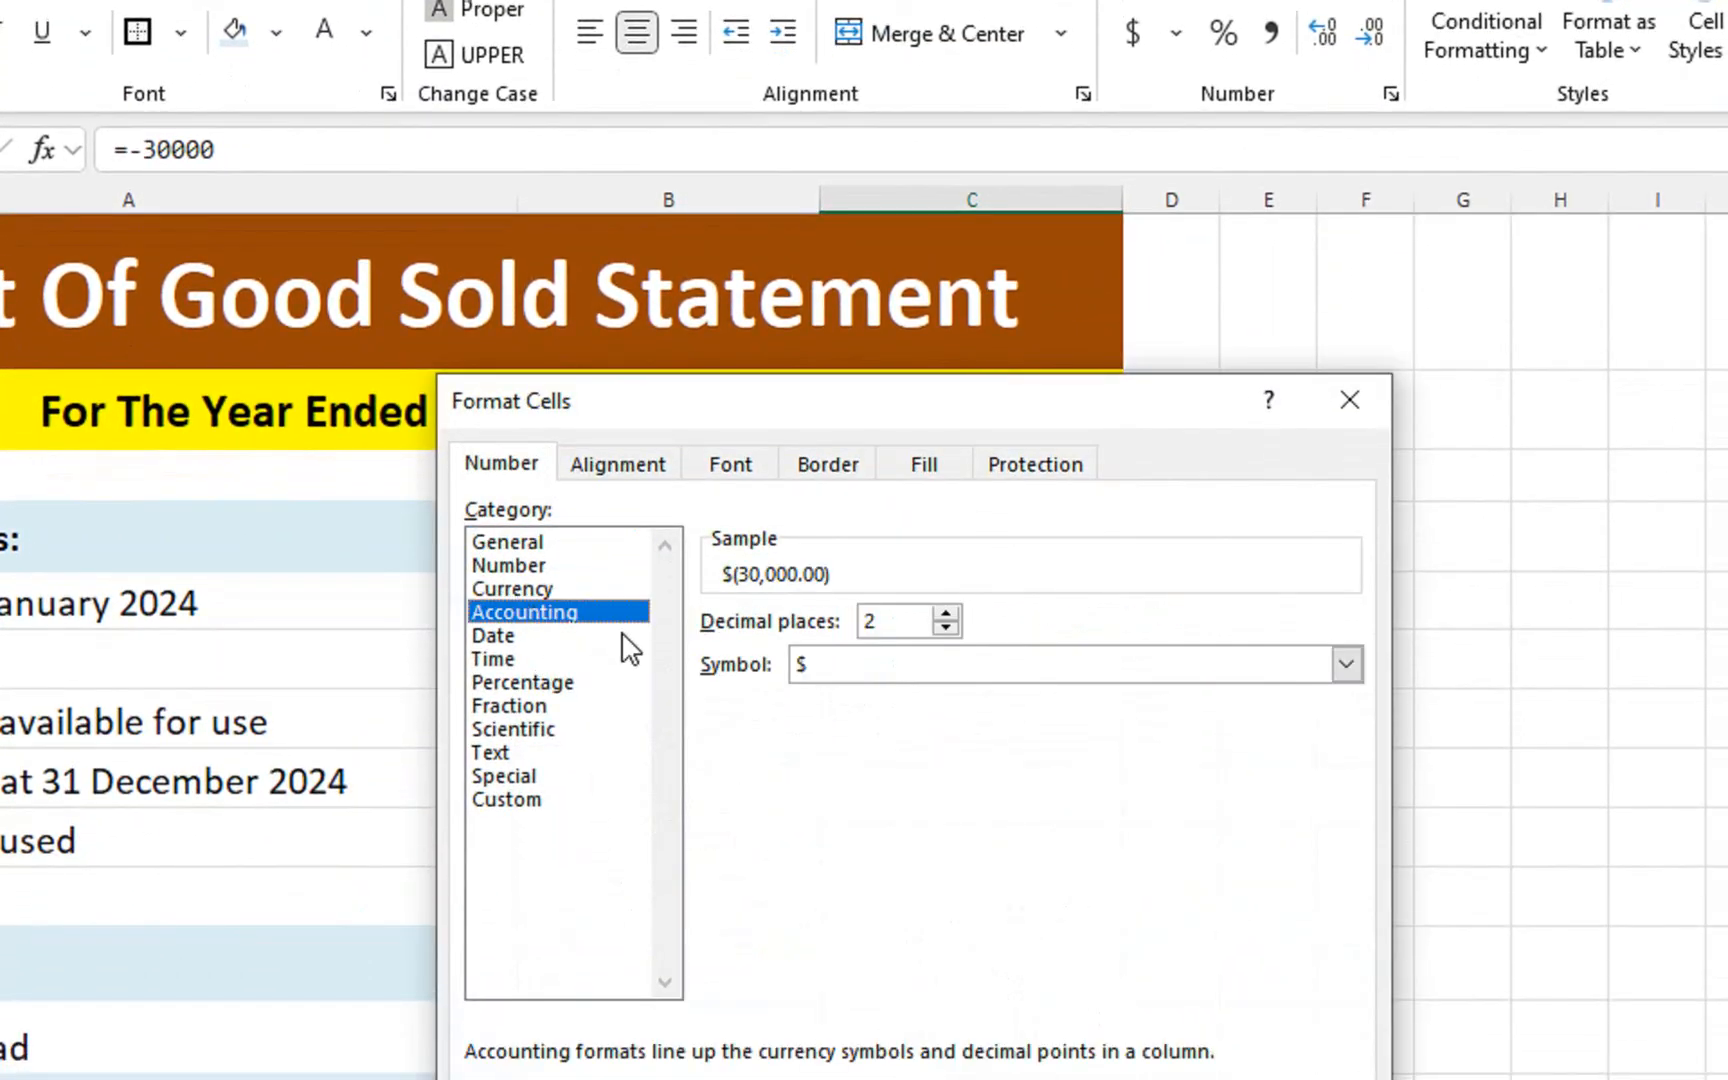
{"action": "left_click", "coordinate": [495, 566]}
{"action": "left_click", "coordinate": [760, 805]}
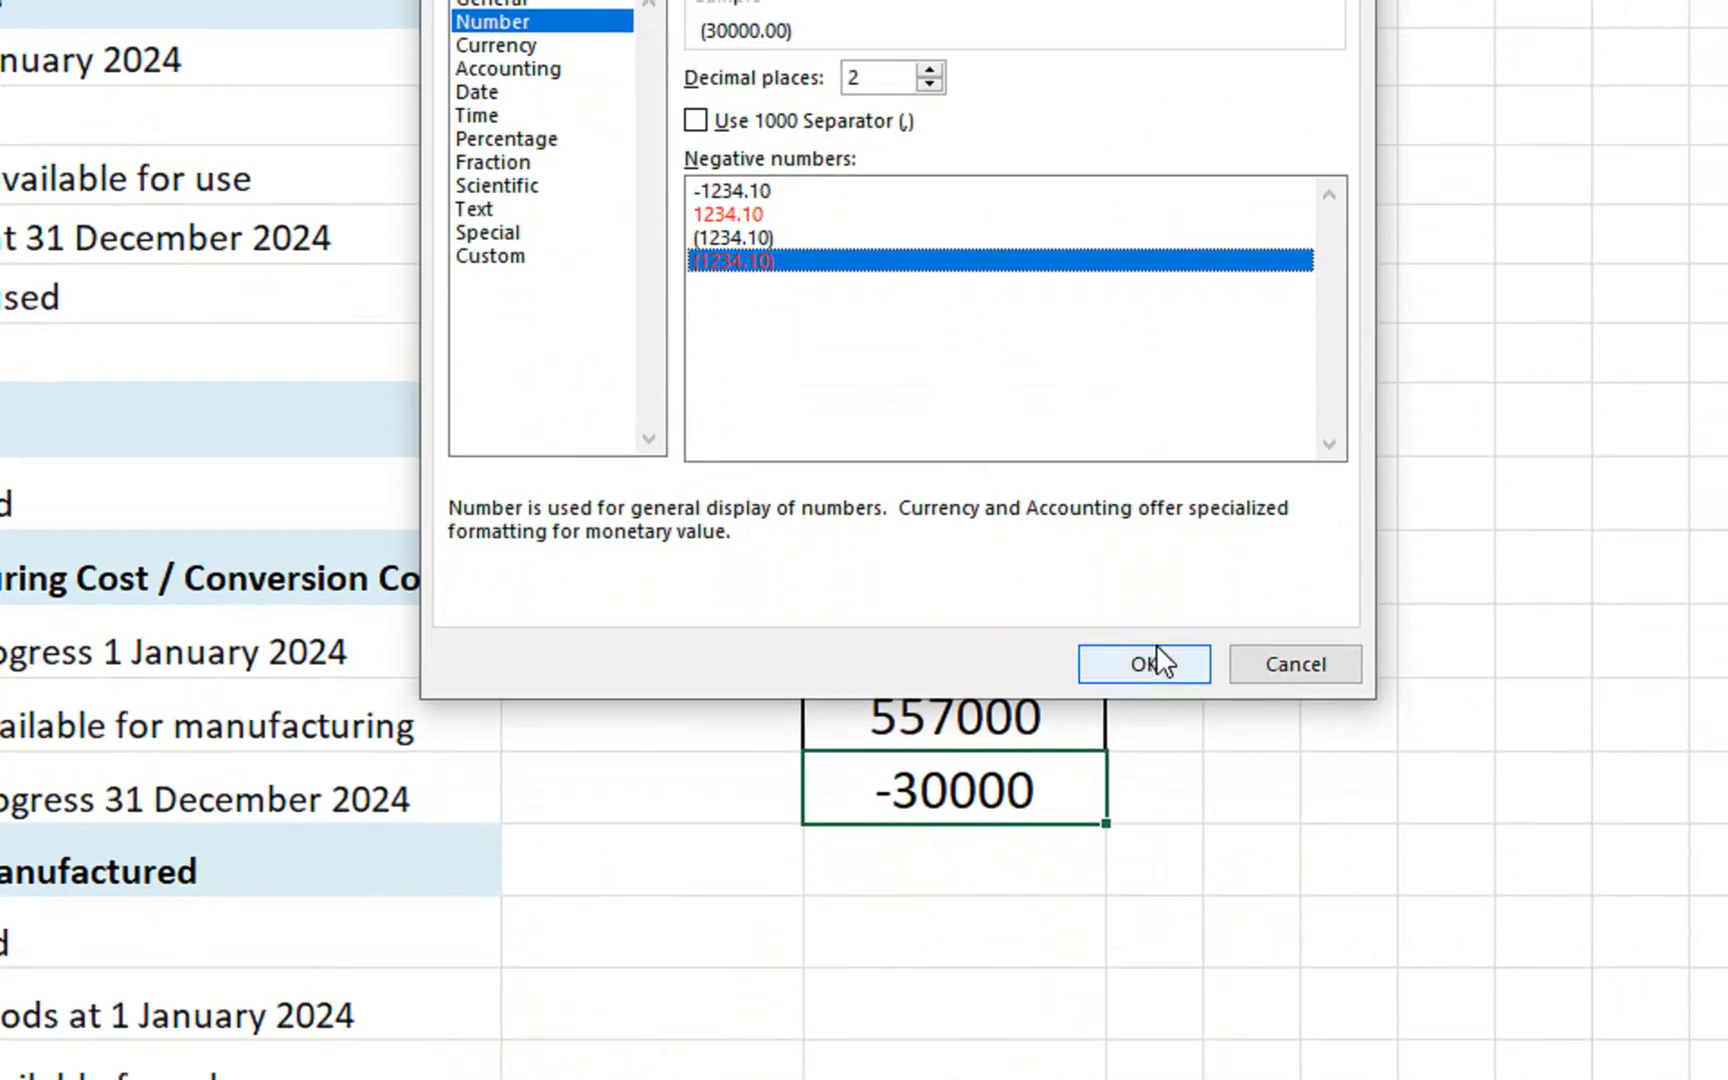
{"action": "left_click", "coordinate": [1140, 671]}
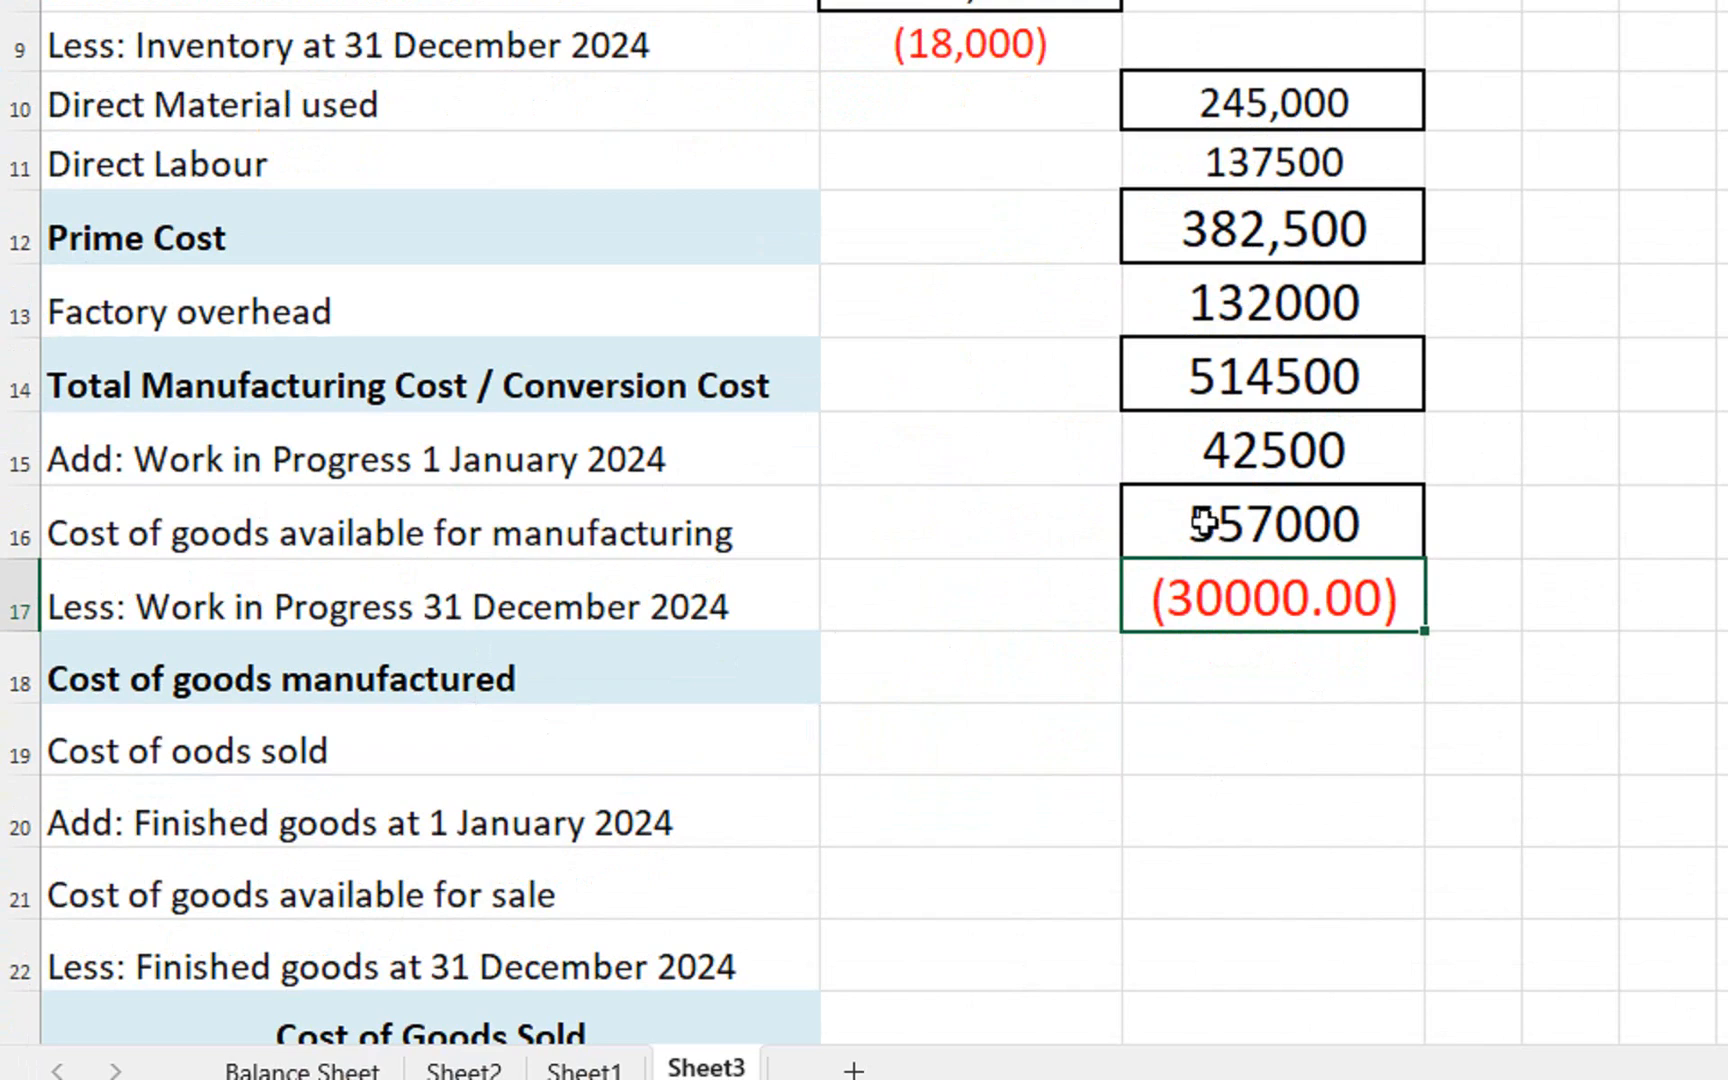
Calculate Cost of goods manufactured in C18 with the formula =C16+C17
{"action": "left_click", "coordinate": [1373, 661]}
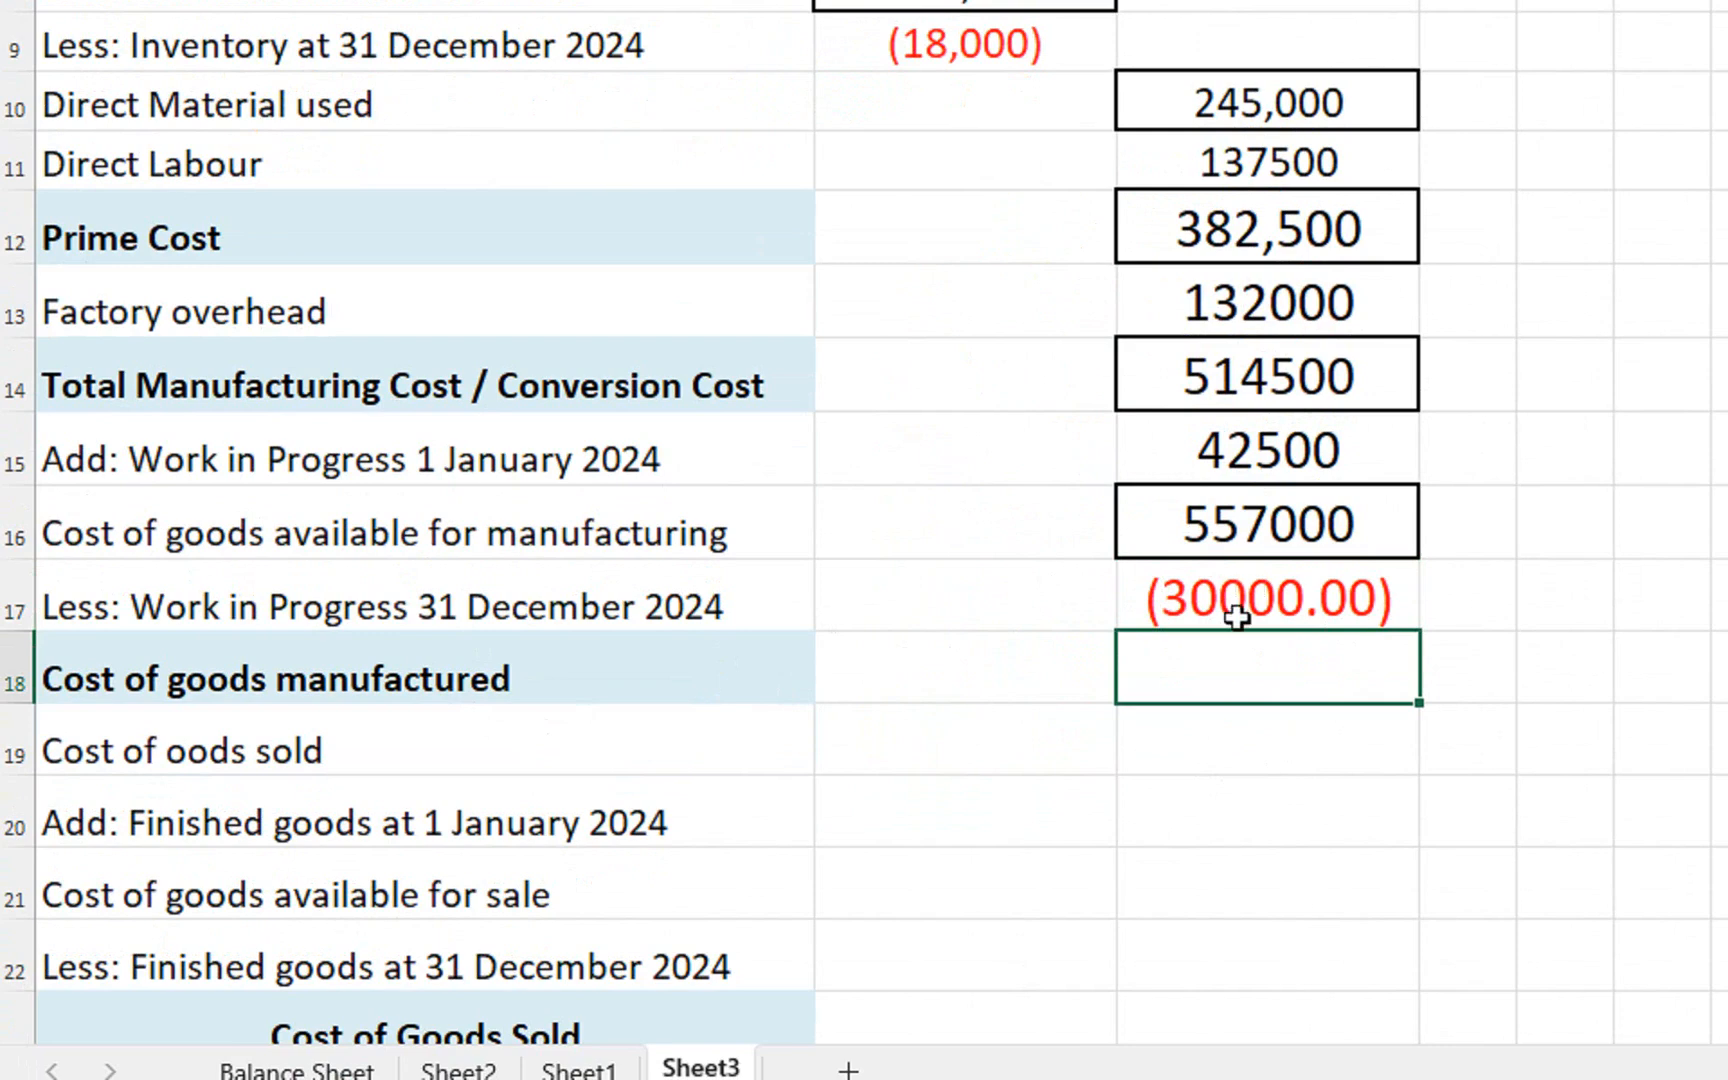
{"action": "type", "text": "="}
{"action": "left_click", "coordinate": [1250, 540]}
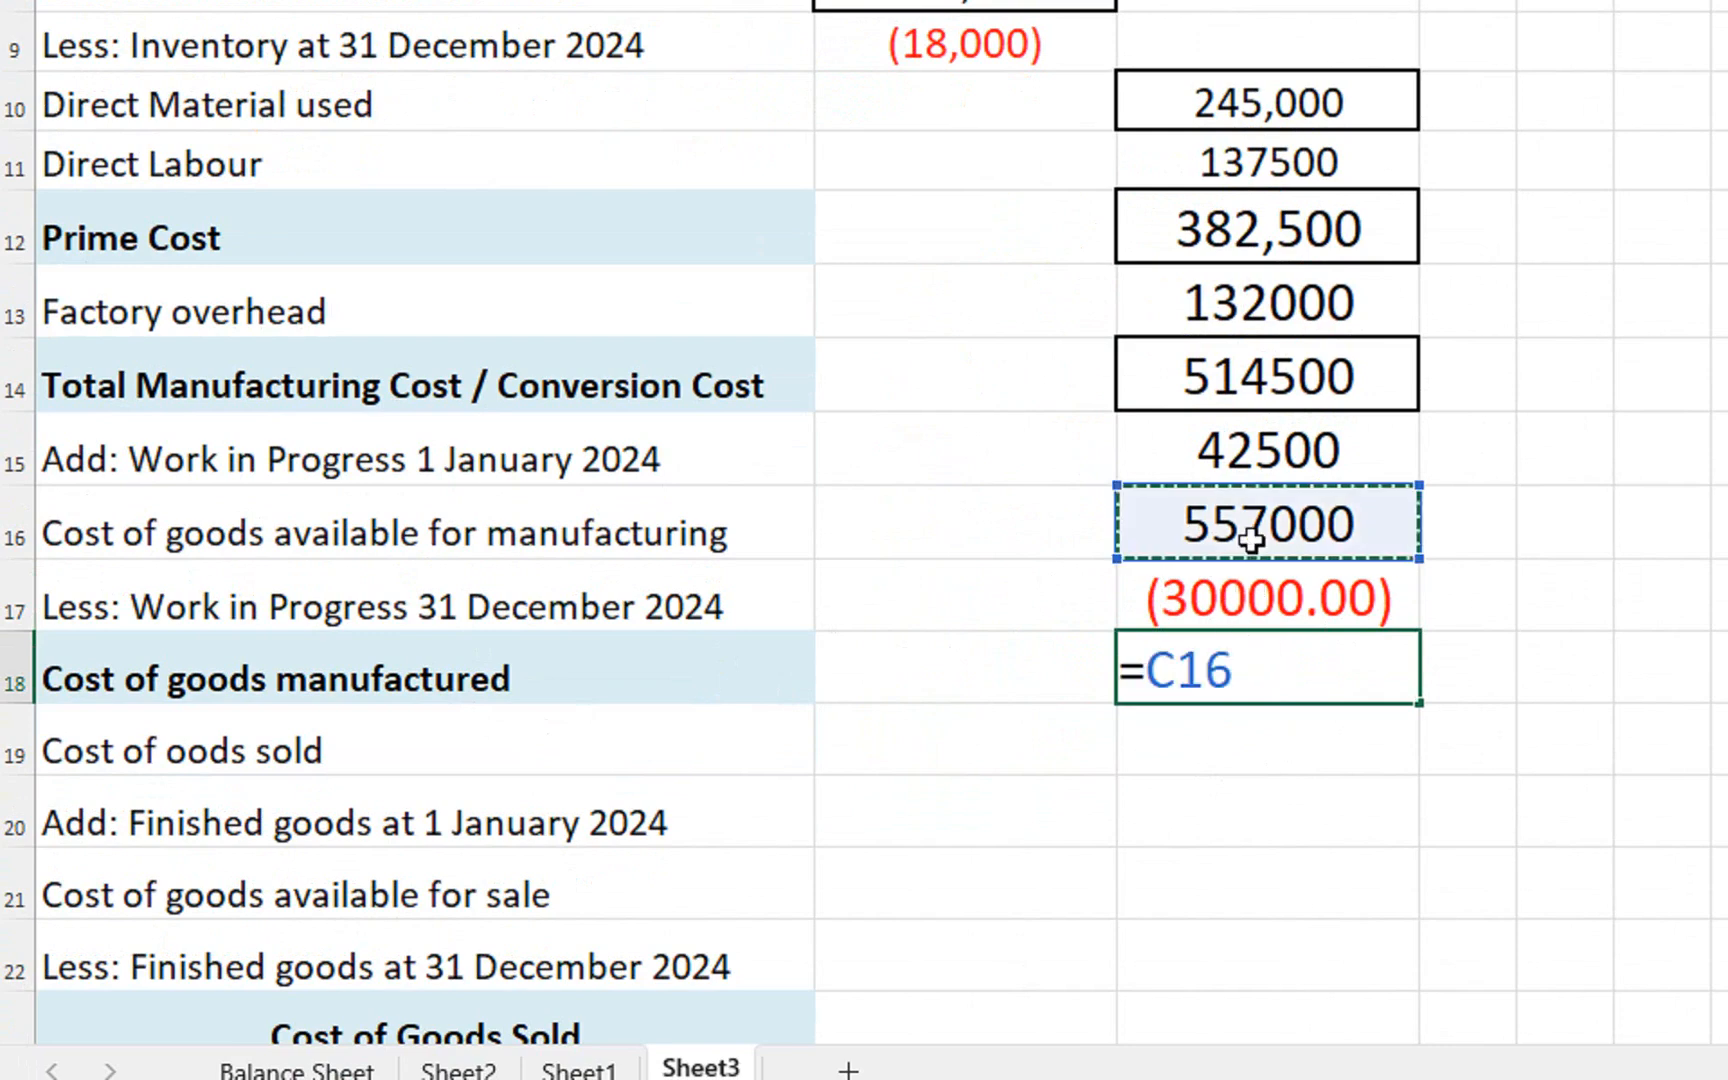
{"action": "type", "text": "+"}
{"action": "left_click", "coordinate": [1290, 612]}
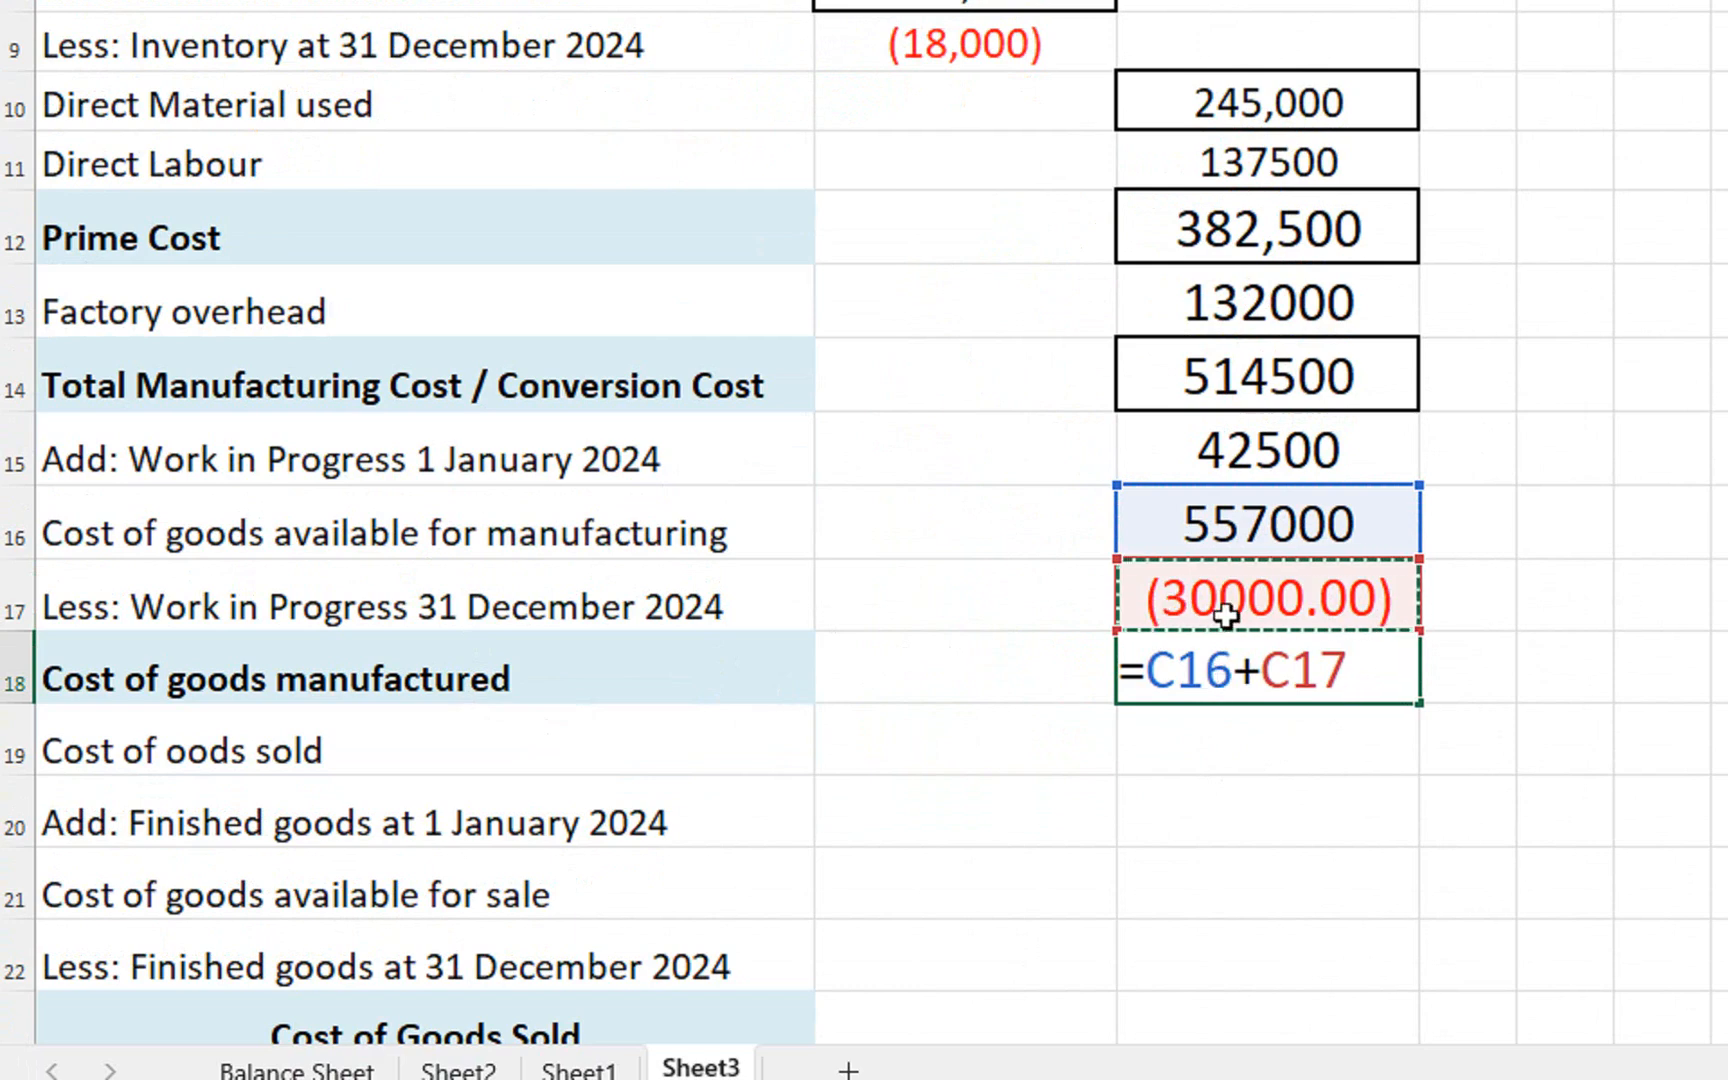
{"action": "key", "text": "Return"}
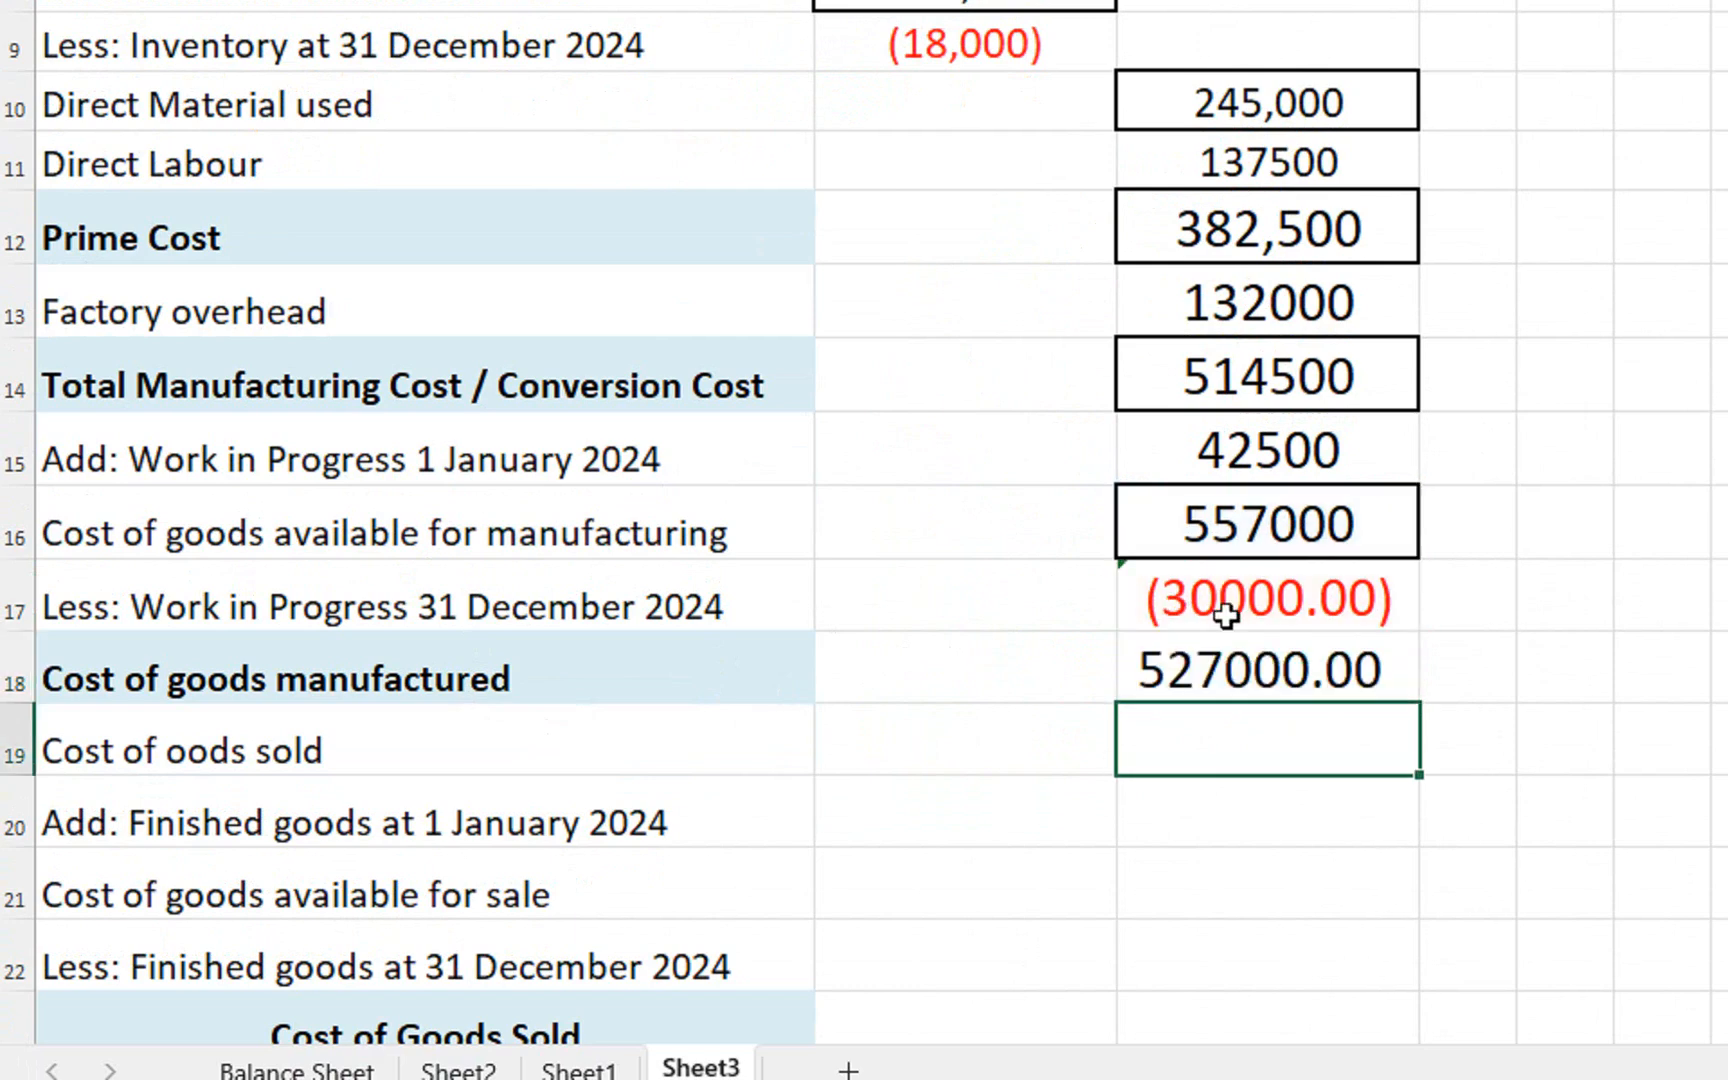
Enter 50000 in C19 as the Finished goods amount at 1 January 2024
{"action": "left_click", "coordinate": [1207, 685]}
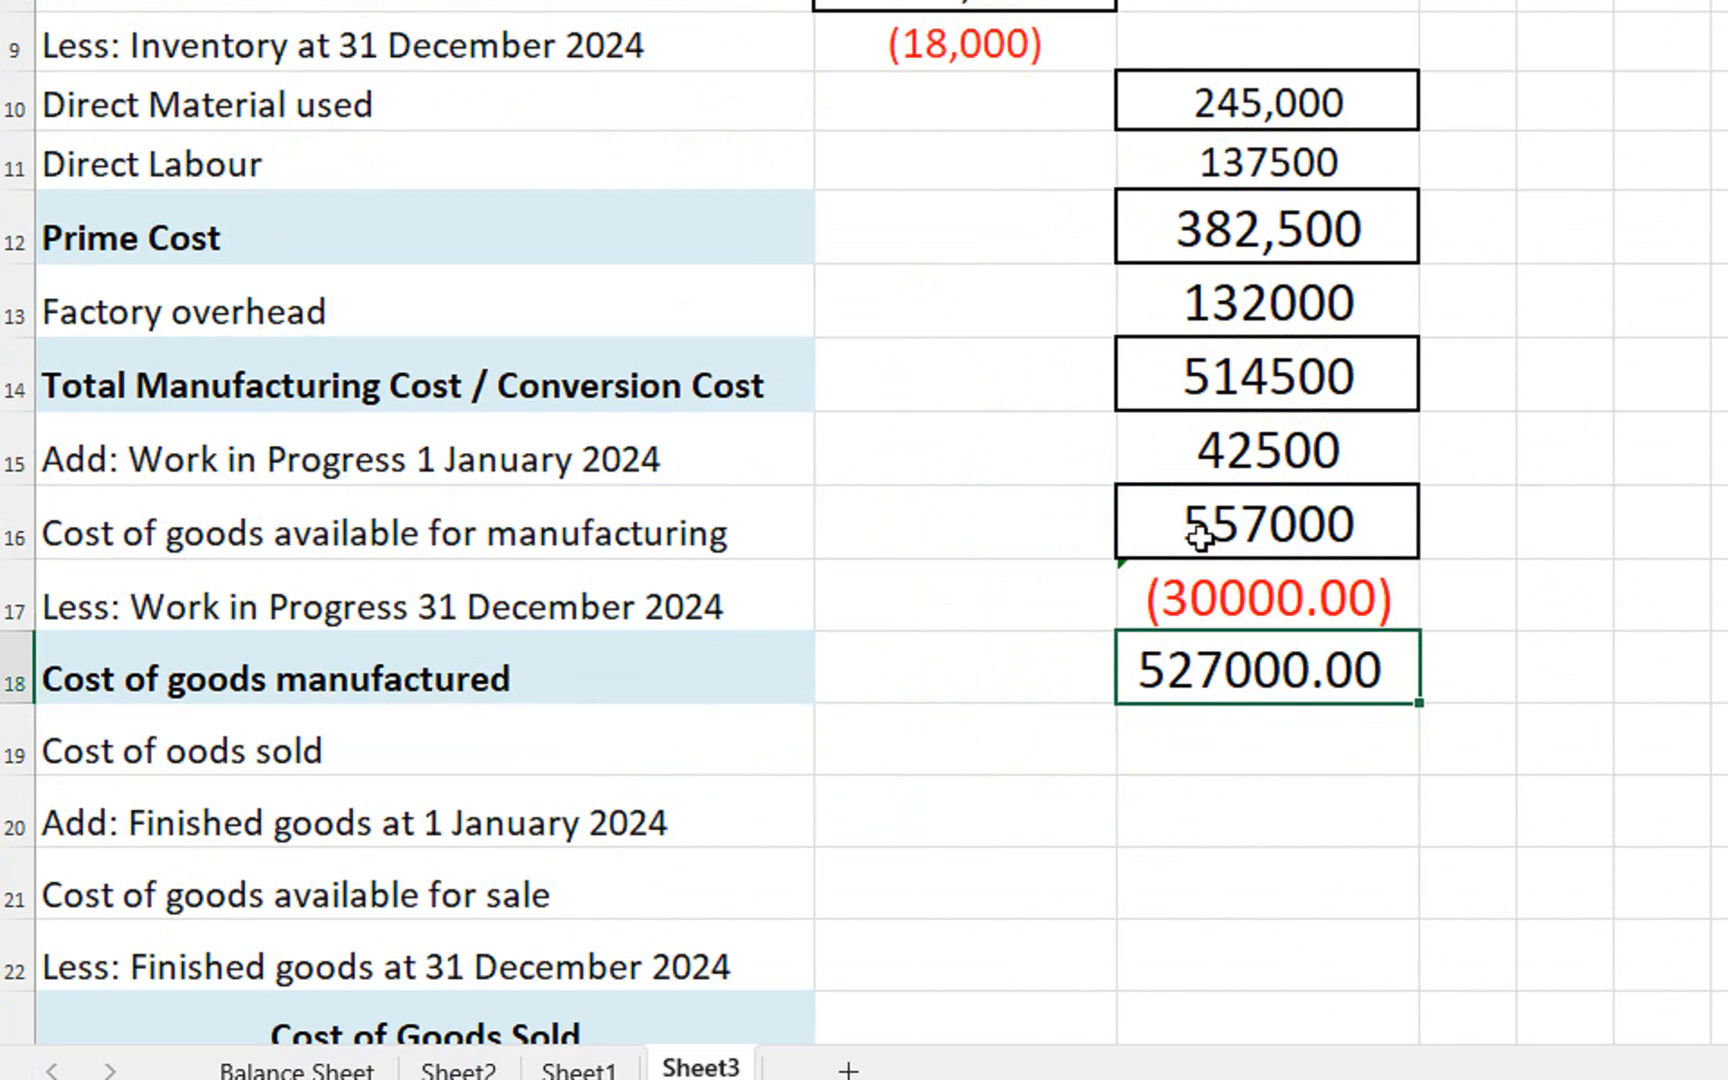
{"action": "left_click", "coordinate": [1212, 754]}
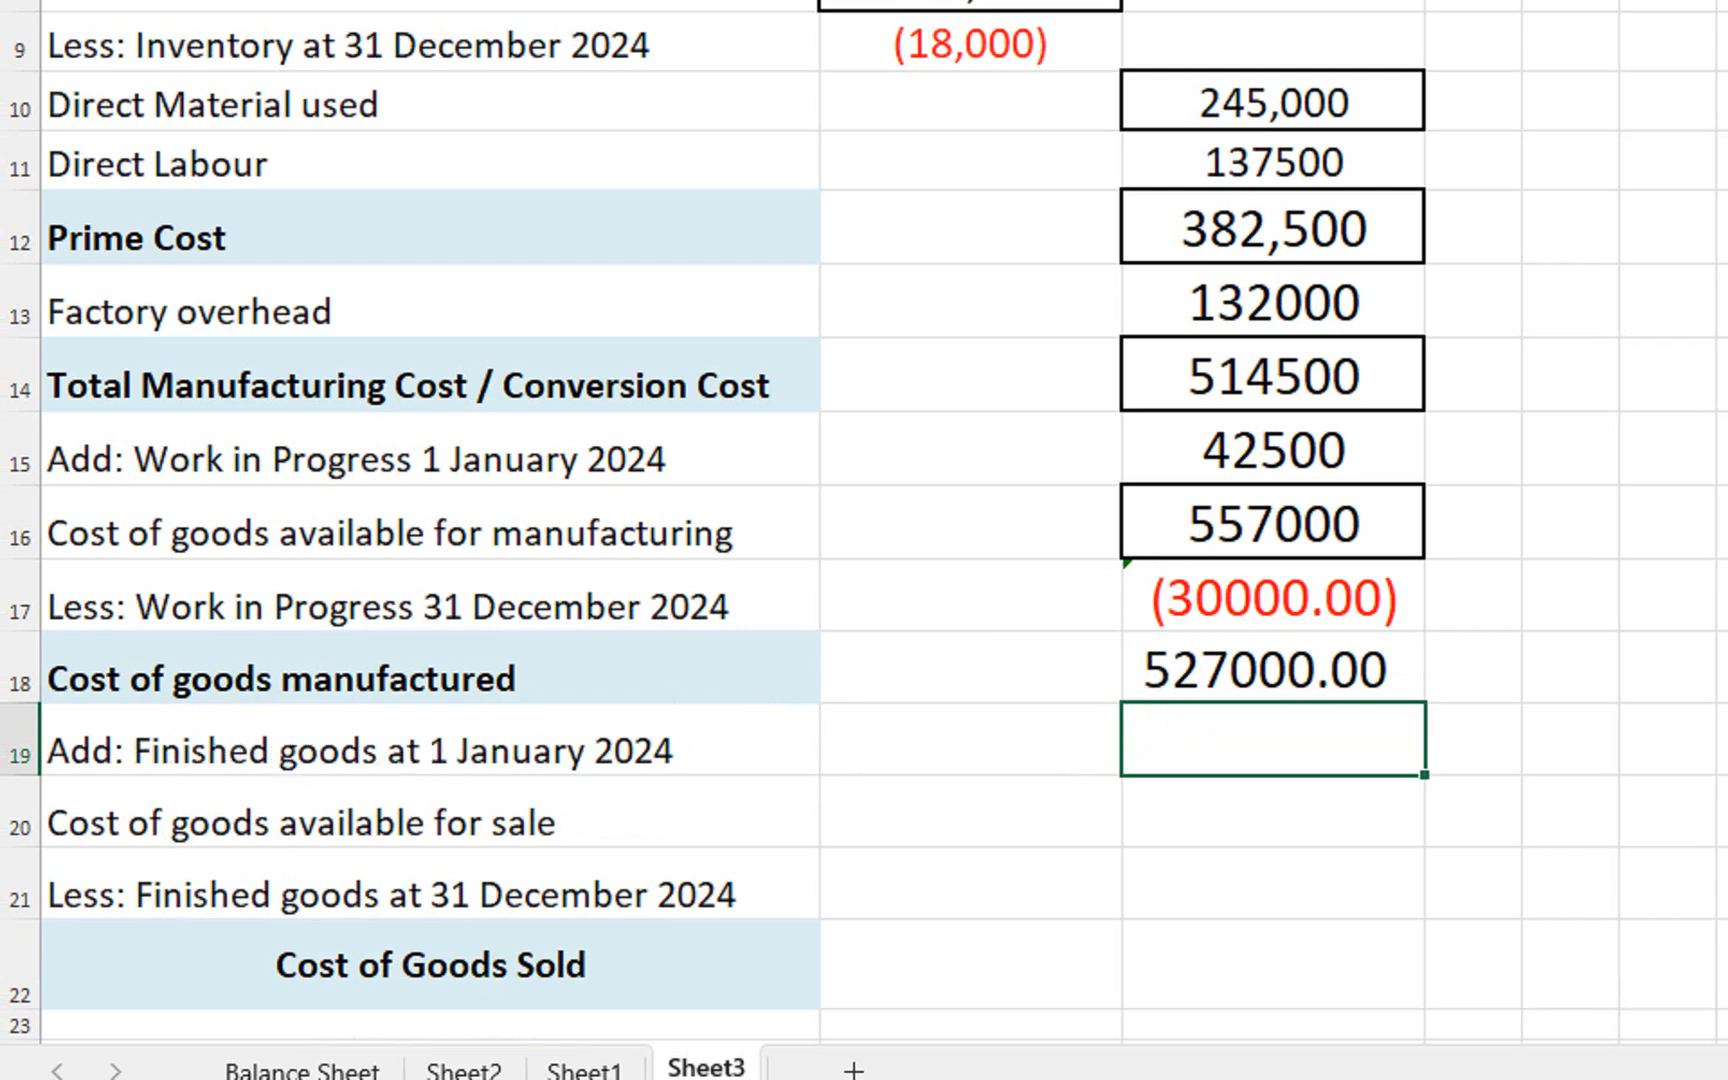
{"action": "type", "text": "50000"}
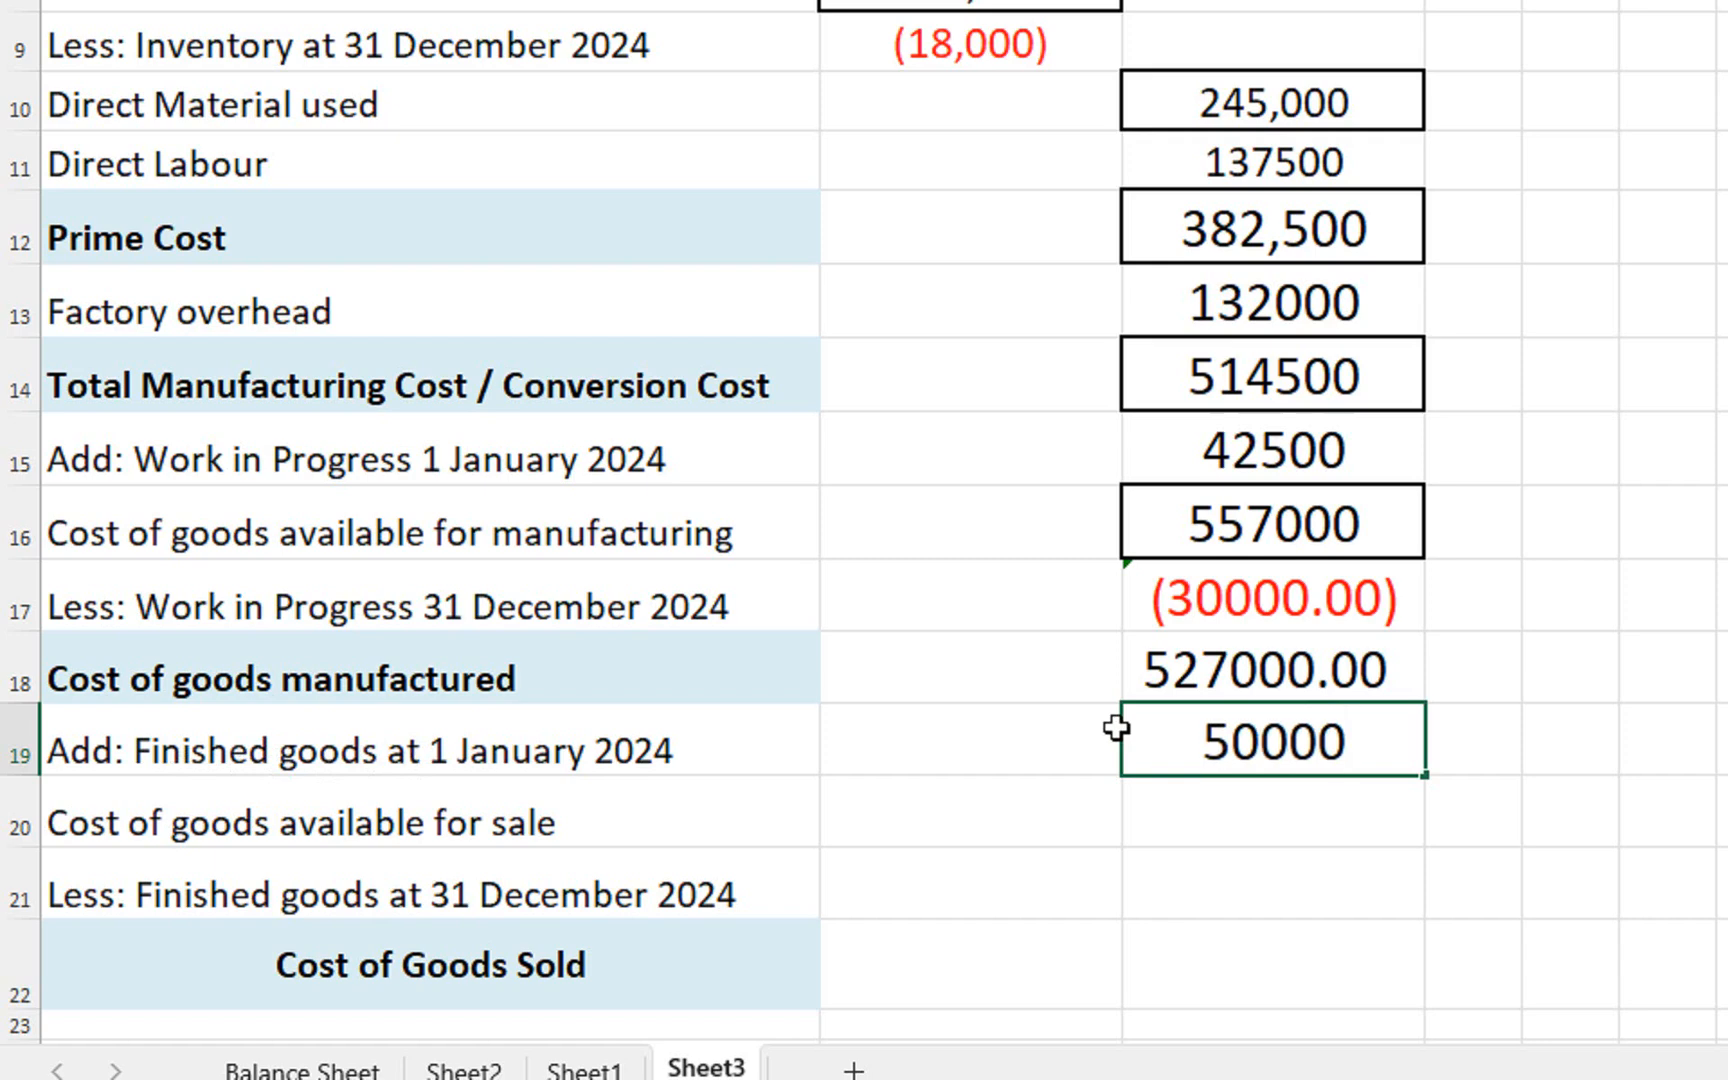
{"action": "key", "text": "Return"}
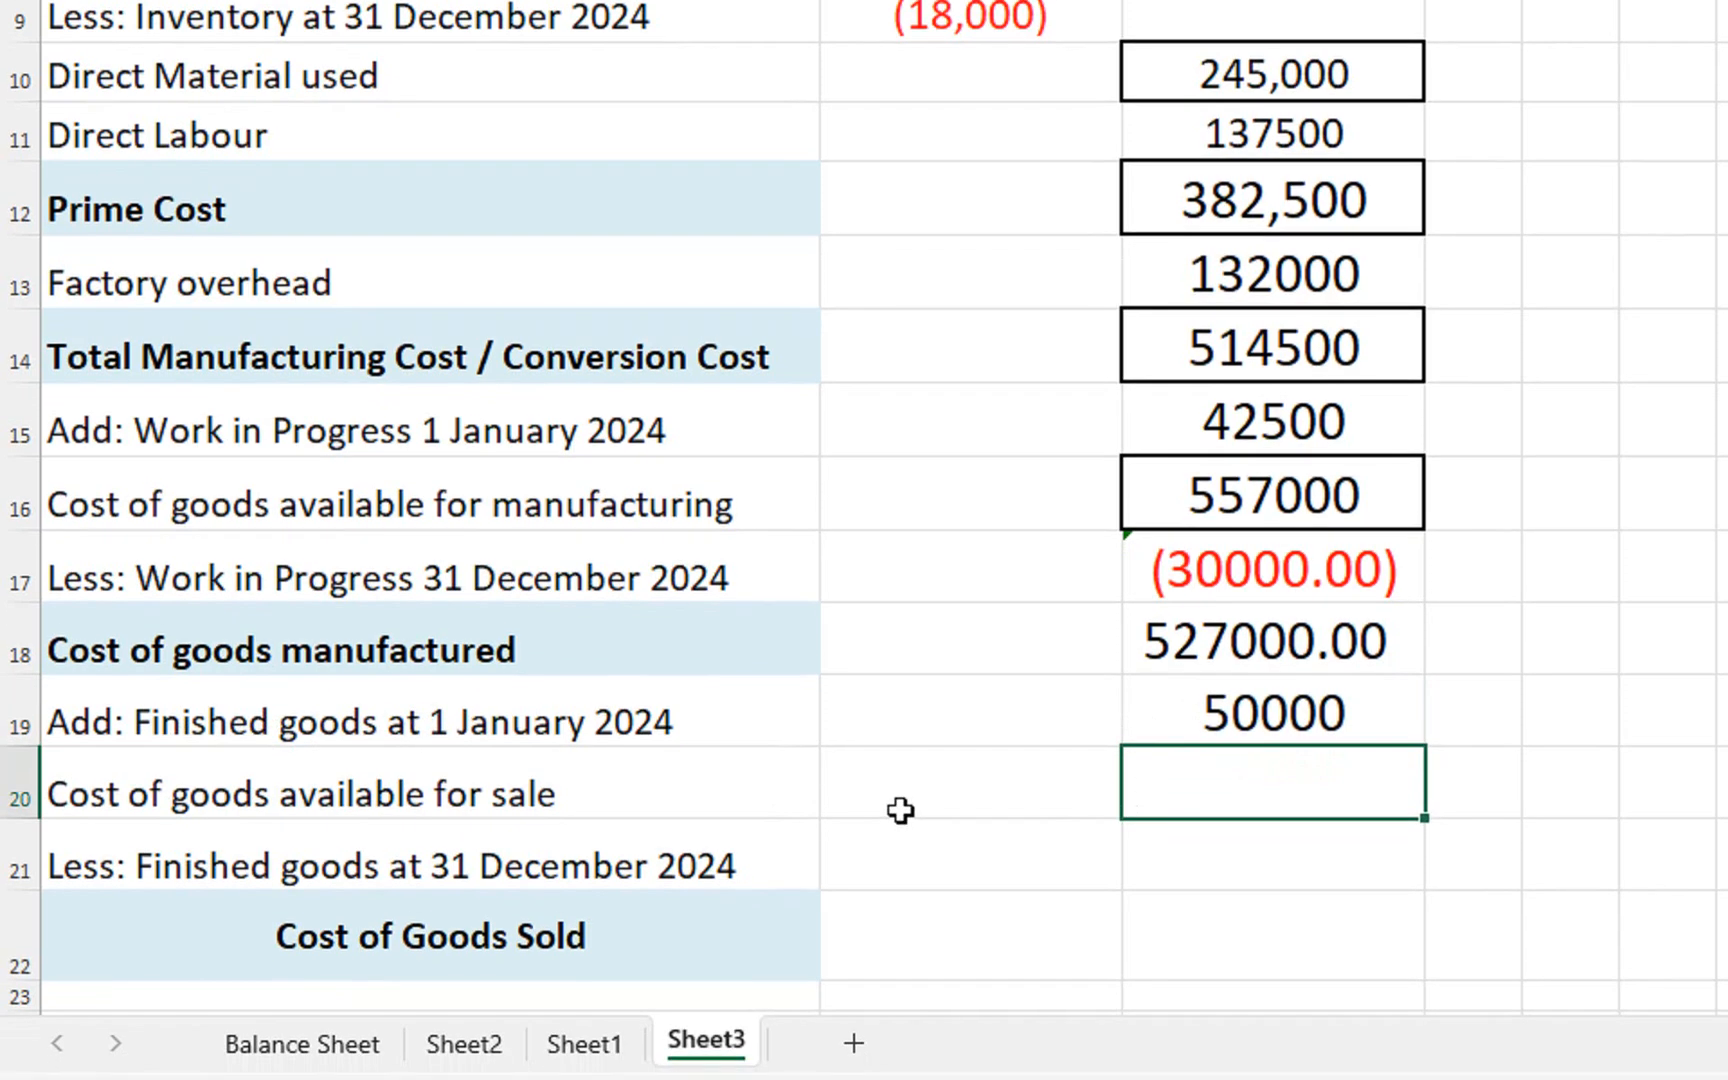
Calculate Cost of goods available for sale in C20 with the formula =C18+C19
{"action": "type", "text": "="}
{"action": "key", "text": "Up"}
{"action": "key", "text": "Up"}
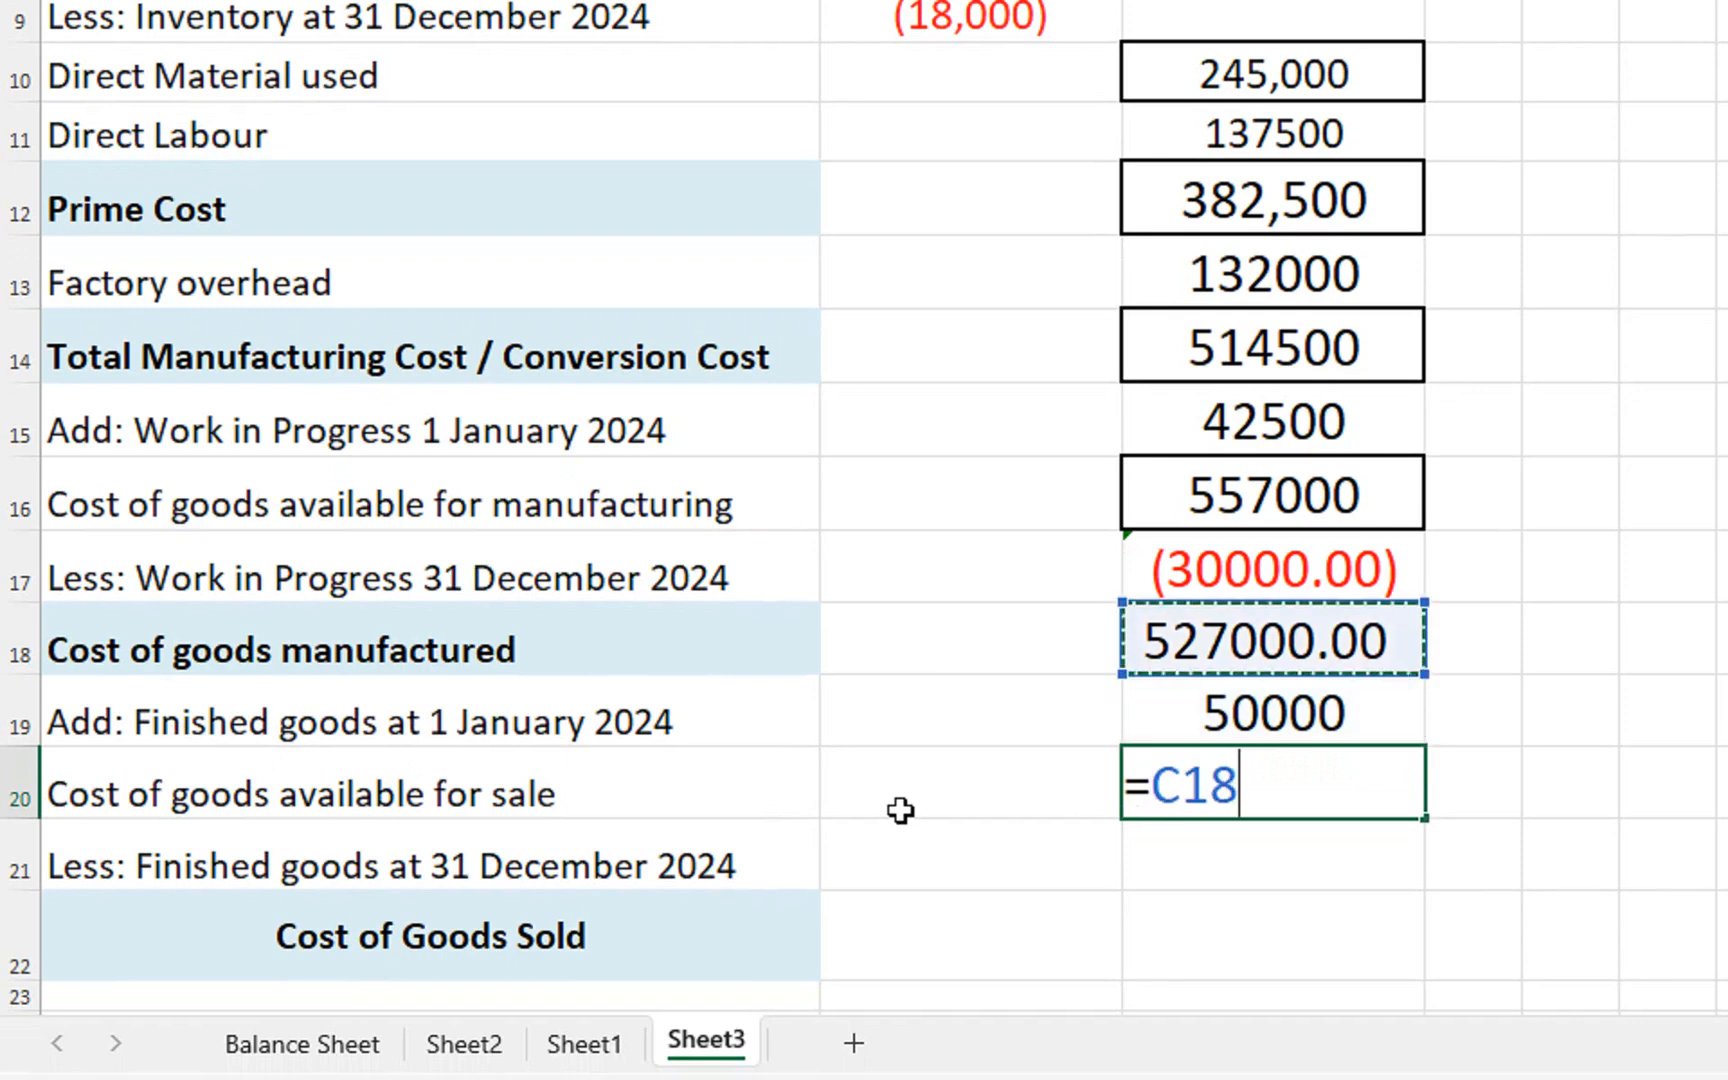
{"action": "type", "text": "+"}
{"action": "key", "text": "Up"}
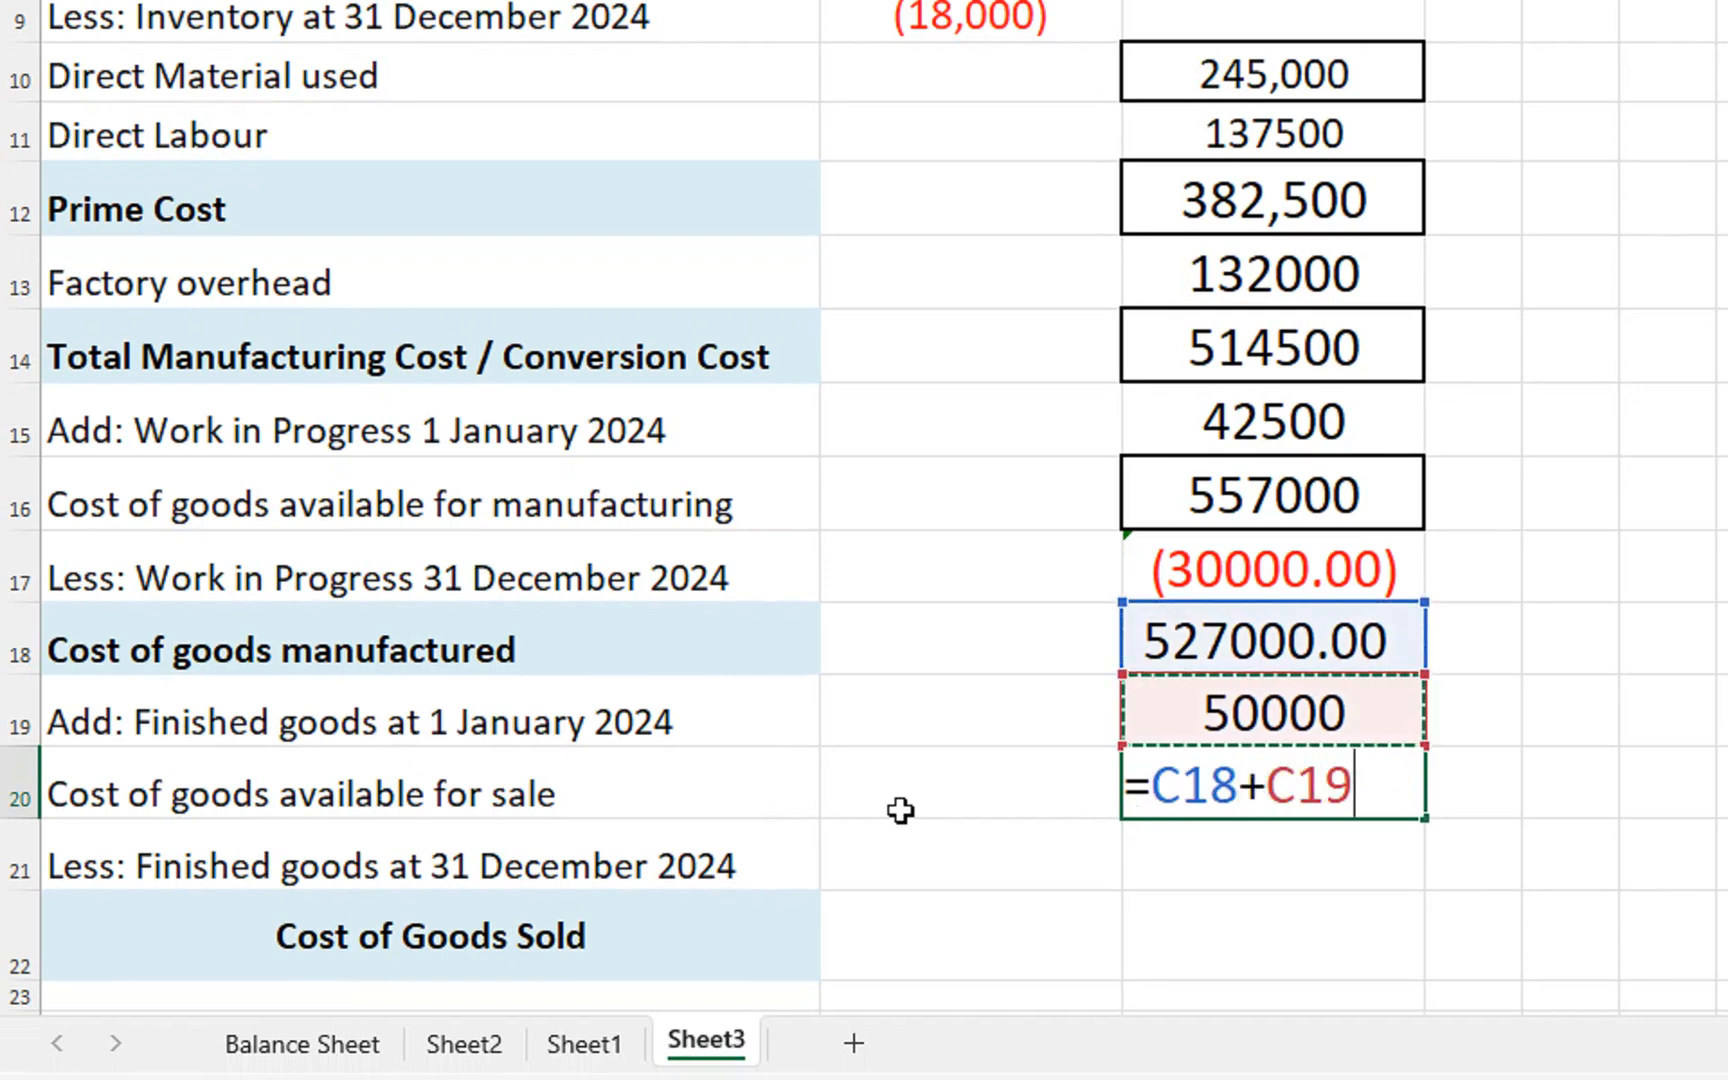
{"action": "key", "text": "Return"}
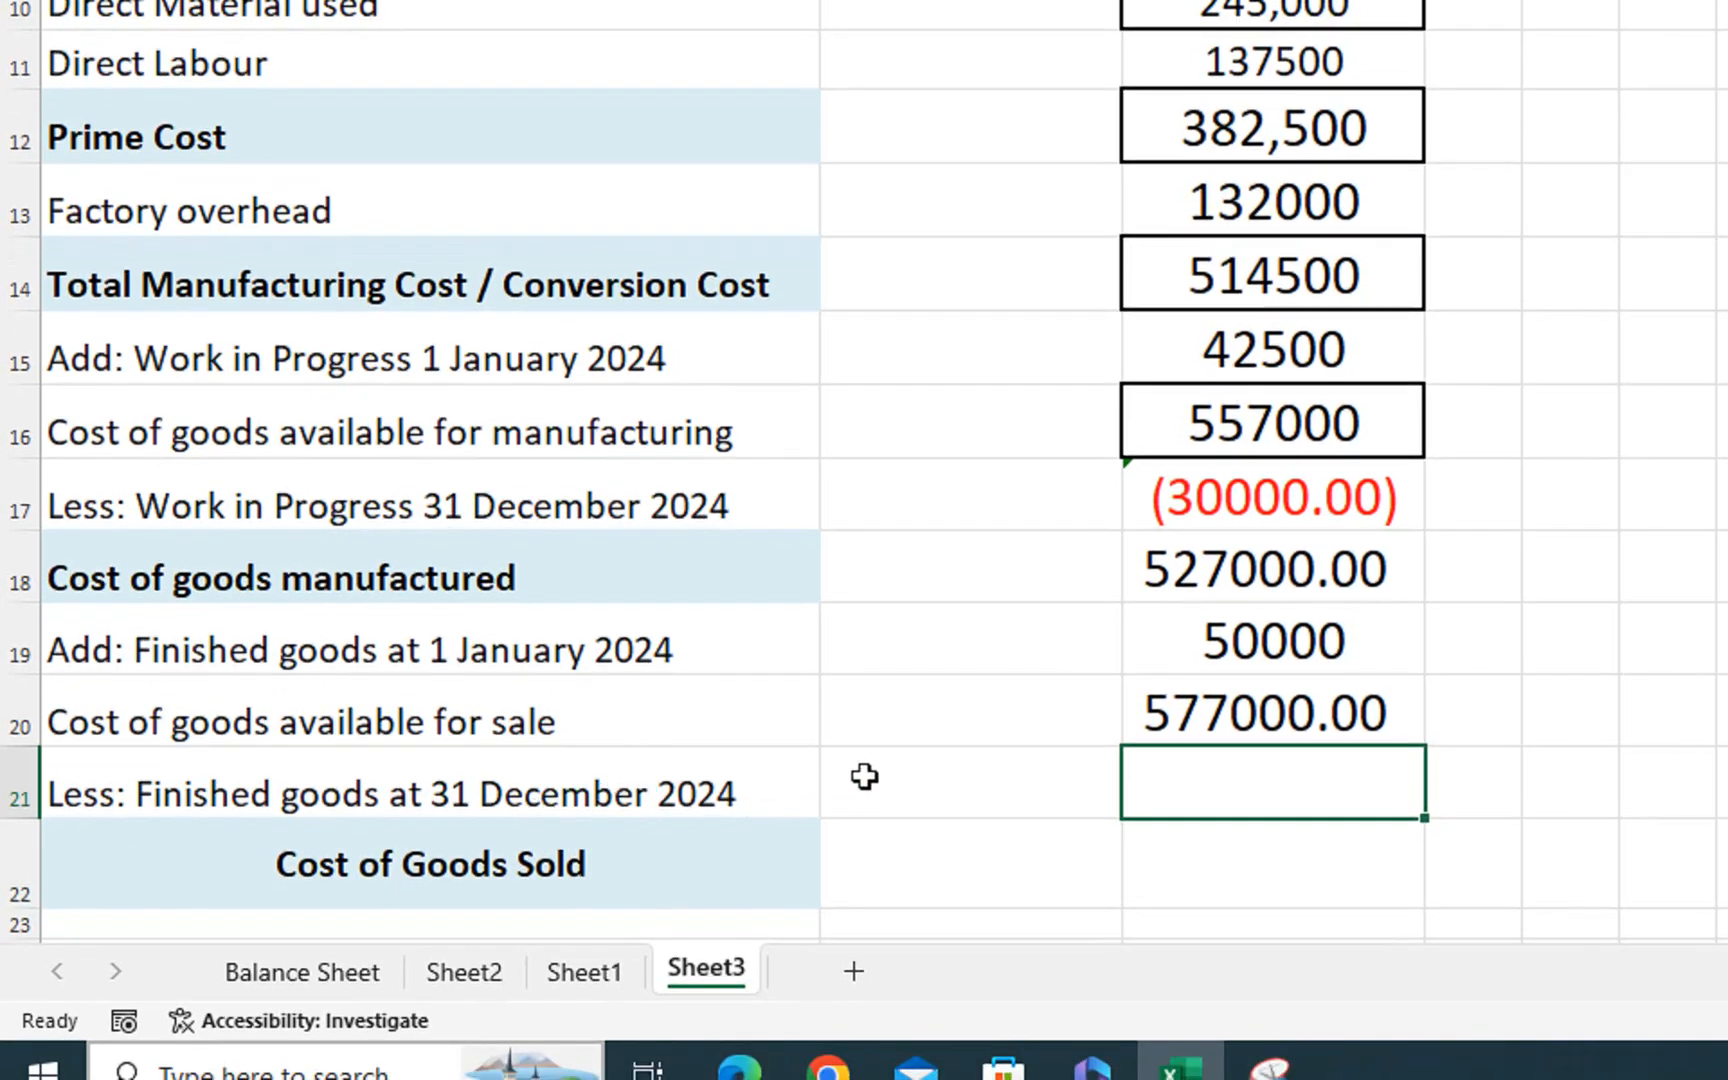
Enter 60000 in C21 as the closing Finished goods amount and calculate Cost of Goods Sold in C22 with =C20-C21
{"action": "type", "text": "60000"}
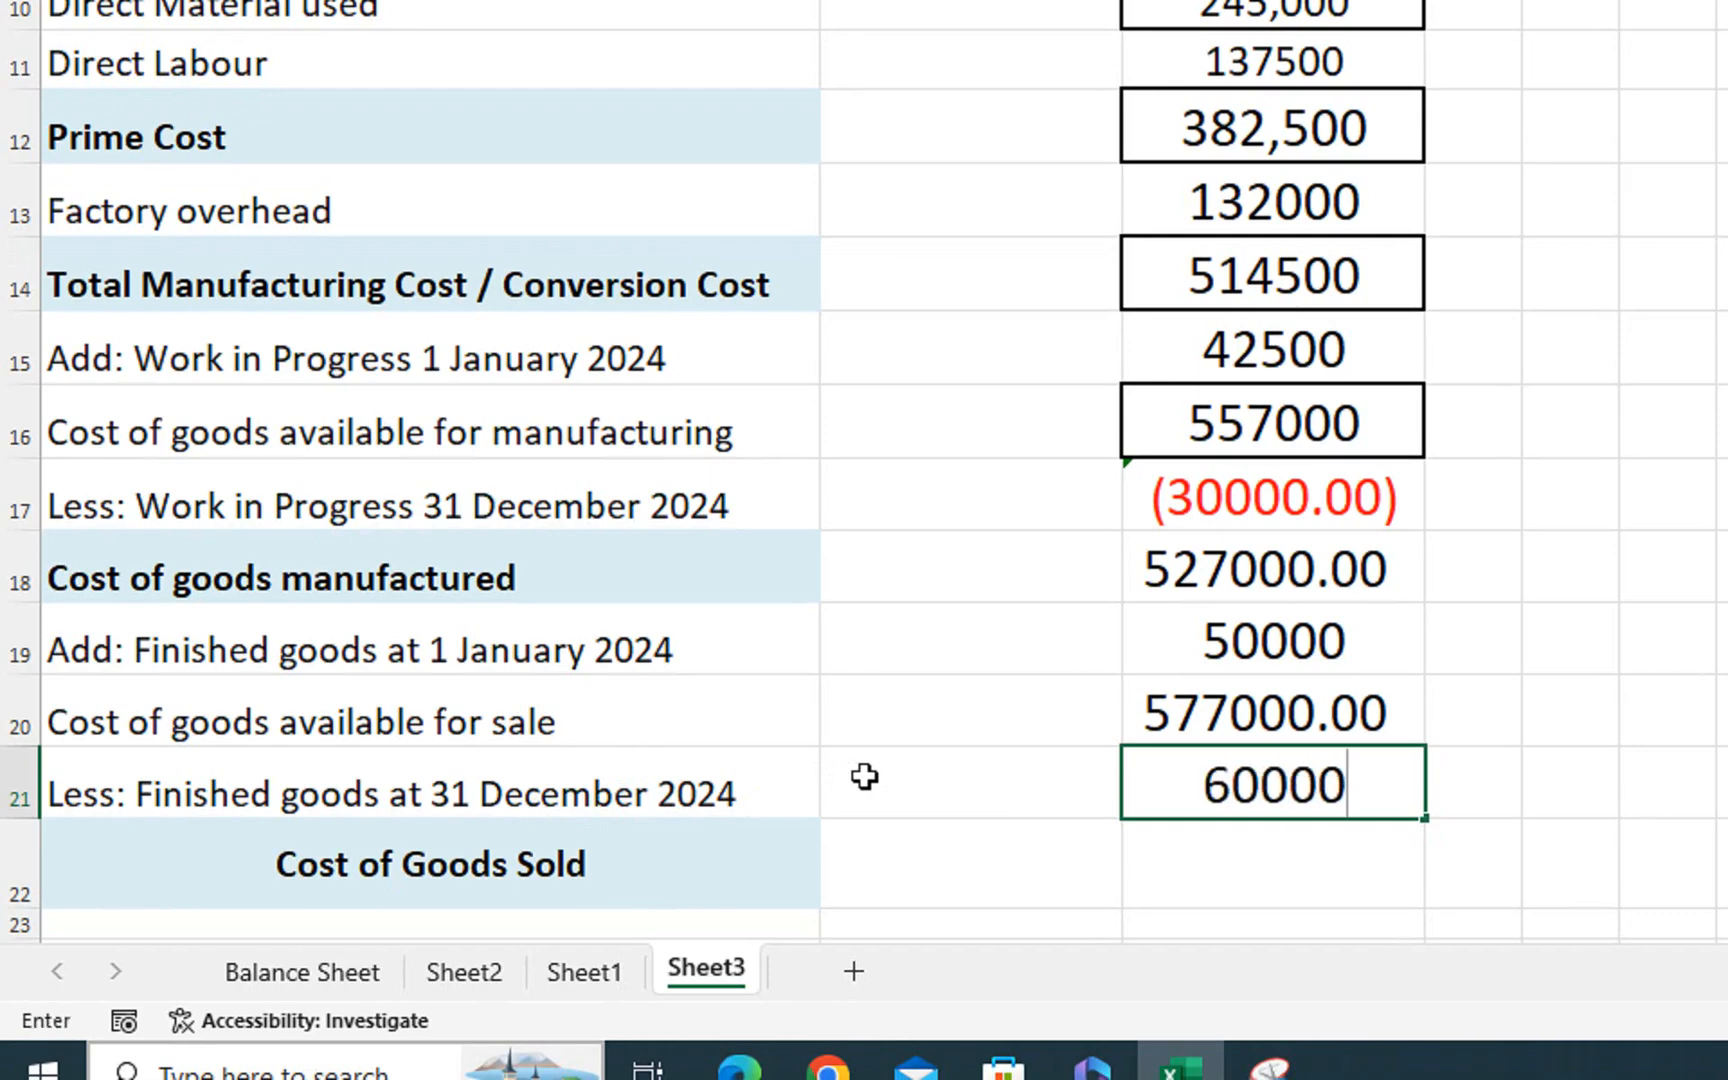
{"action": "key", "text": "Return"}
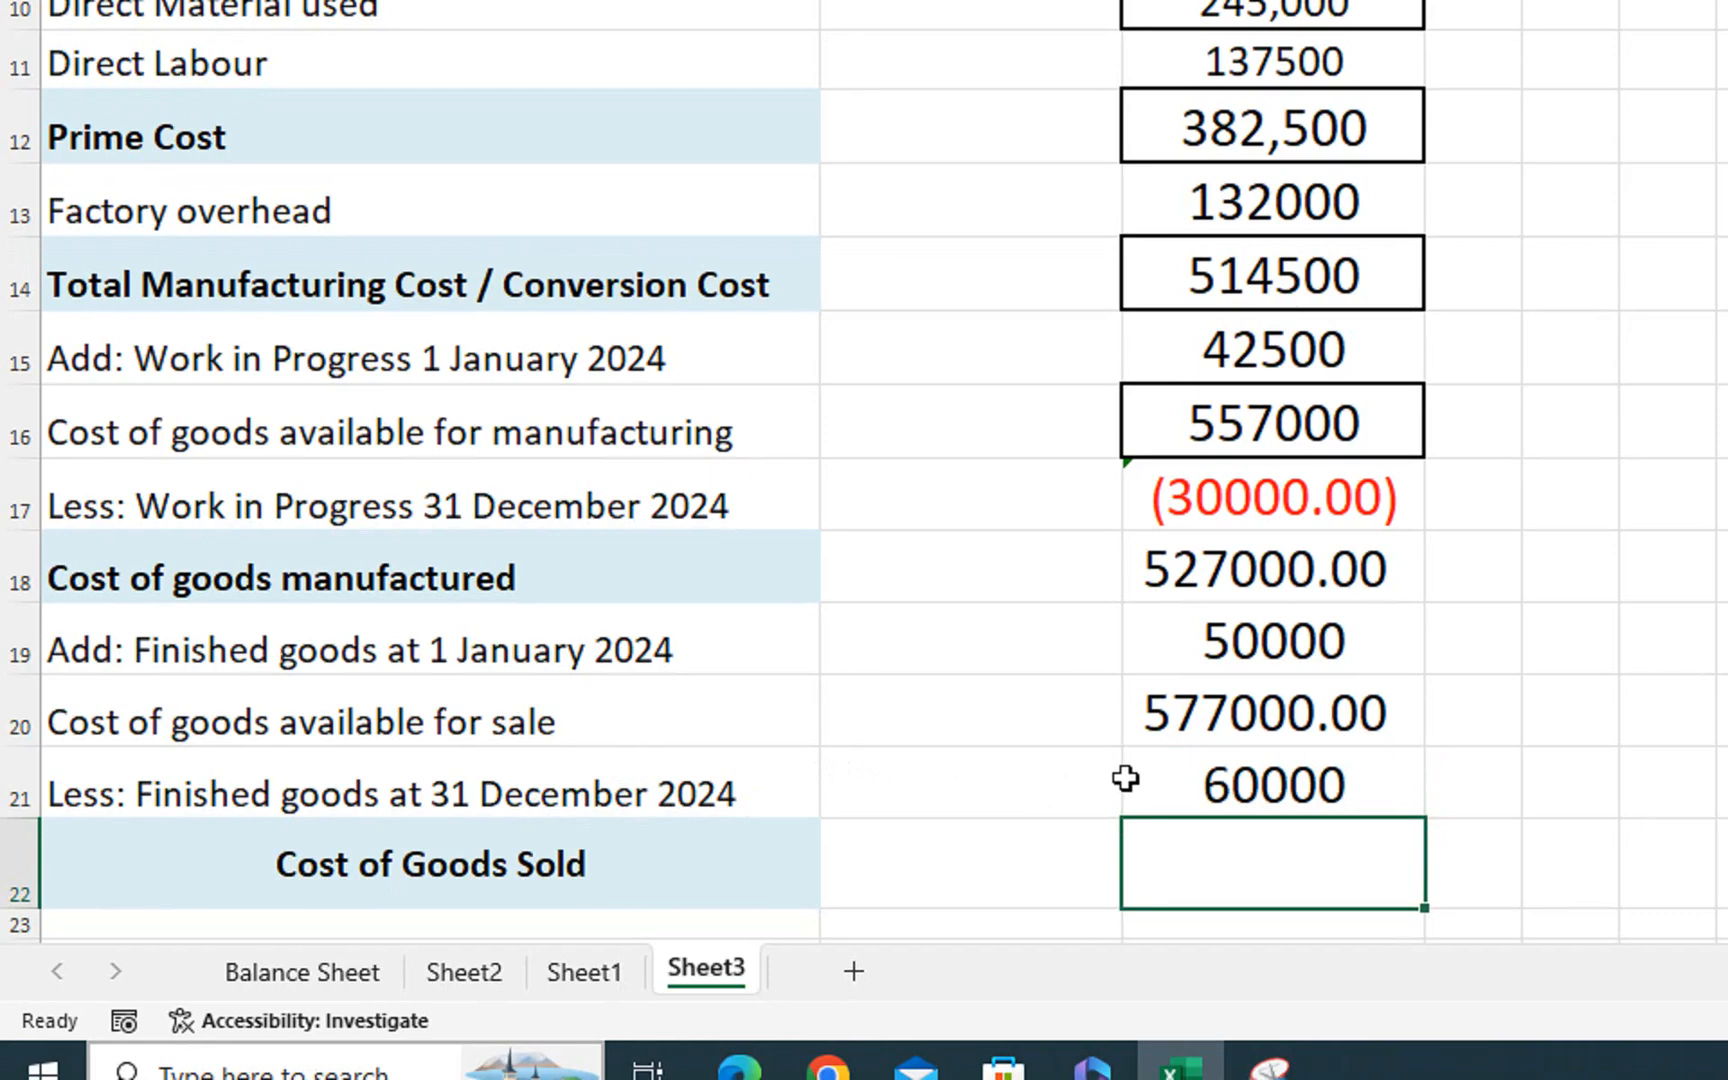
{"action": "type", "text": "="}
{"action": "left_click", "coordinate": [1245, 716]}
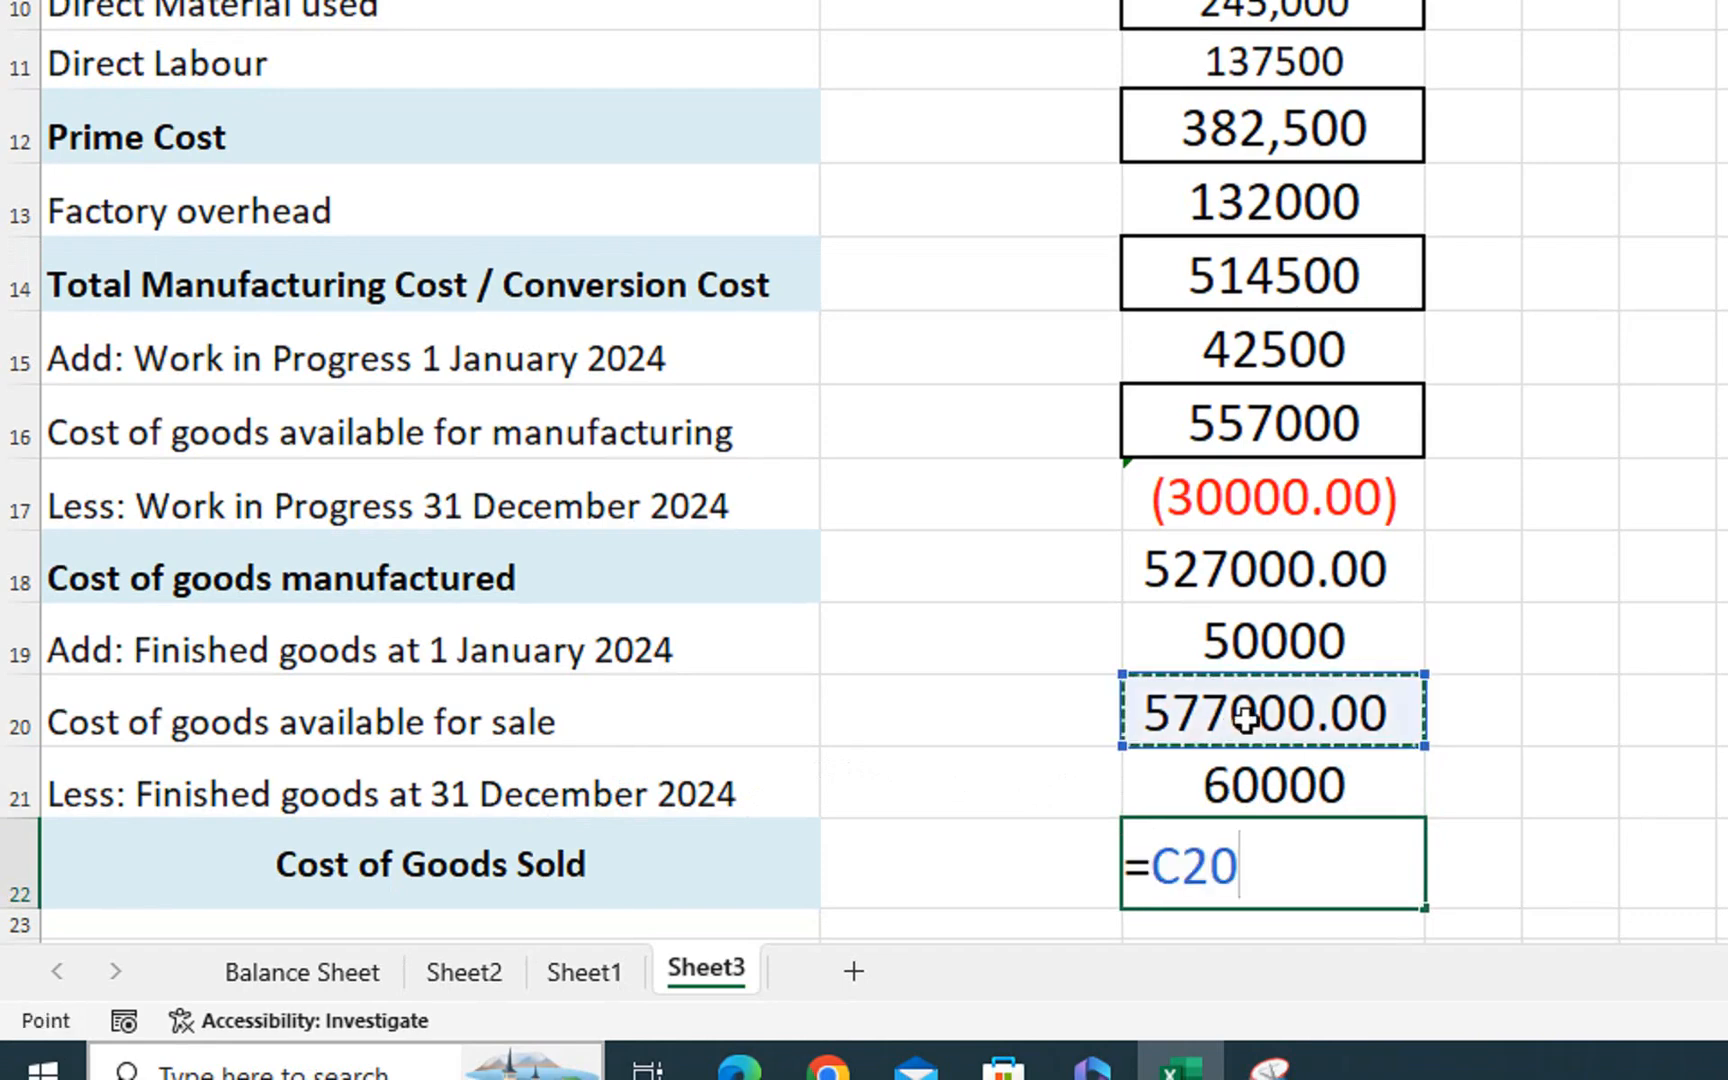
{"action": "type", "text": "-"}
{"action": "left_click", "coordinate": [1262, 808]}
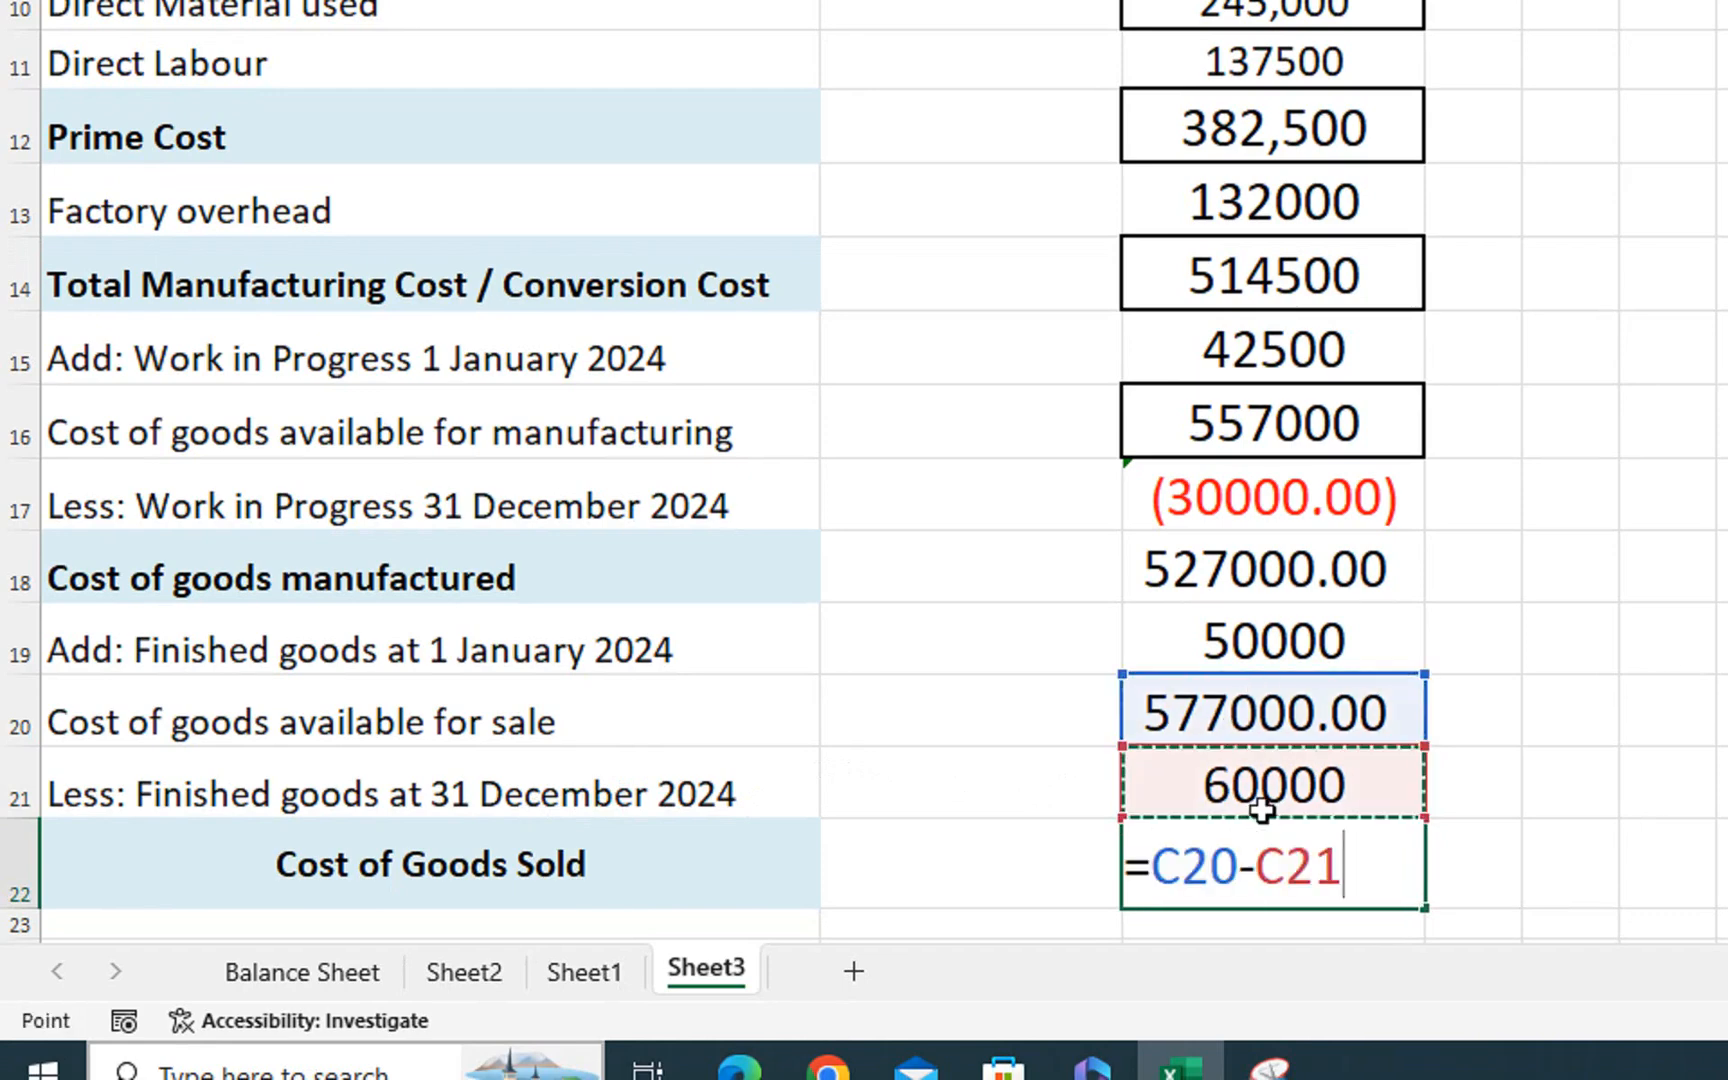
{"action": "key", "text": "Return"}
{"action": "left_click", "coordinate": [1268, 864]}
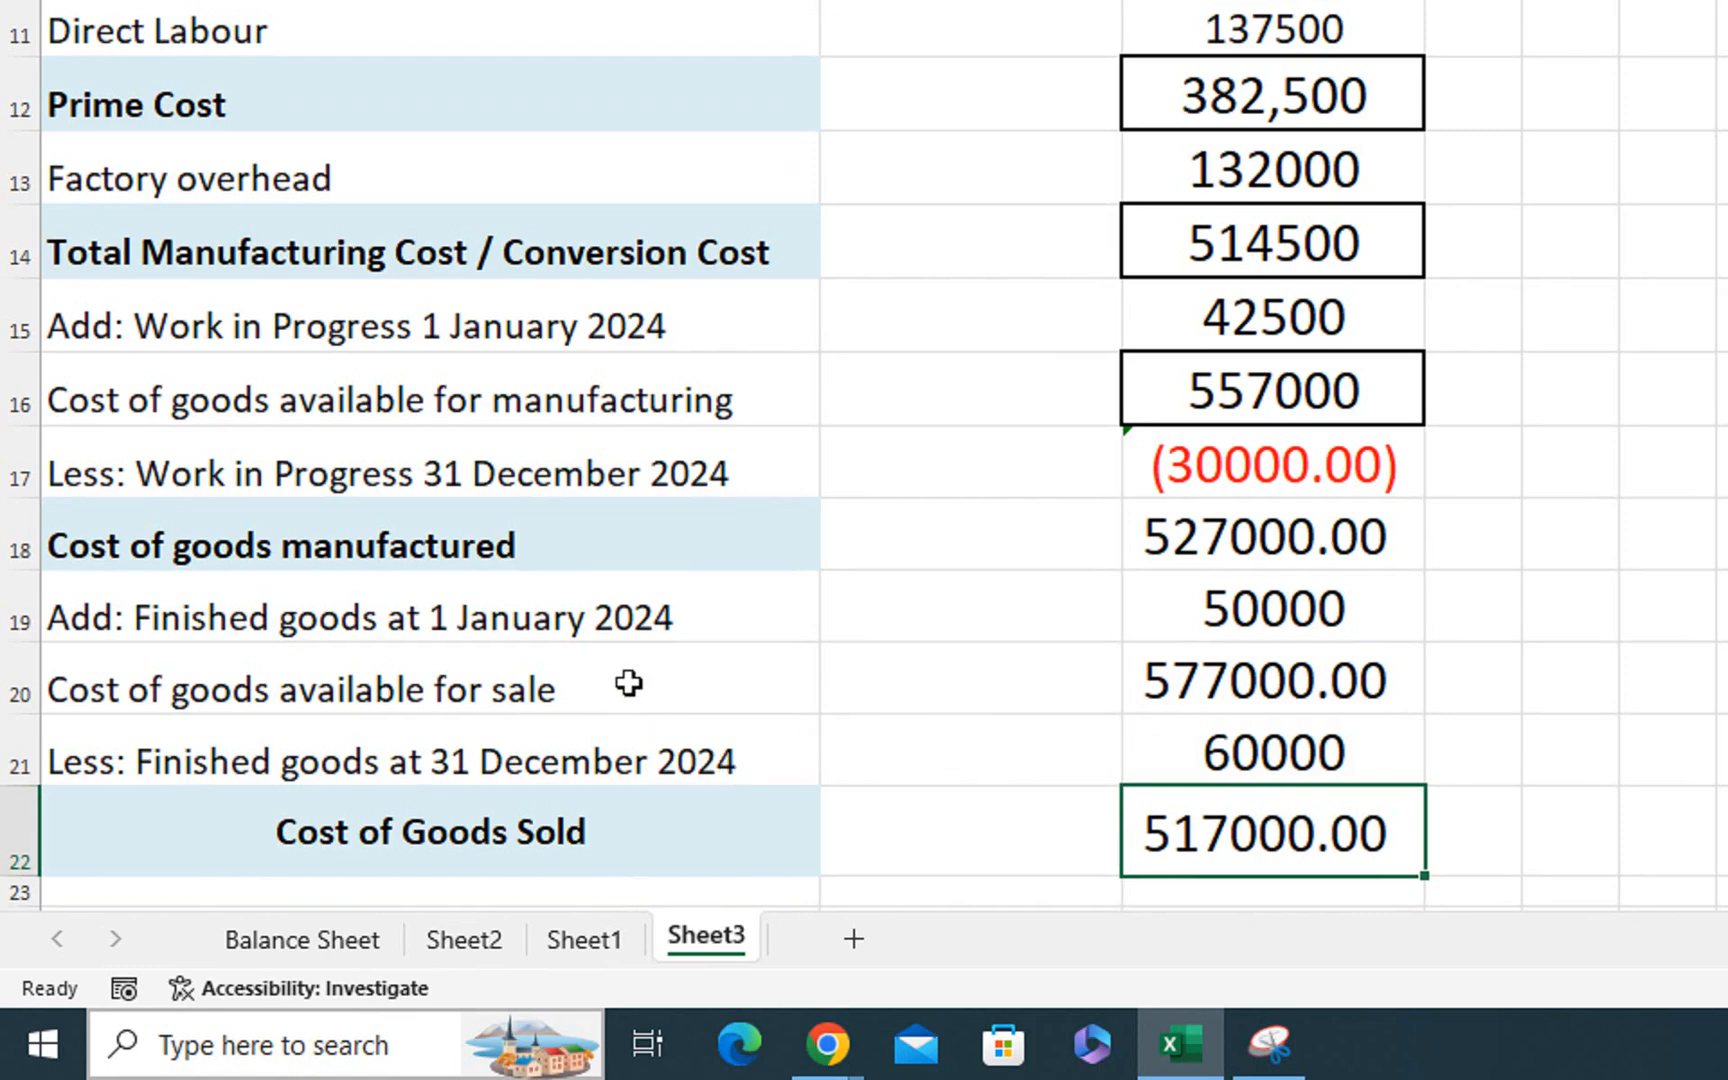
{"action": "left_click", "coordinate": [760, 752]}
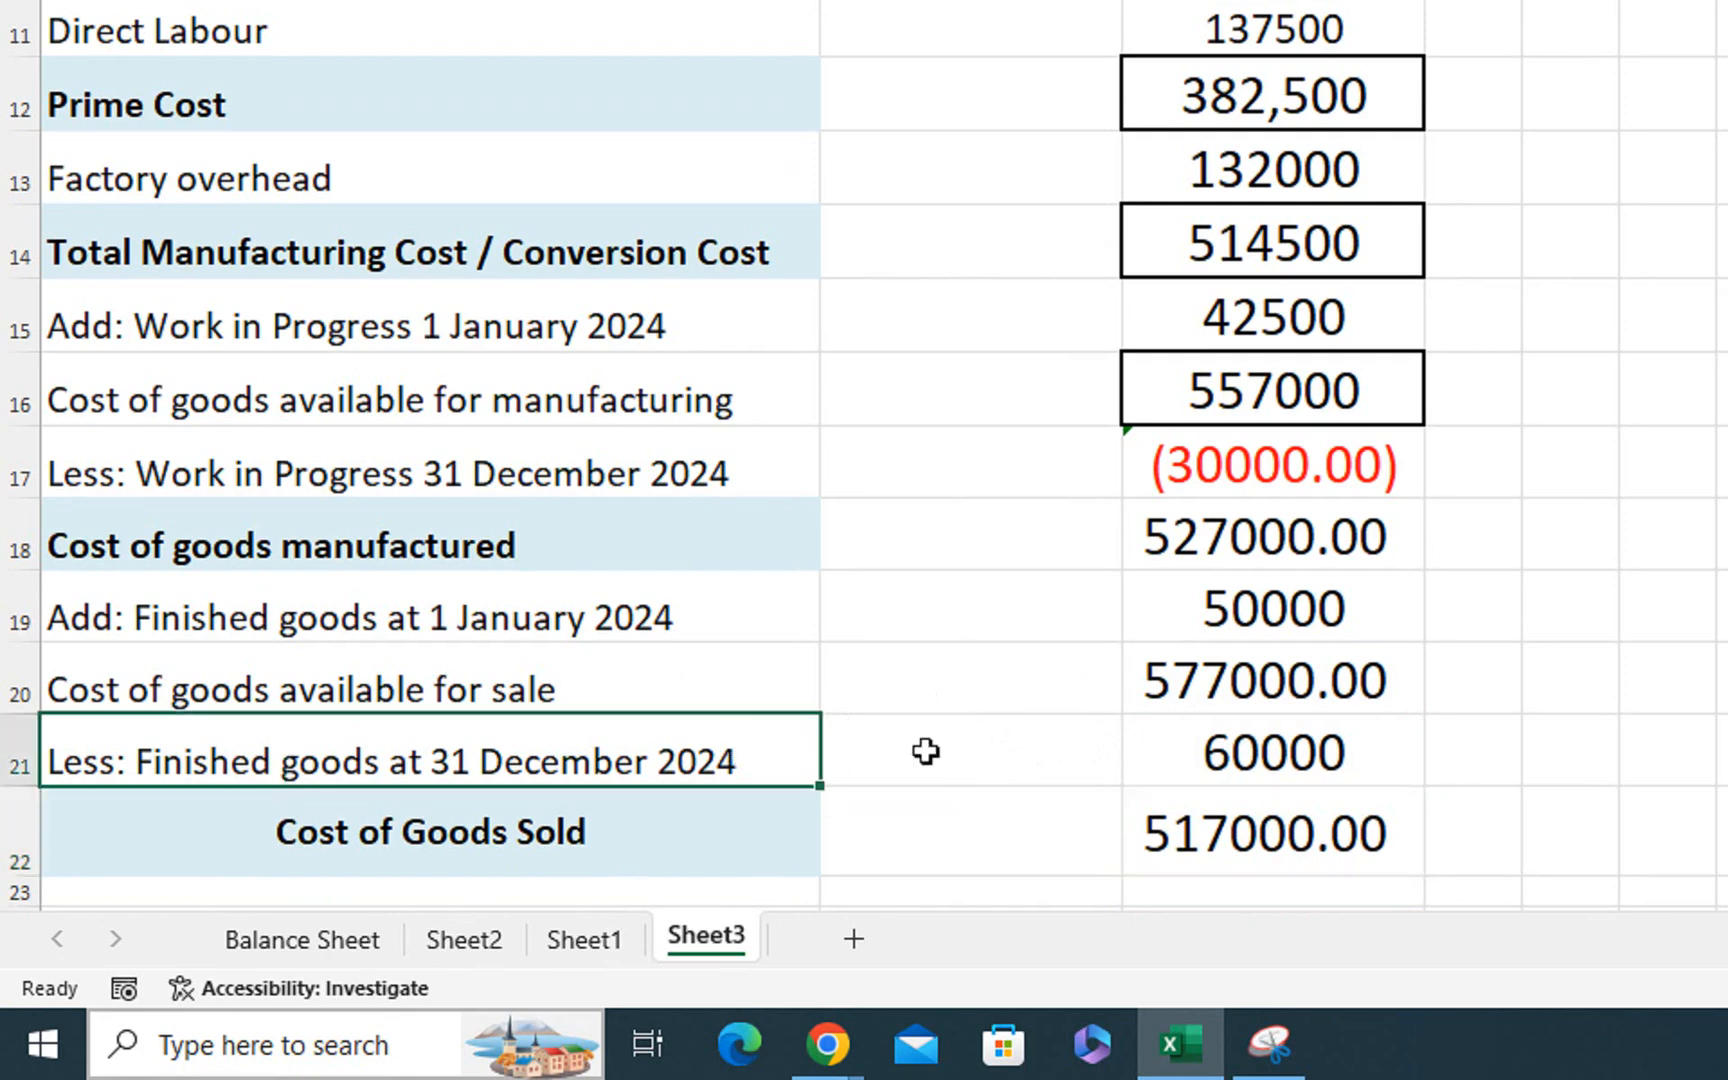
{"action": "left_click", "coordinate": [1238, 752]}
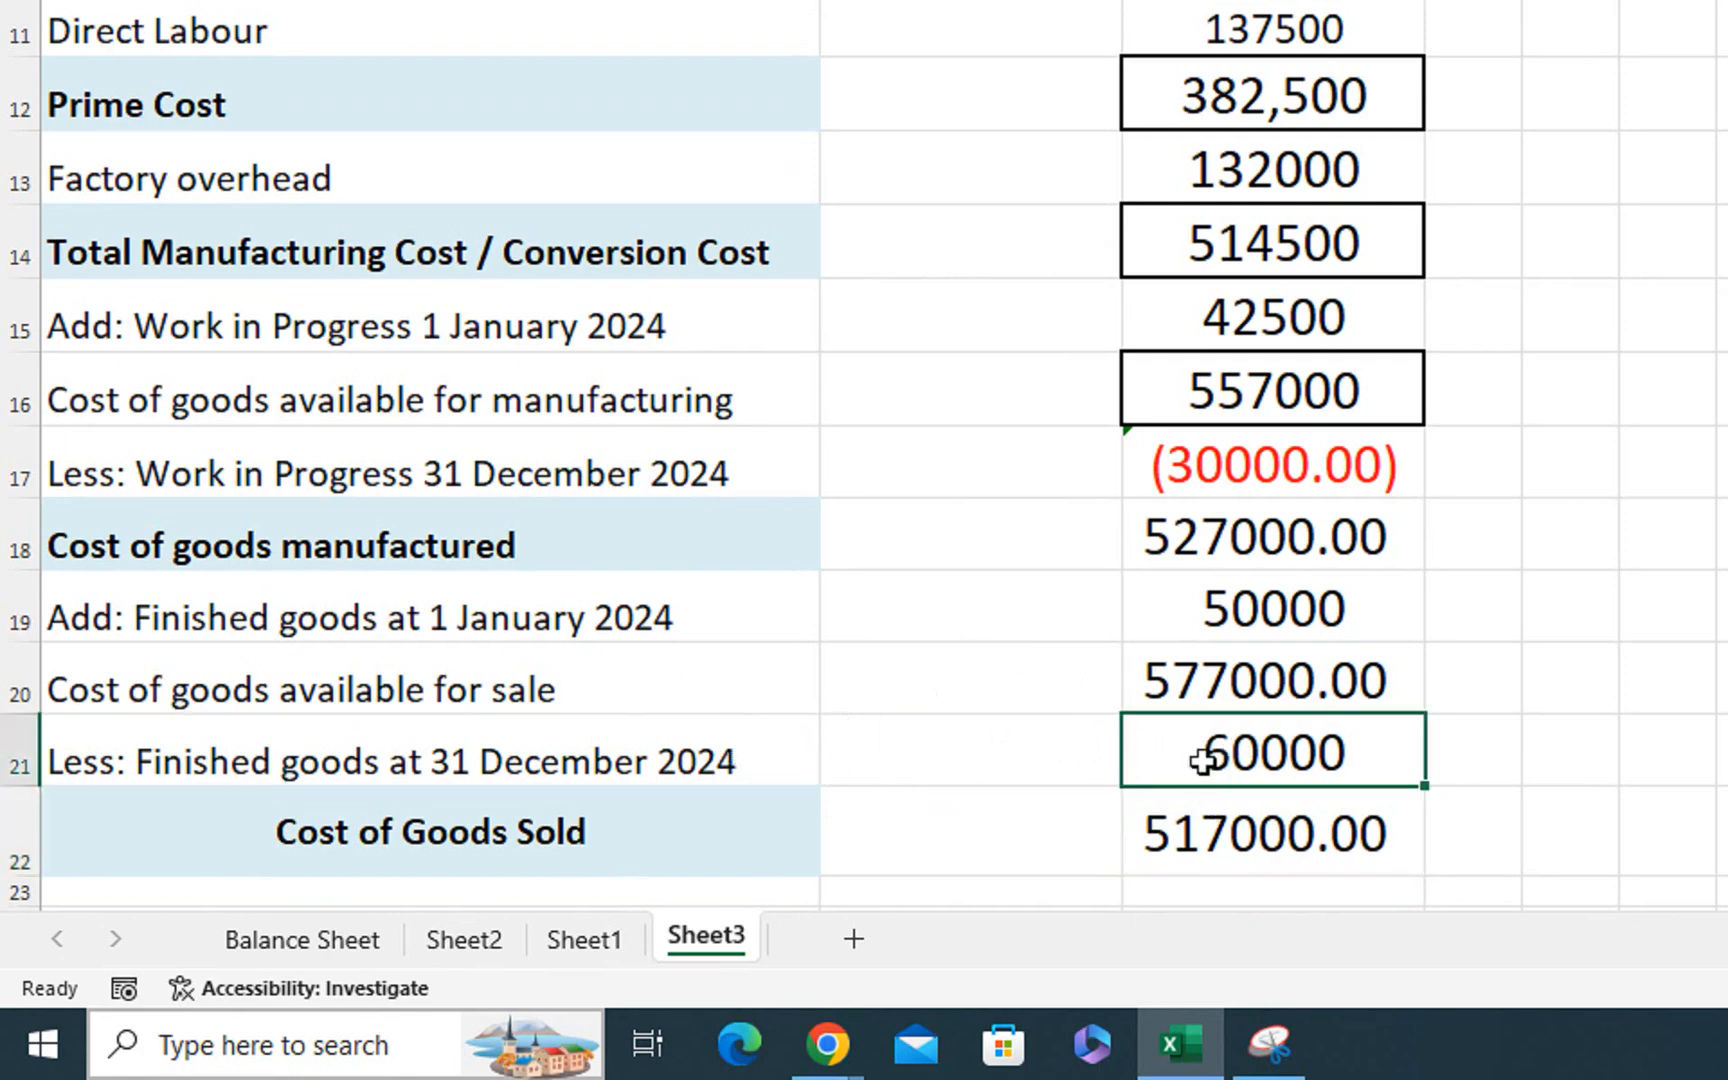
{"action": "double_click", "coordinate": [1202, 757]}
{"action": "type", "text": "*"}
{"action": "key", "text": "Return"}
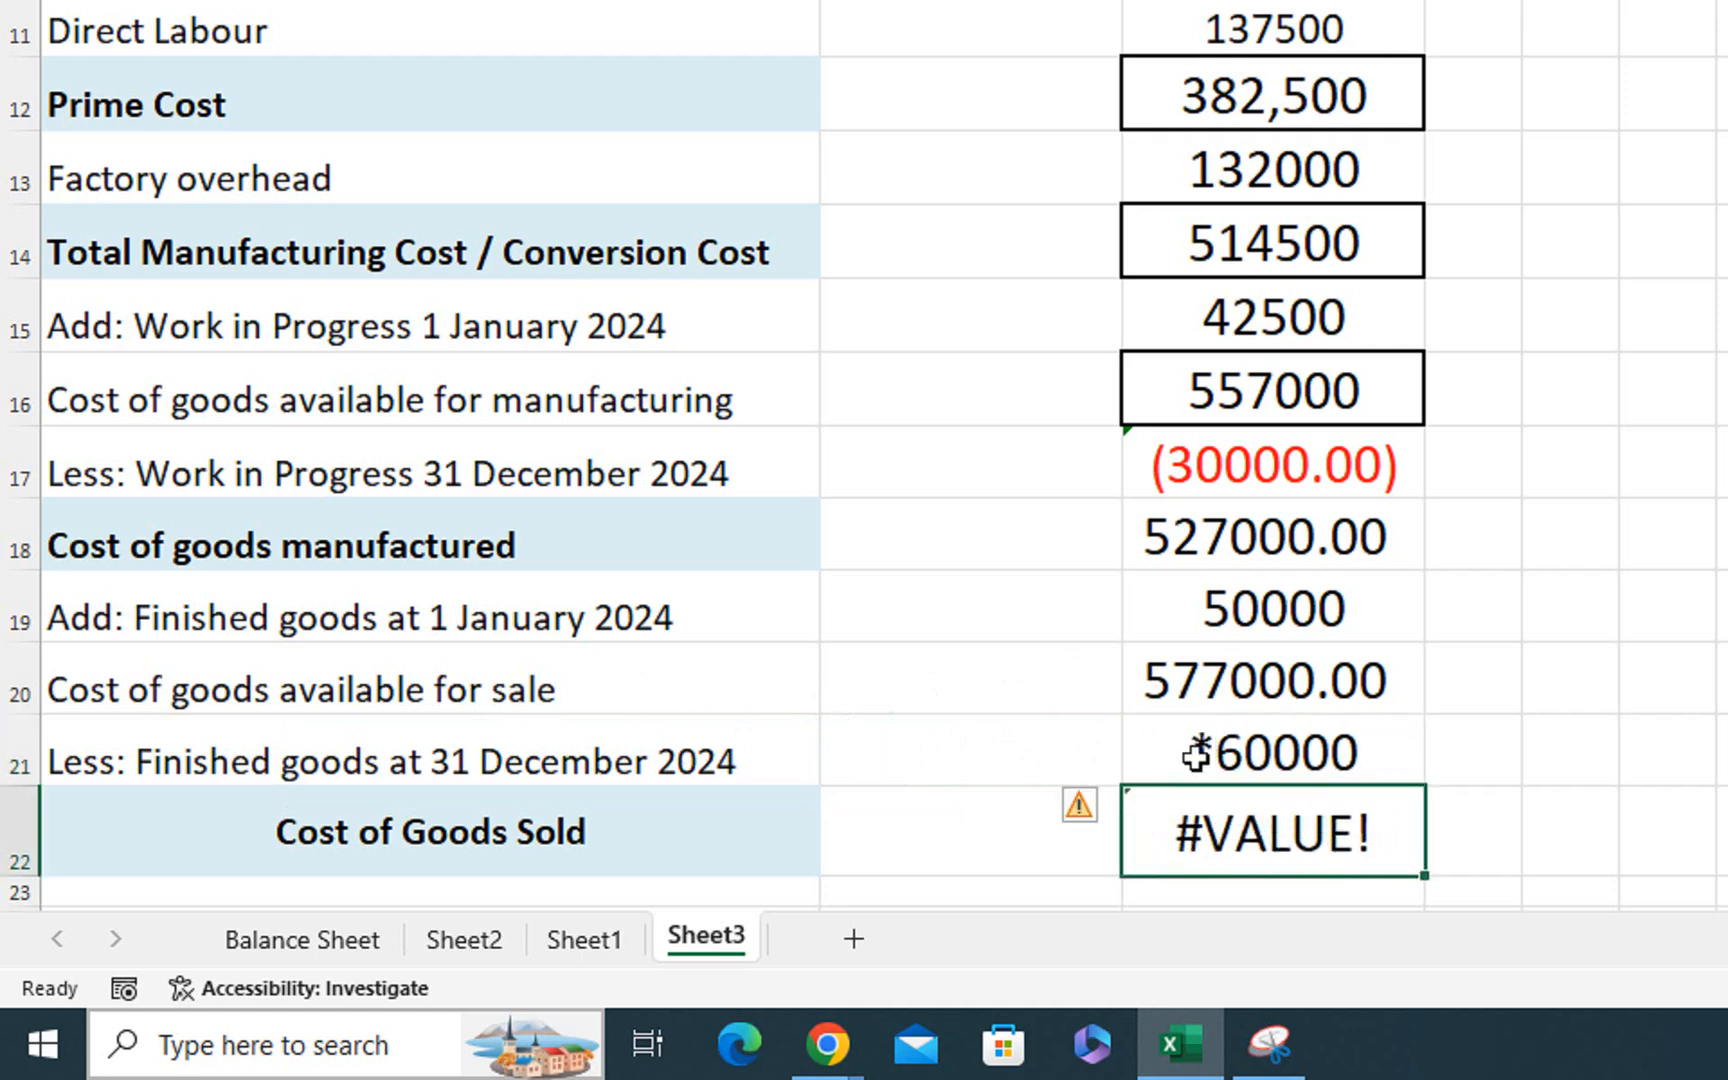
Make the closing Finished goods amount in C21 negative by changing the entry to -60000
{"action": "left_click", "coordinate": [1196, 755]}
{"action": "key", "text": "F2"}
{"action": "key", "text": "Left"}
{"action": "key", "text": "Left"}
{"action": "key", "text": "Left"}
{"action": "key", "text": "Left"}
{"action": "key", "text": "Left"}
{"action": "key", "text": "Left"}
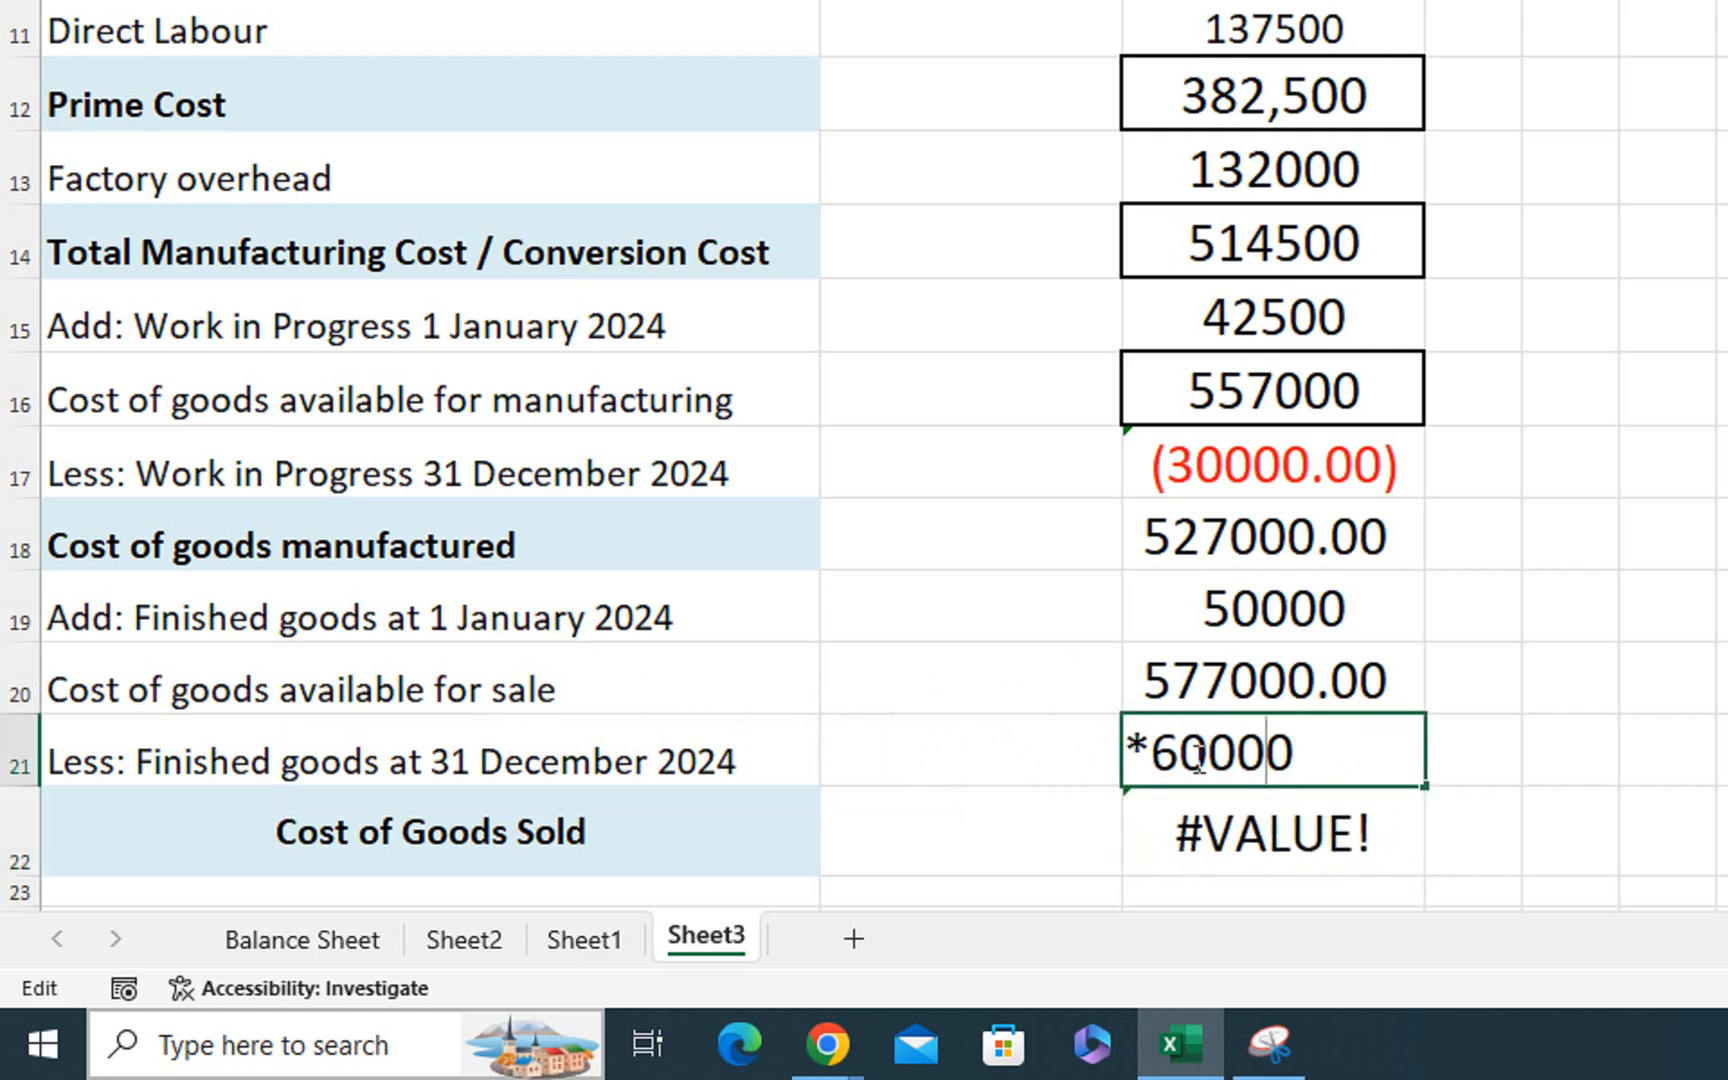
{"action": "key", "text": "Delete"}
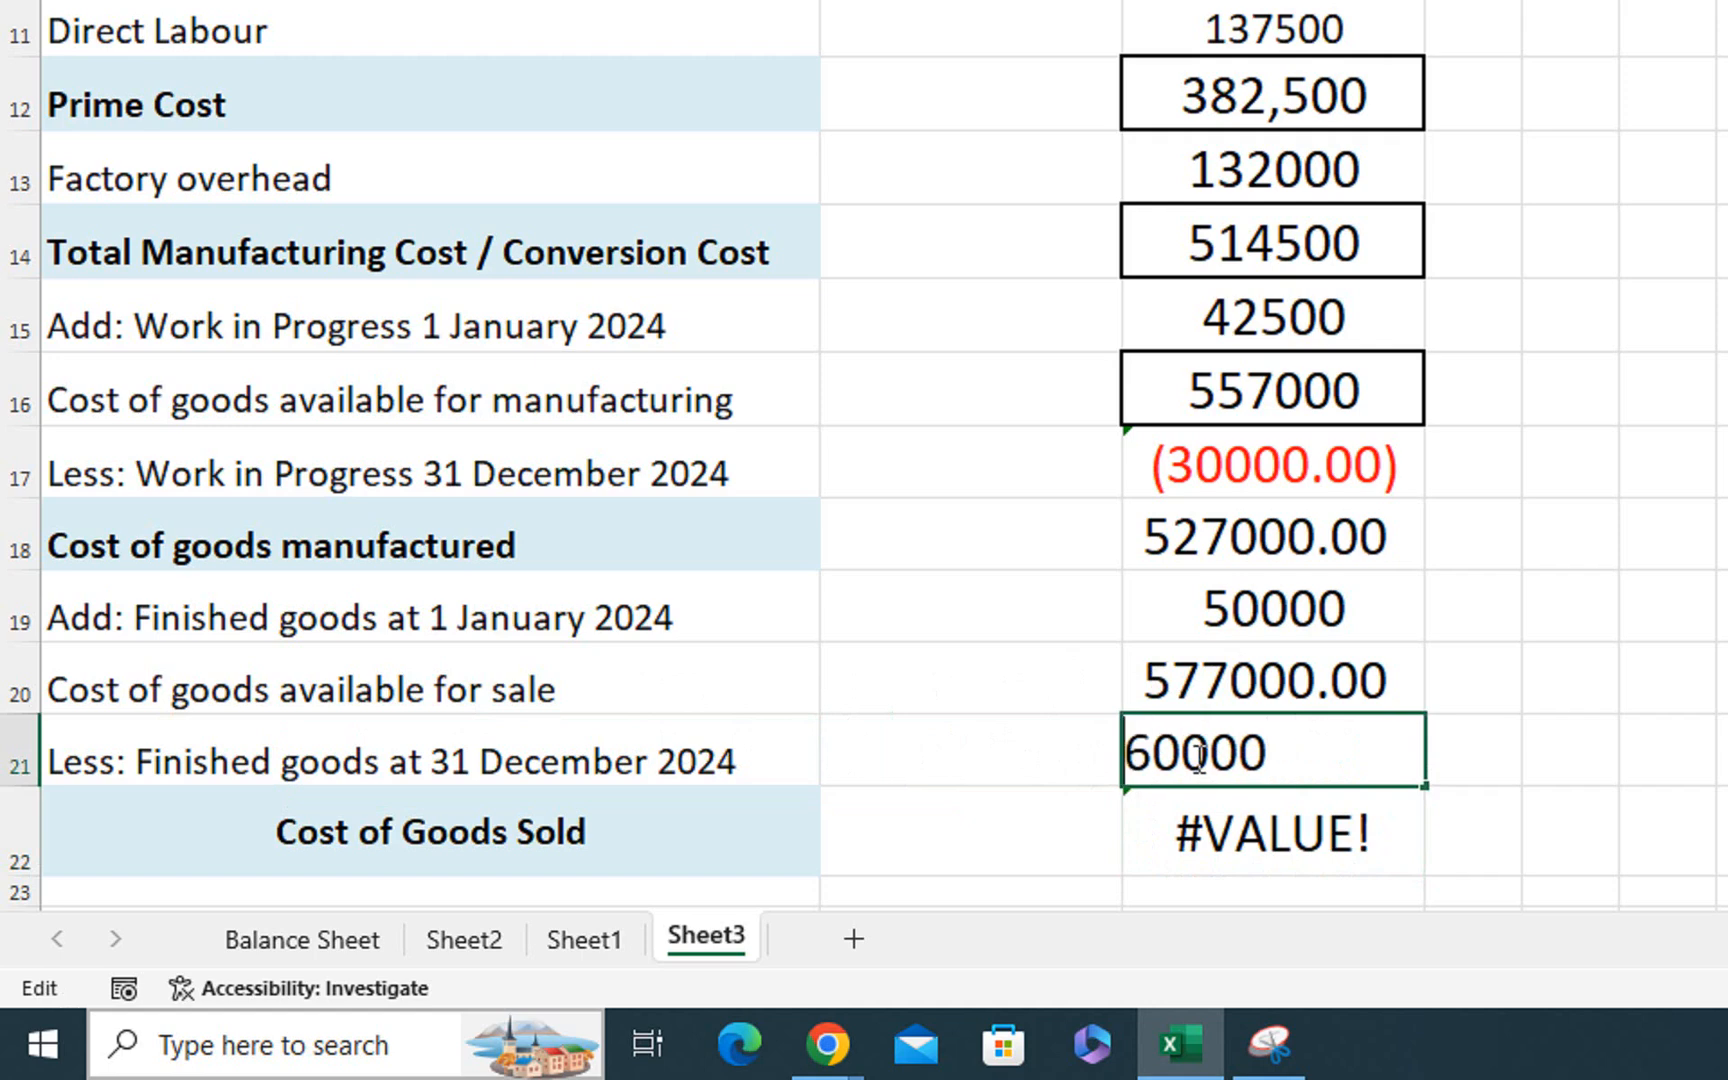
{"action": "type", "text": "-"}
{"action": "key", "text": "Return"}
Format C21 as a Number with two decimal places and negative values in red parentheses
{"action": "left_click", "coordinate": [1196, 757]}
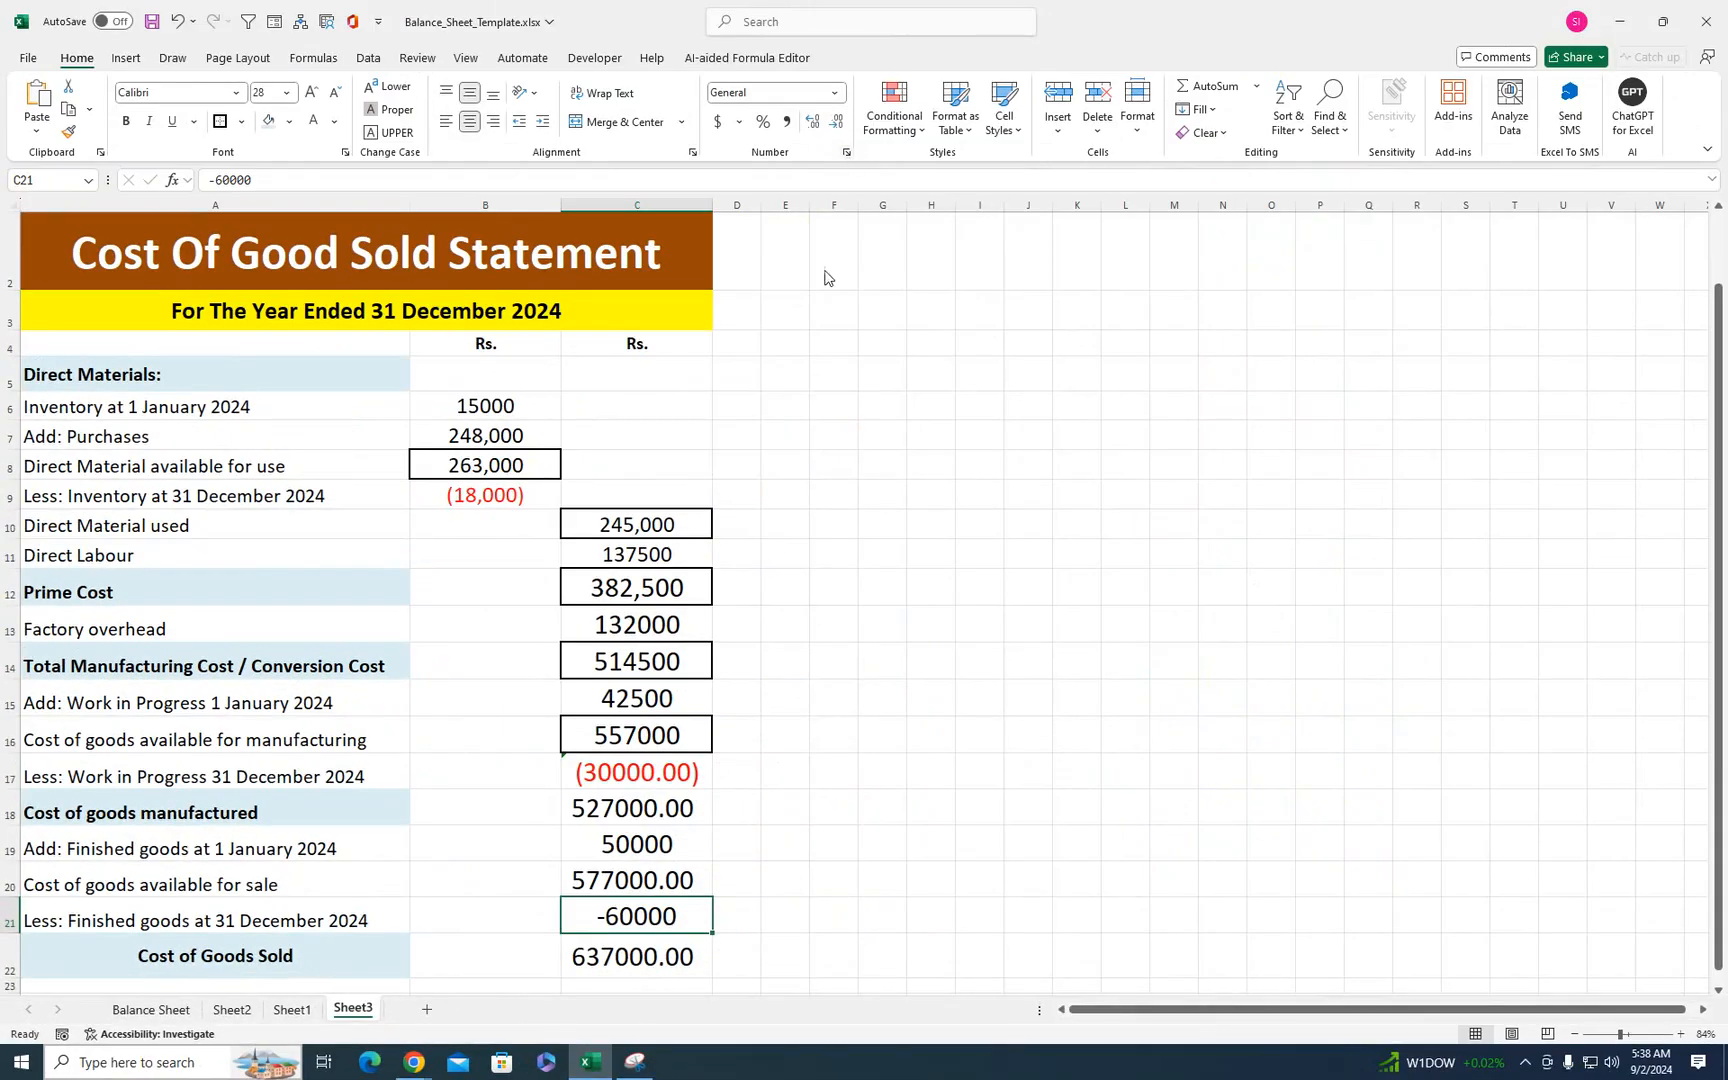
{"action": "key", "text": "ctrl+1"}
{"action": "left_click", "coordinate": [302, 406]}
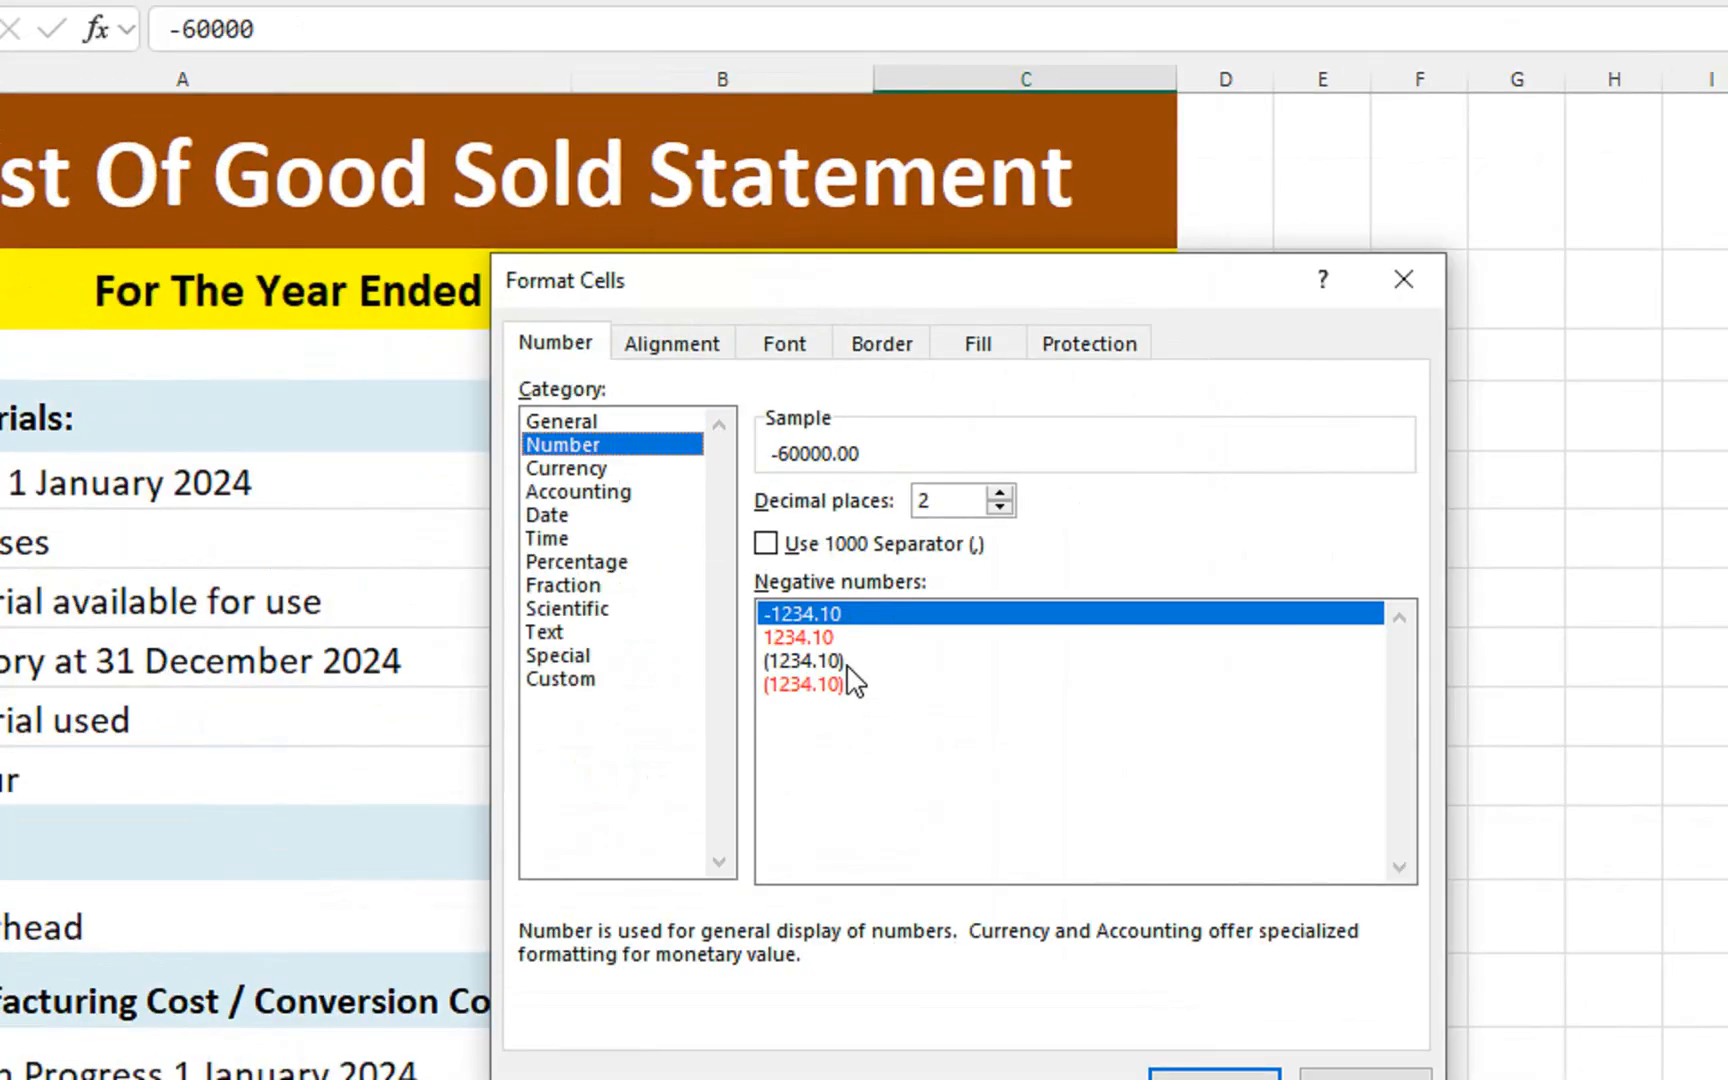
{"action": "left_click", "coordinate": [513, 621]}
{"action": "left_click", "coordinate": [1196, 1076]}
Change the Cost of Goods Sold formula in C22 to =C20+C21
{"action": "double_click", "coordinate": [1095, 840]}
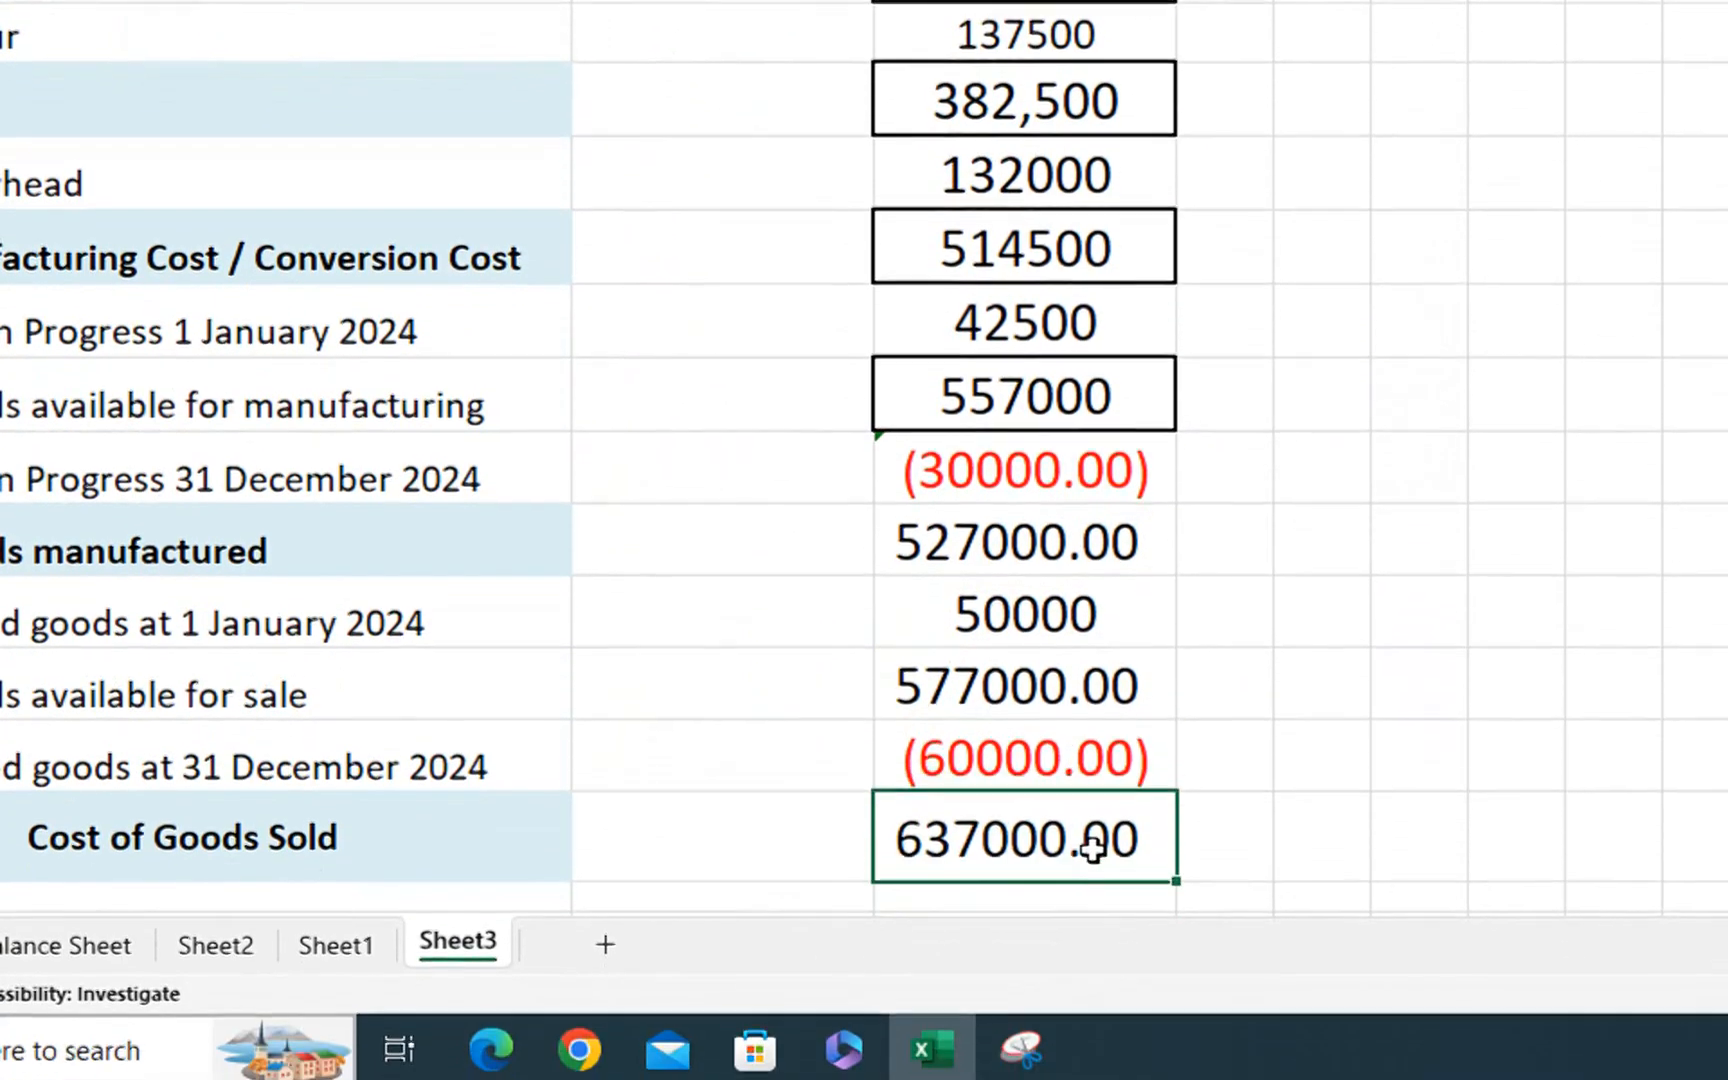
{"action": "key", "text": "Return"}
{"action": "left_click", "coordinate": [1005, 840]}
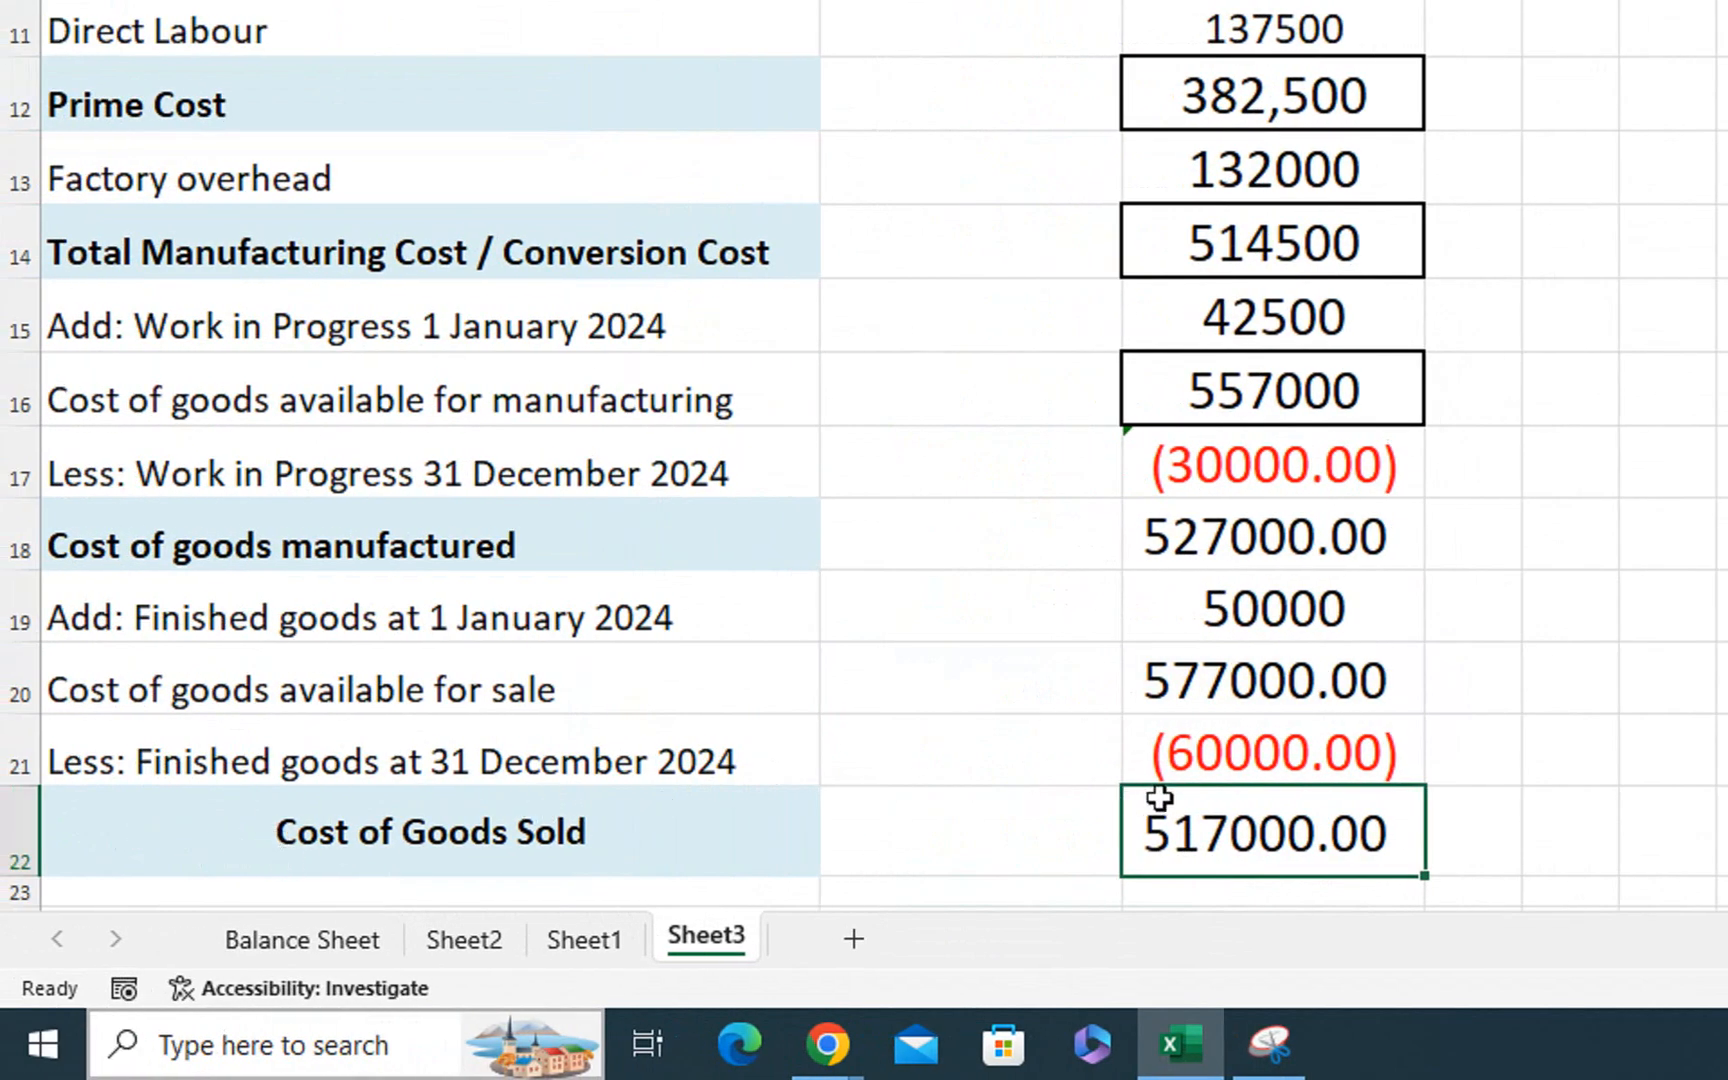
{"action": "left_click", "coordinate": [441, 668]}
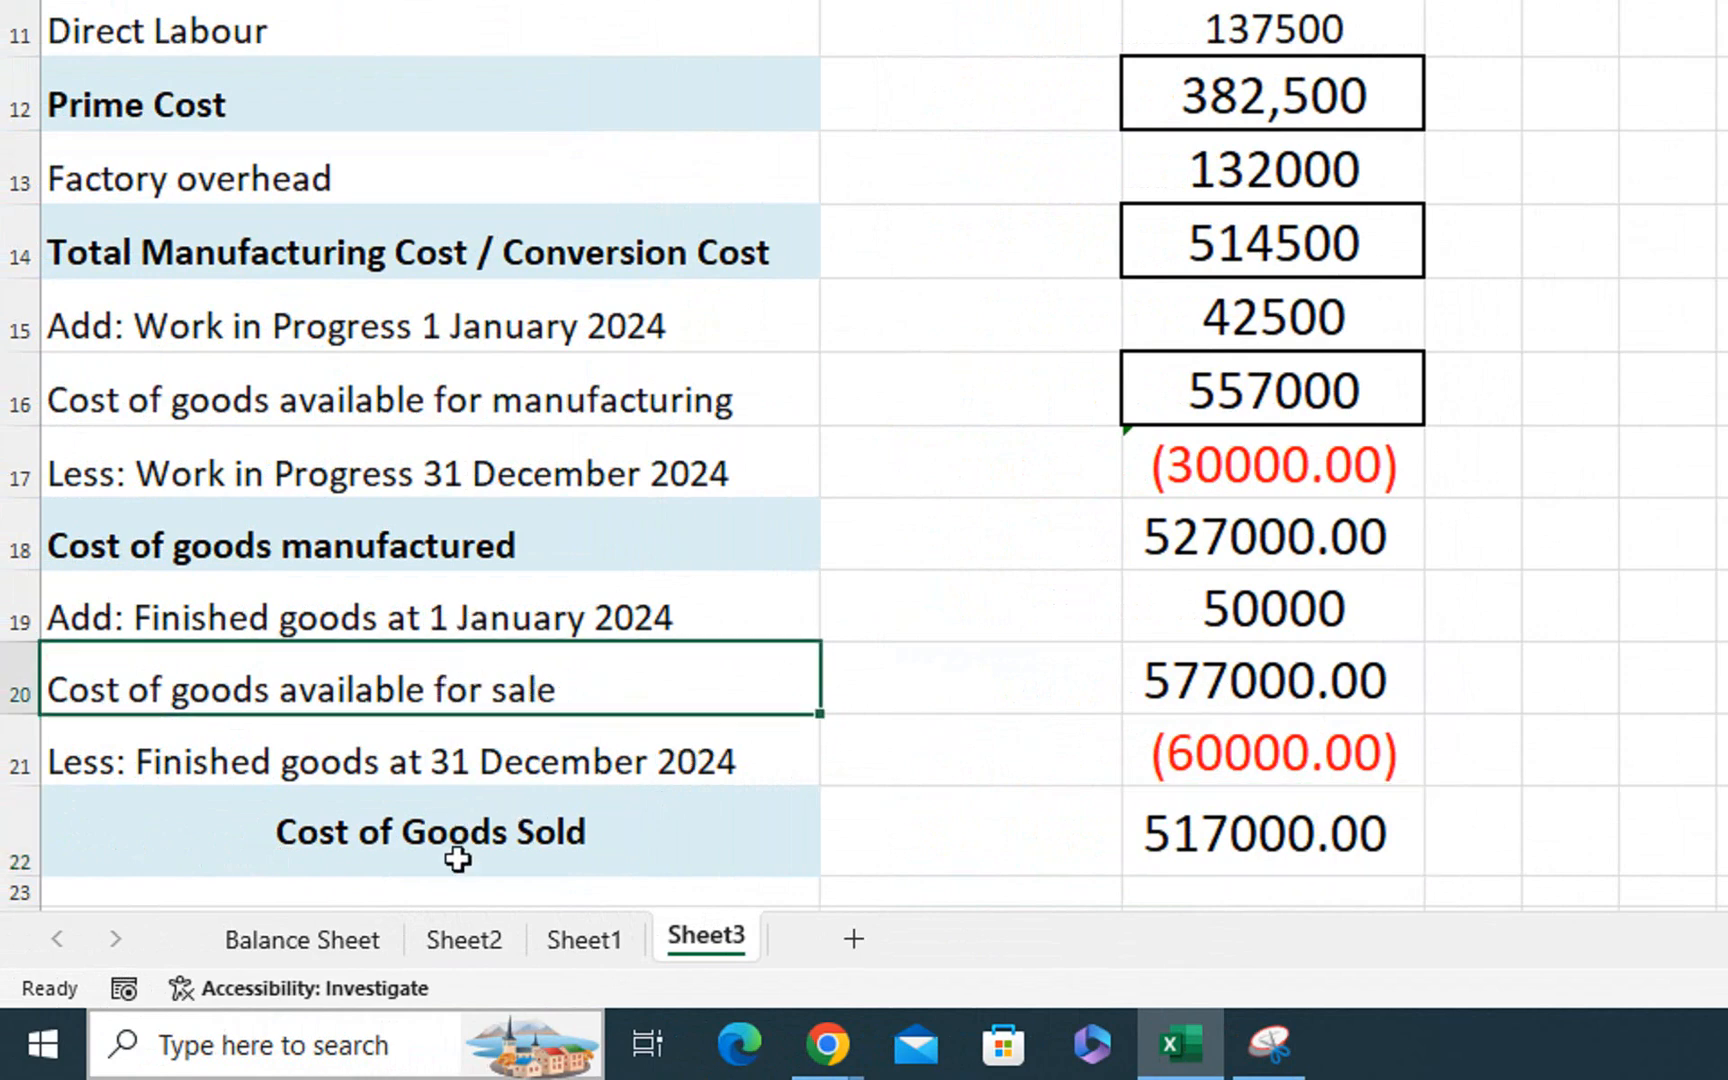
{"action": "left_click", "coordinate": [1212, 838]}
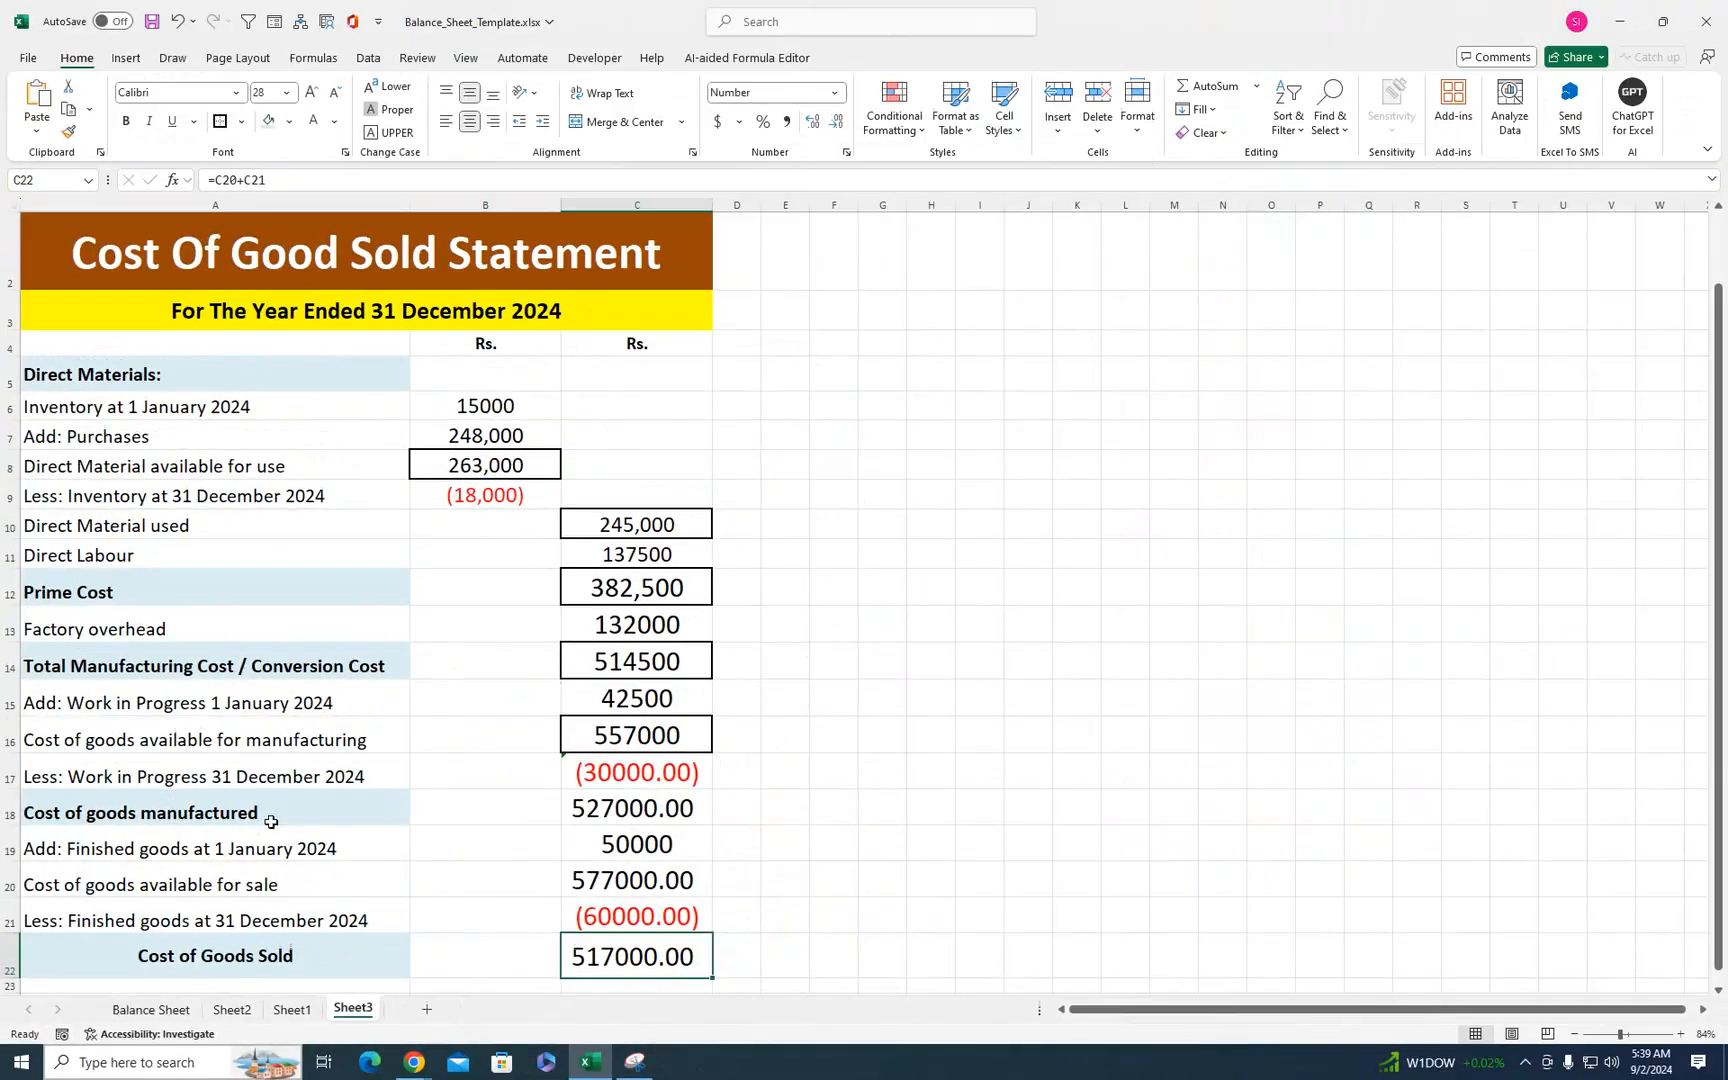
{"action": "left_click", "coordinate": [617, 832]}
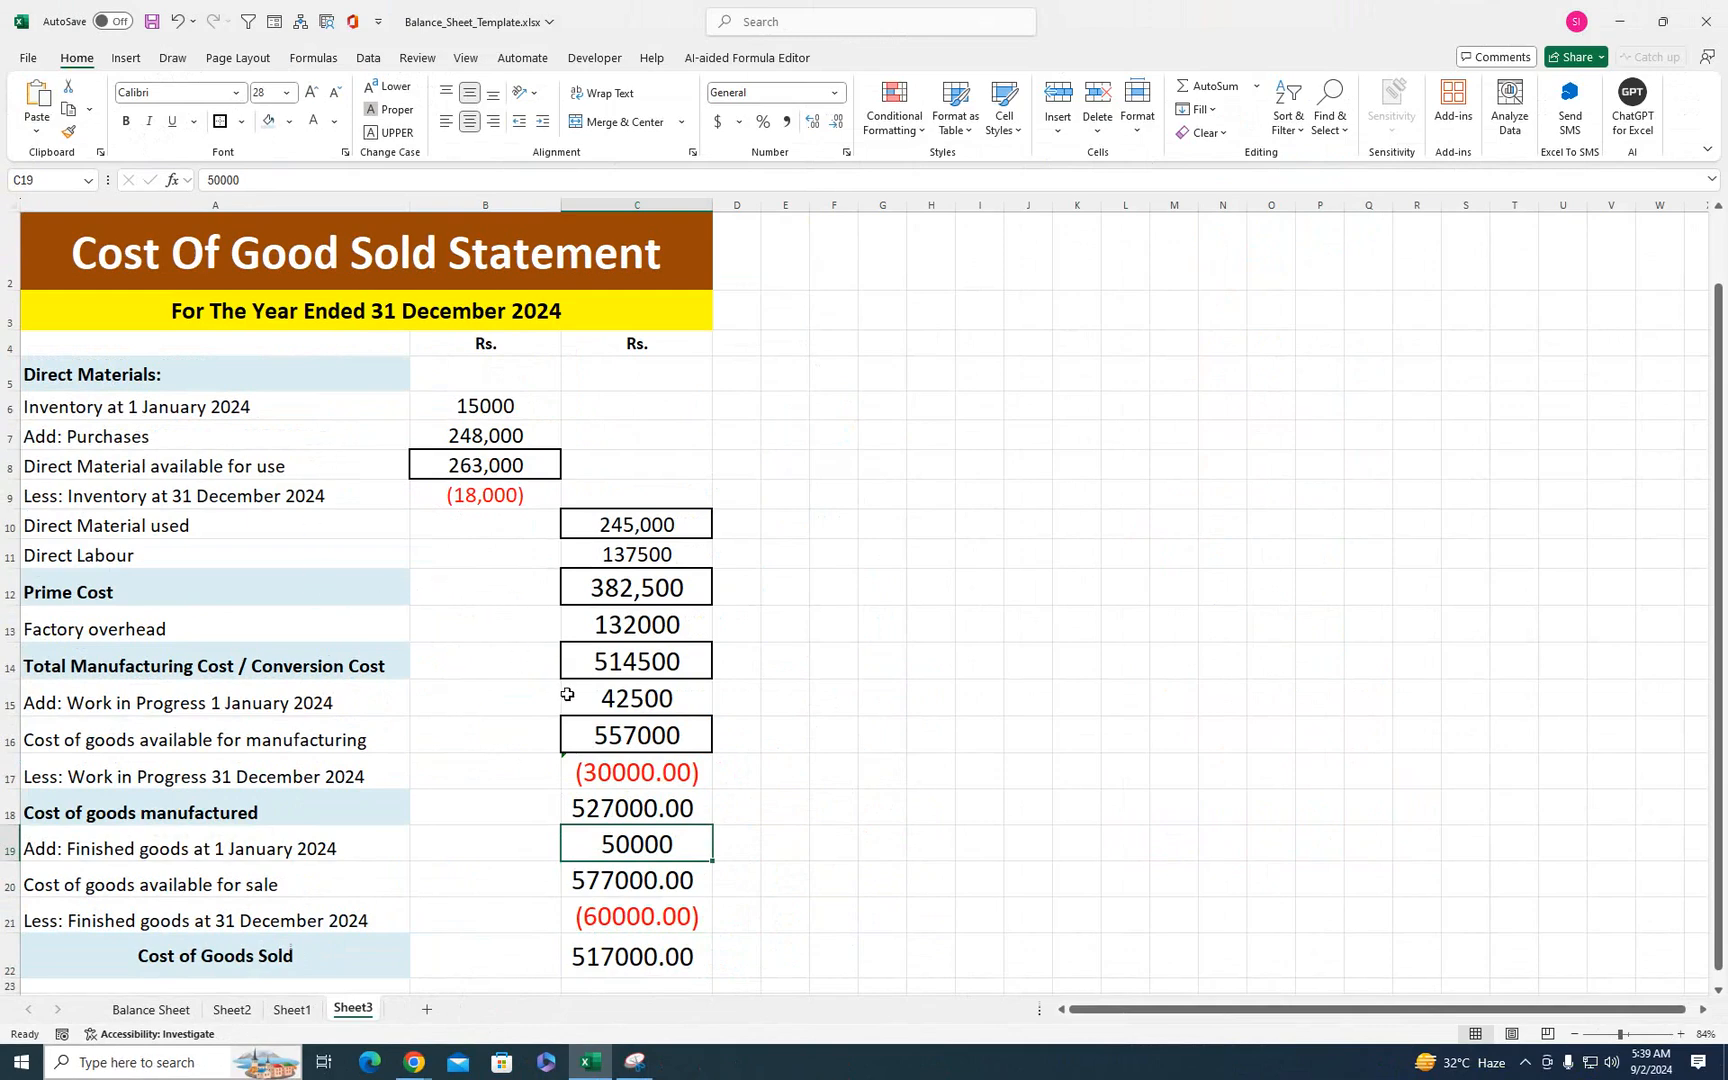
Switch to Chrome to view the YouTube channel's Videos page
{"action": "key", "text": "alt+Tab"}
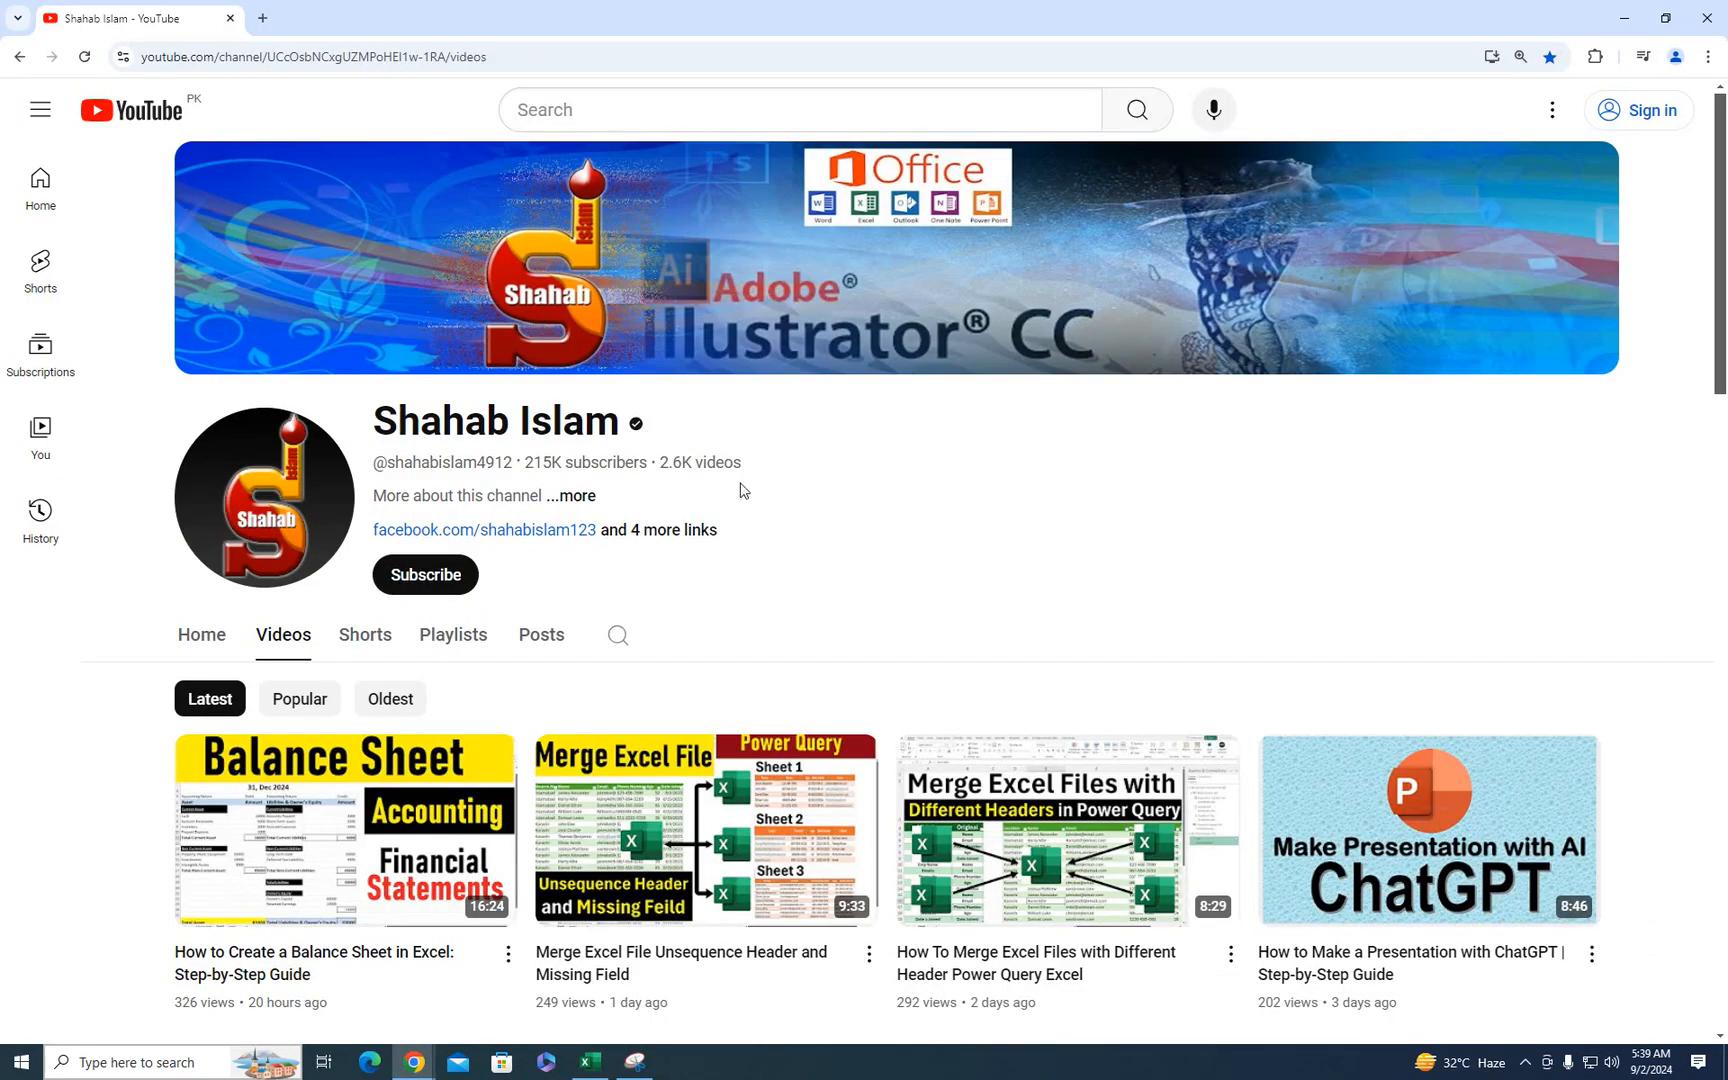